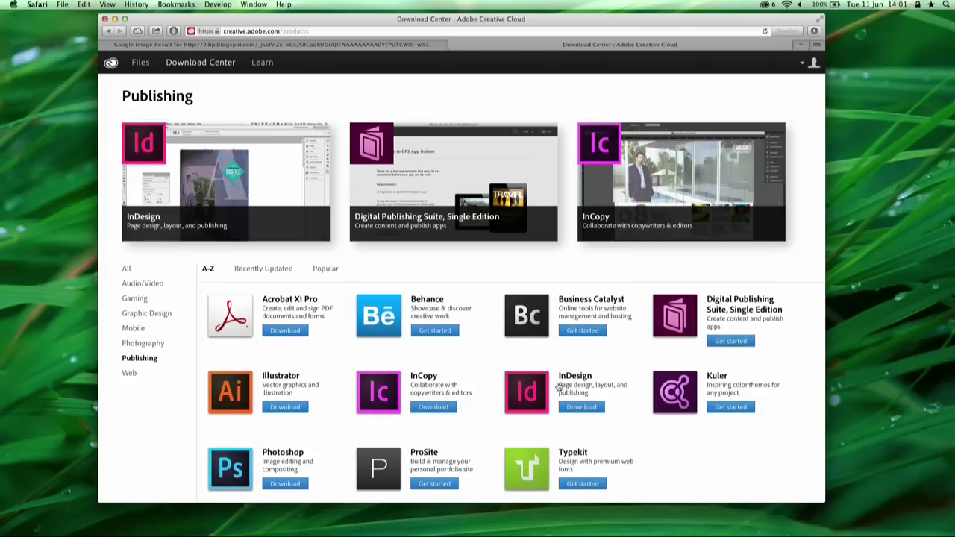
Switch from the browser to the InDesign document with the blank gridded page.
key(super+Tab)
key(super+Tab)
key(super+Tab)
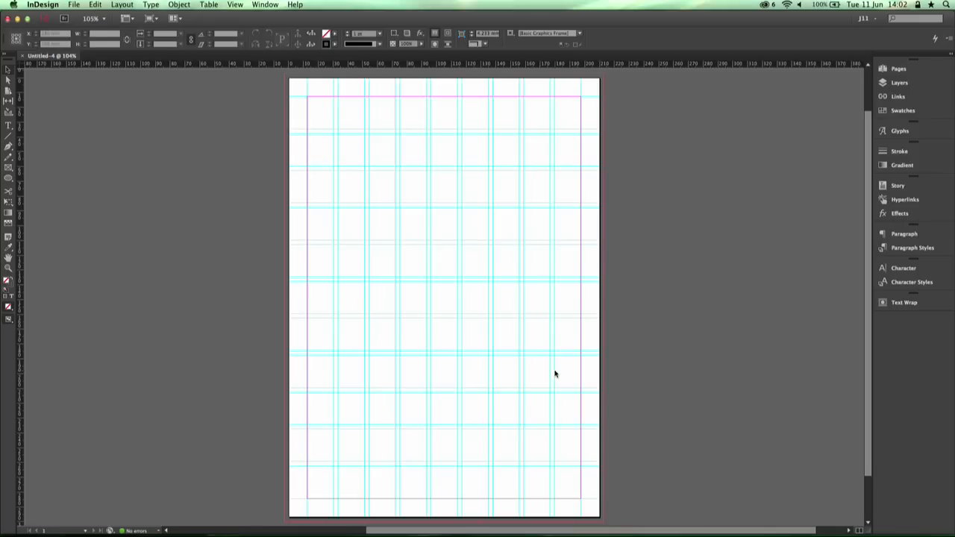
View the Vogue Paris cover image in Safari as a reference and return to InDesign.
mouse_move(402, 522)
click(245, 513)
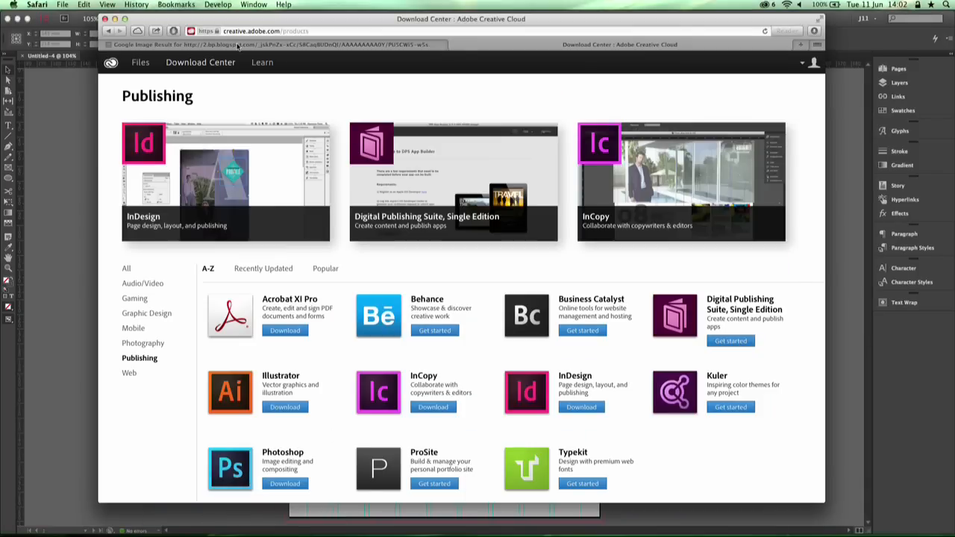
click(238, 45)
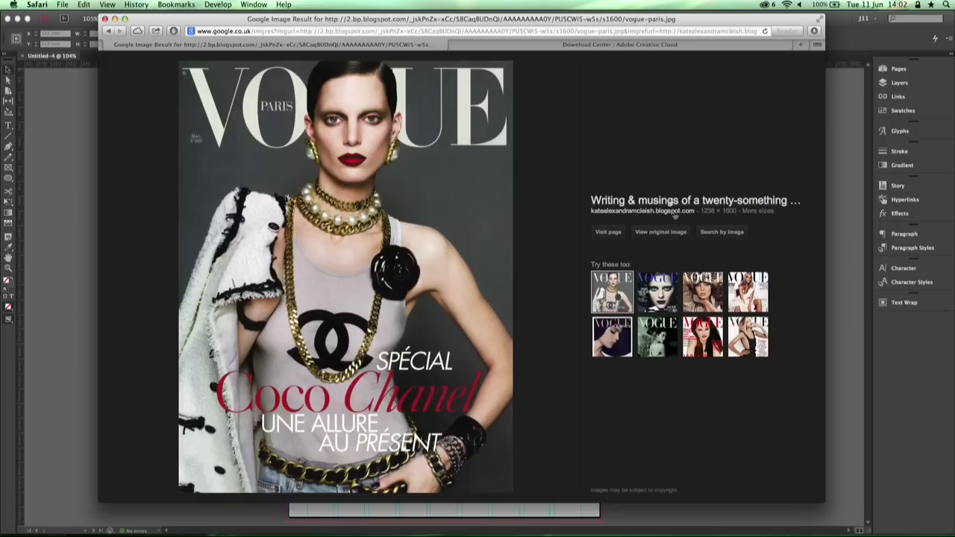
click(657, 292)
click(610, 292)
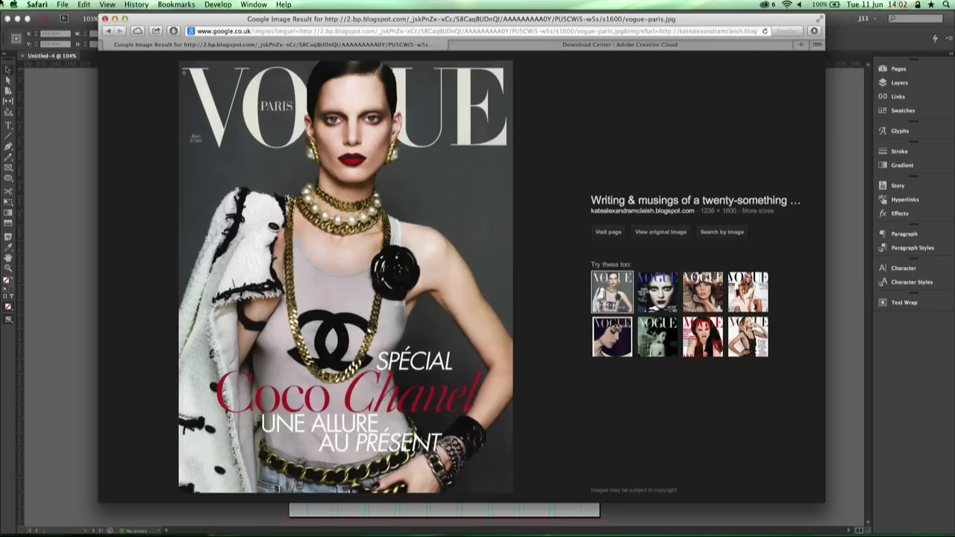
click(115, 19)
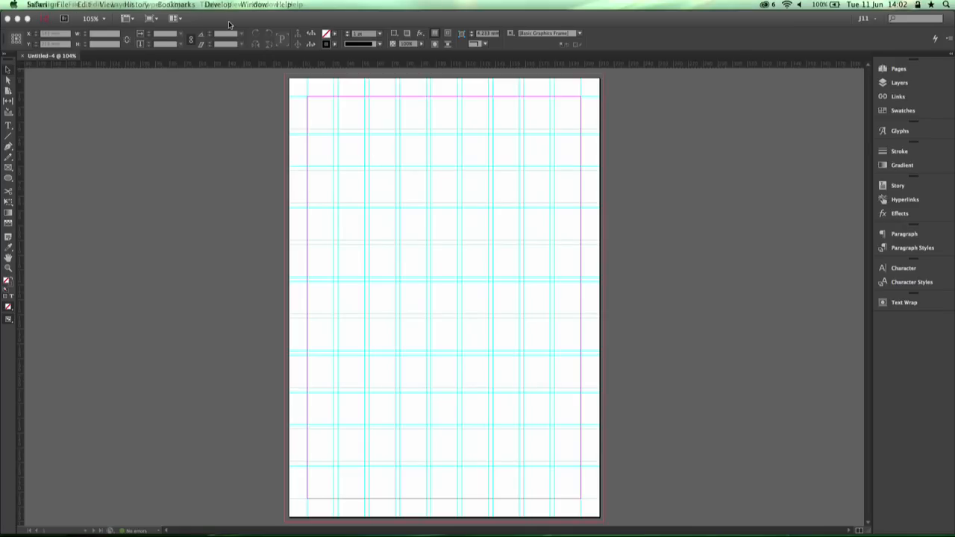
Place rob.psd from the links folder from the page's top-left corner at about 198 × 297 mm.
click(74, 5)
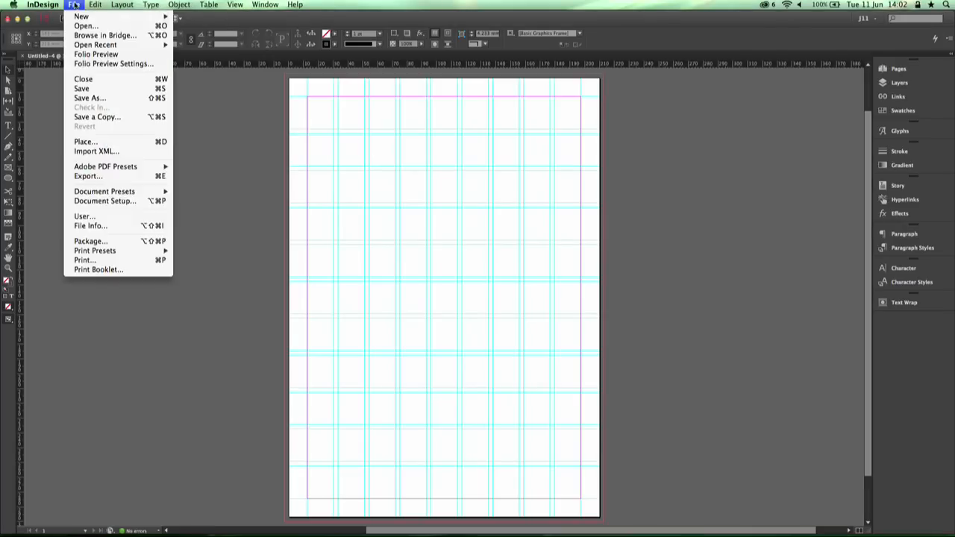
click(88, 141)
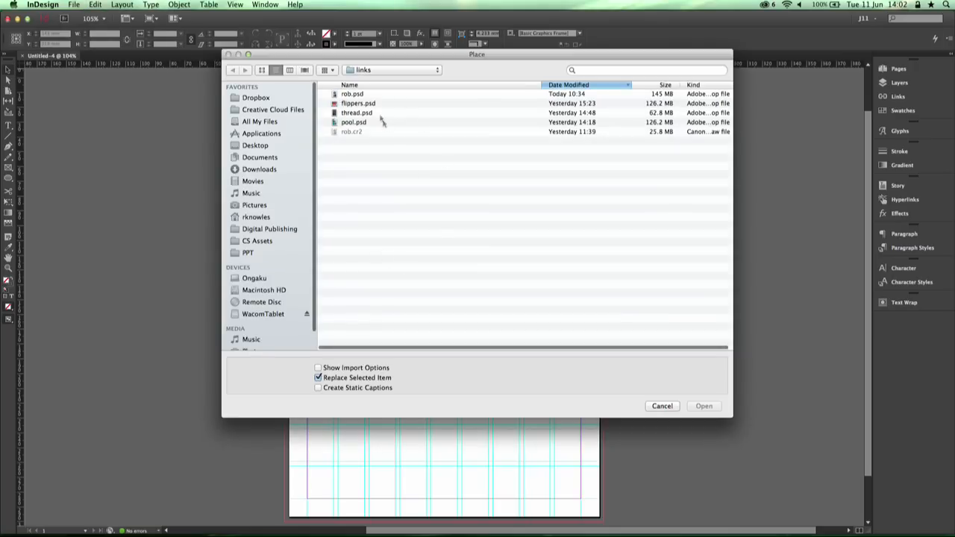
click(371, 95)
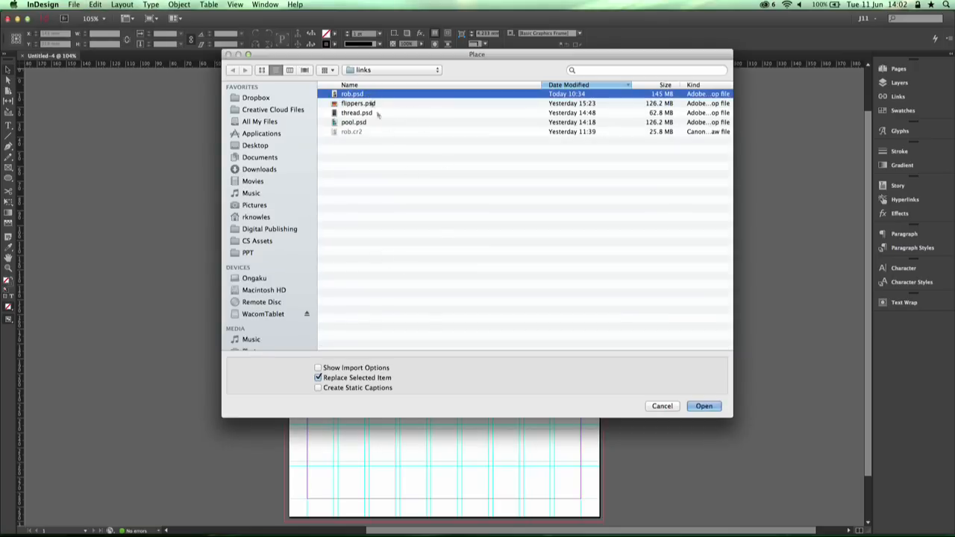
click(706, 407)
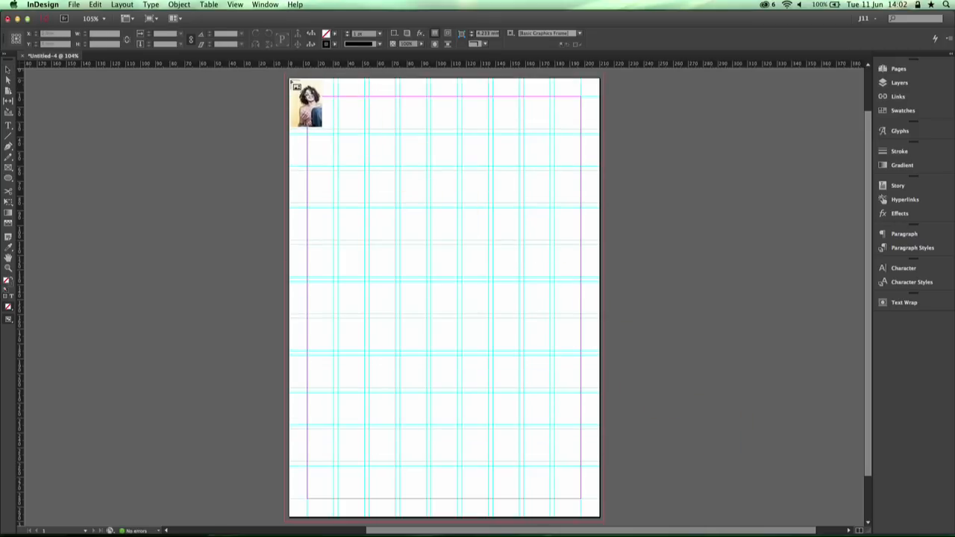
drag(293, 82, 610, 520)
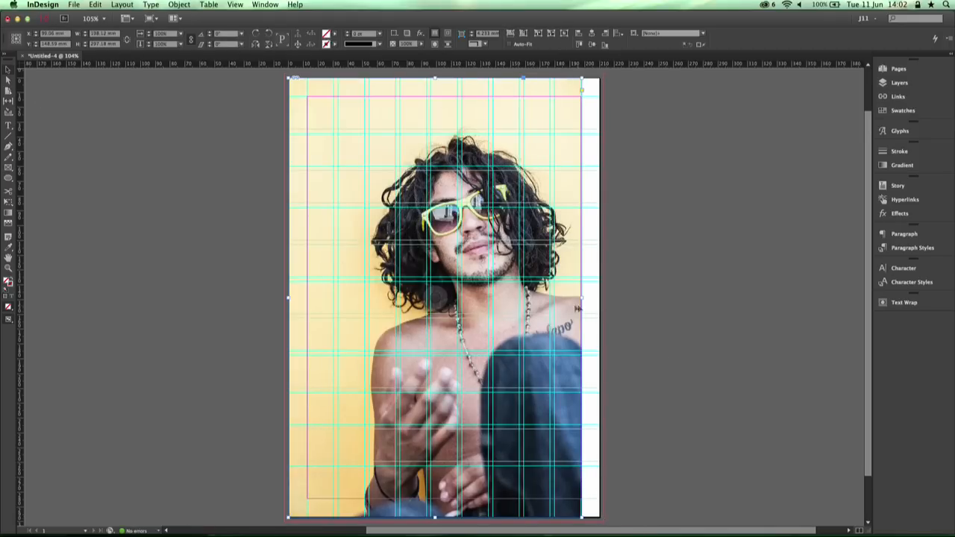
Widen the photo's frame to the full 210 mm page width and fill the frame proportionally.
mouse_move(583, 299)
mouse_down()
mouse_move(608, 298)
mouse_move(599, 299)
mouse_up()
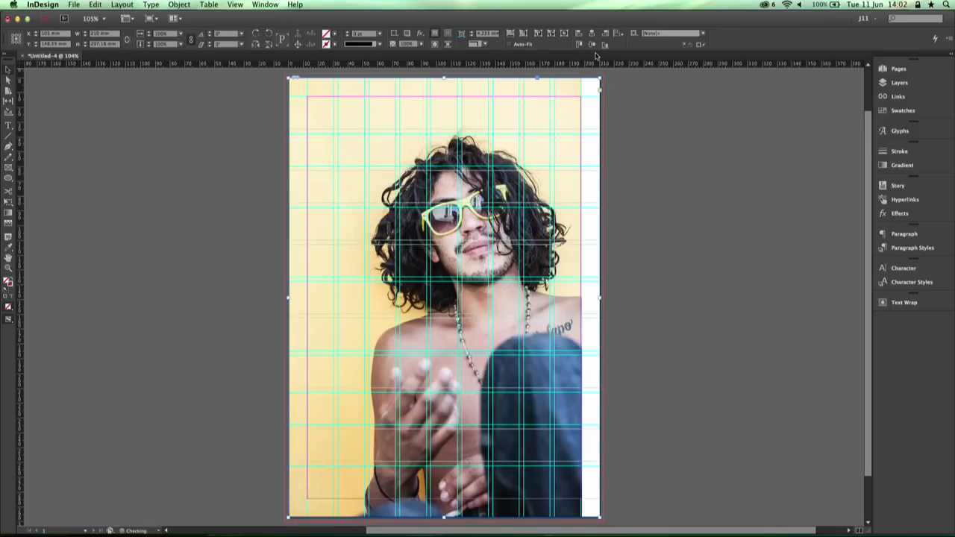
click(511, 34)
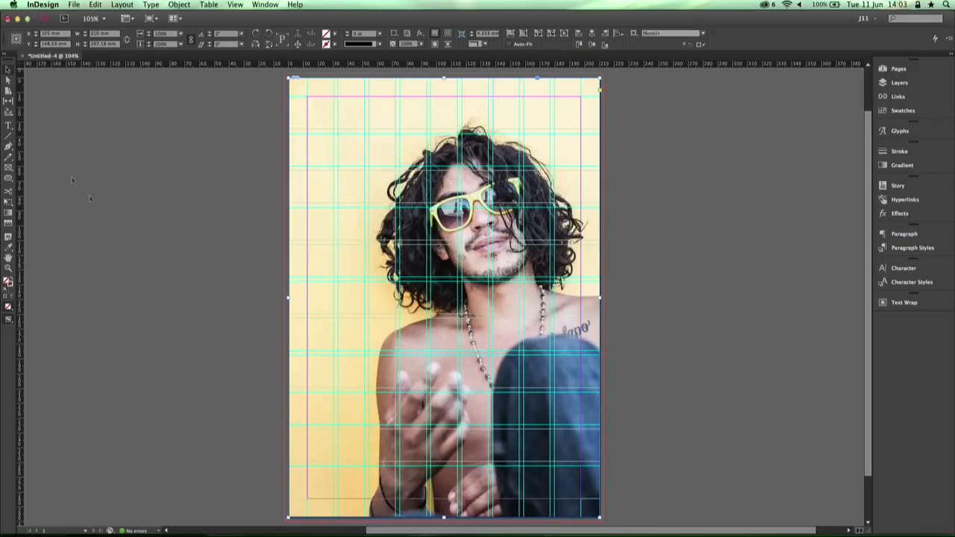
Draw a text frame about 200 × 93 mm across the upper page and set its font to Nueva Std Bold Condensed.
click(8, 127)
drag(296, 95, 592, 234)
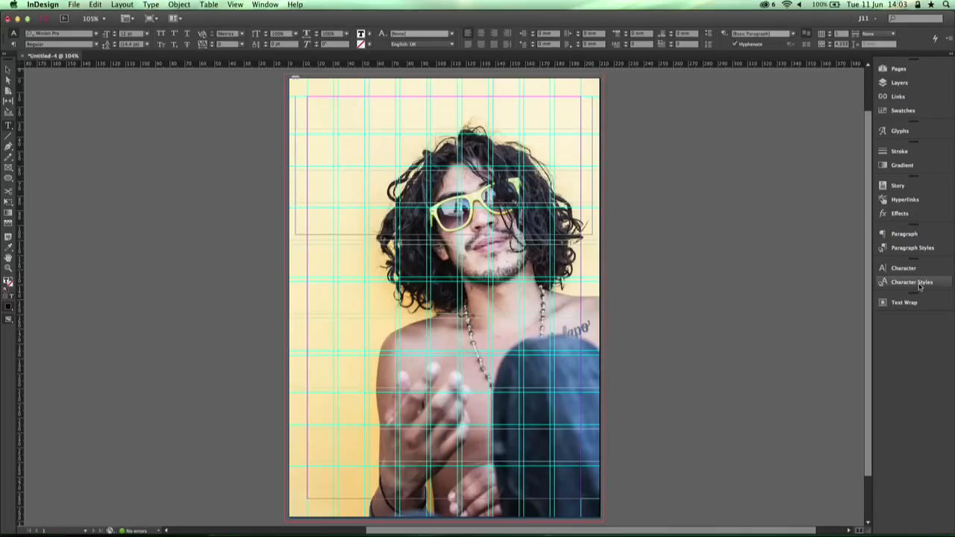
click(903, 268)
click(858, 273)
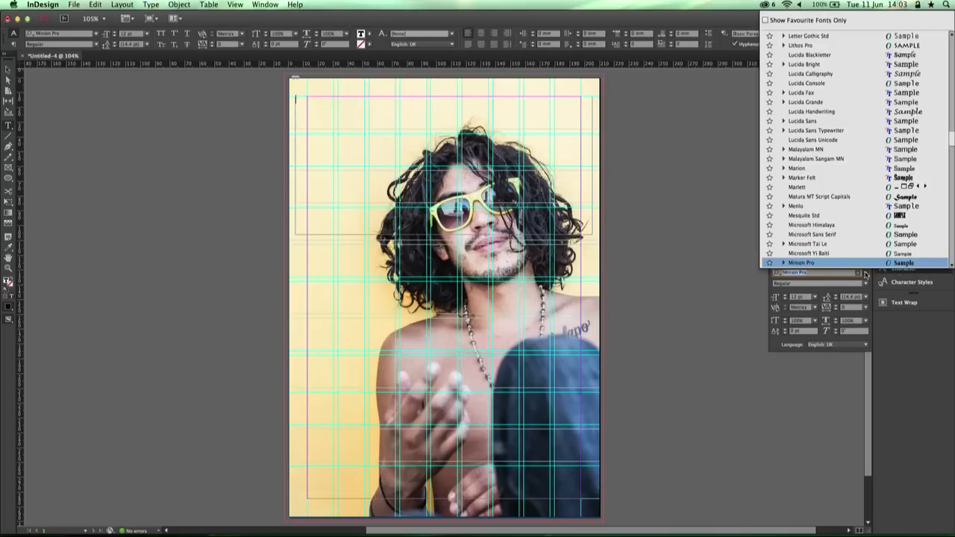
click(766, 22)
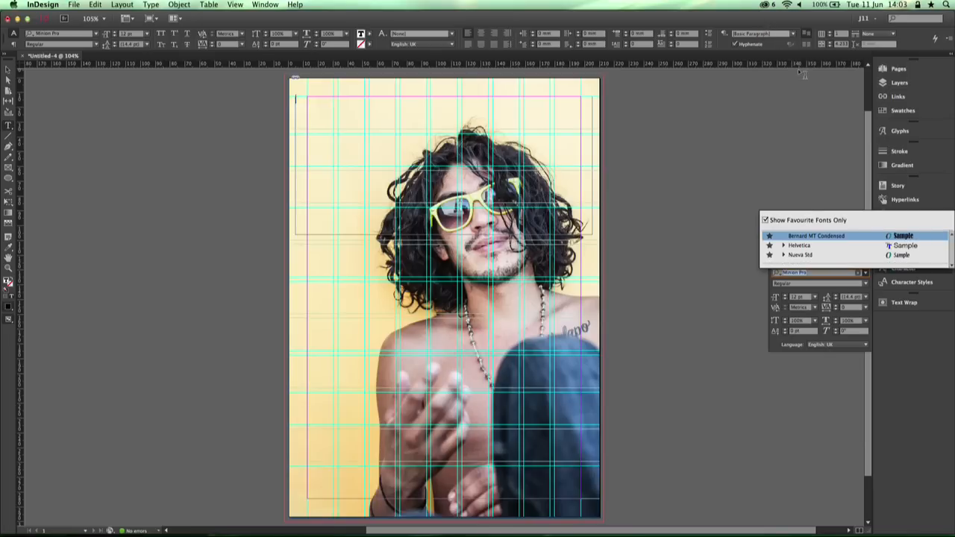
click(785, 255)
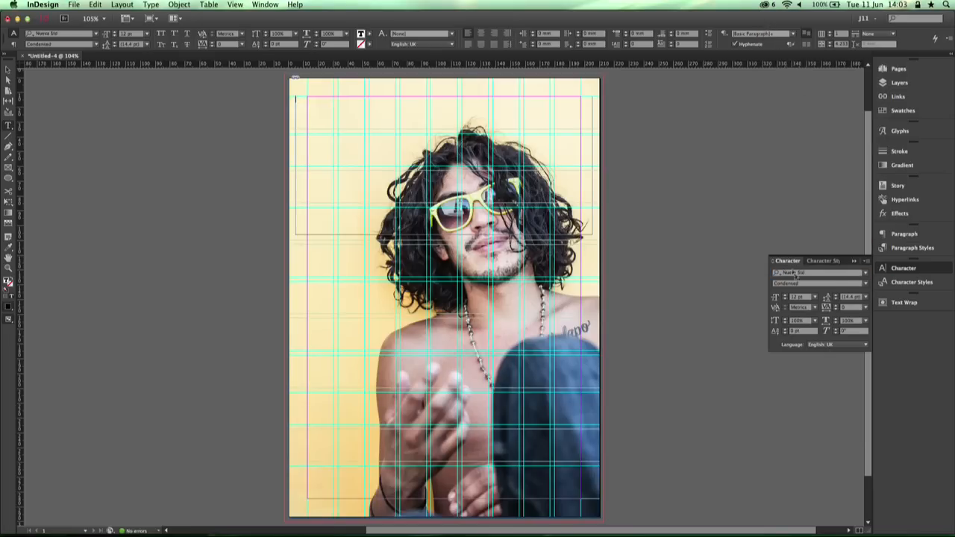
click(864, 284)
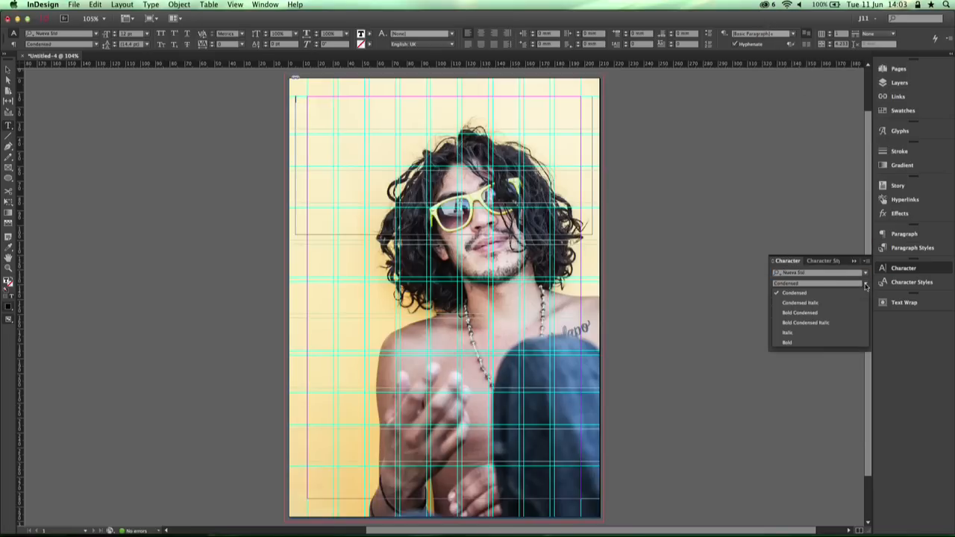
click(839, 314)
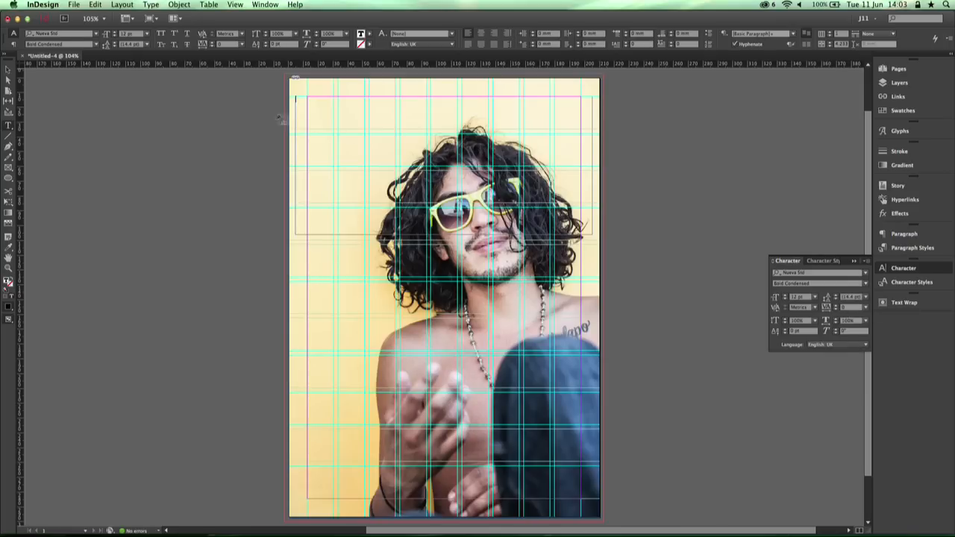
Set the font size to 220 pt and enter the title "Profile" in the text frame.
drag(808, 299, 787, 299)
text(7)
text(20)
key(Tab)
click(364, 126)
text(Profile)
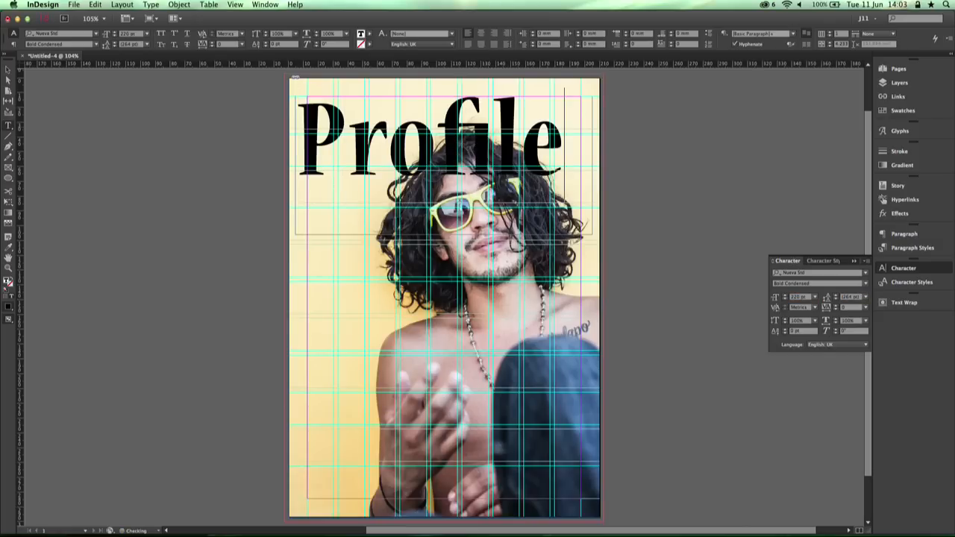
Centre the "Profile" title in its frame and preview the page without grids and guides.
click(12, 44)
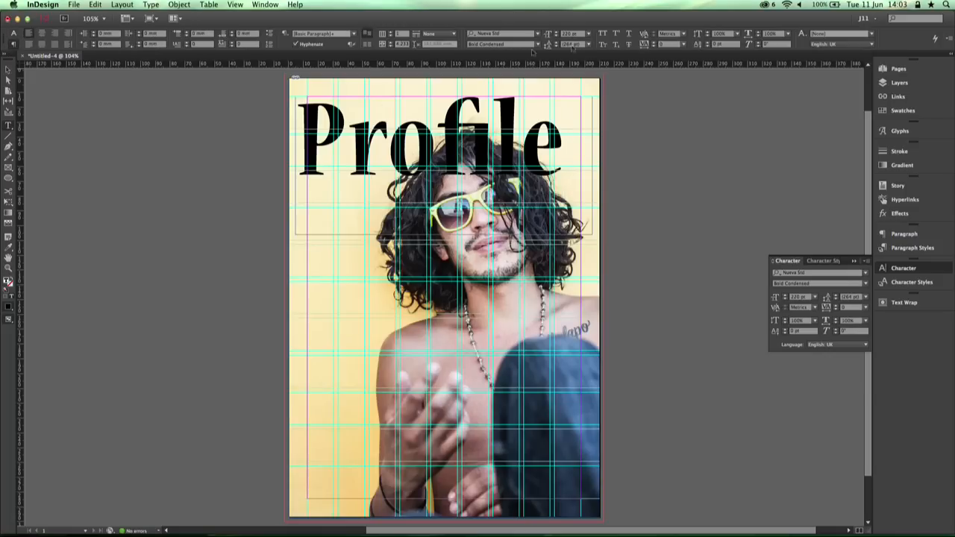
click(45, 33)
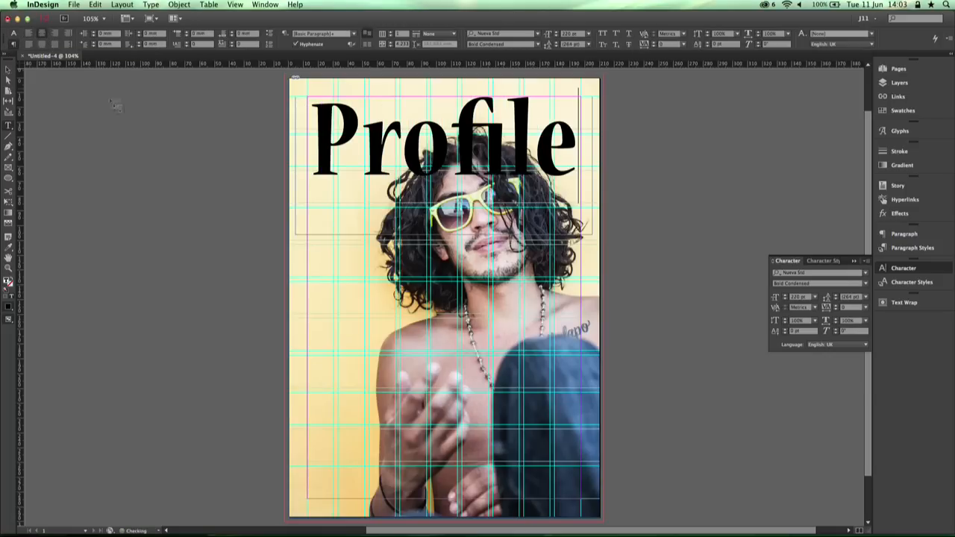
click(8, 72)
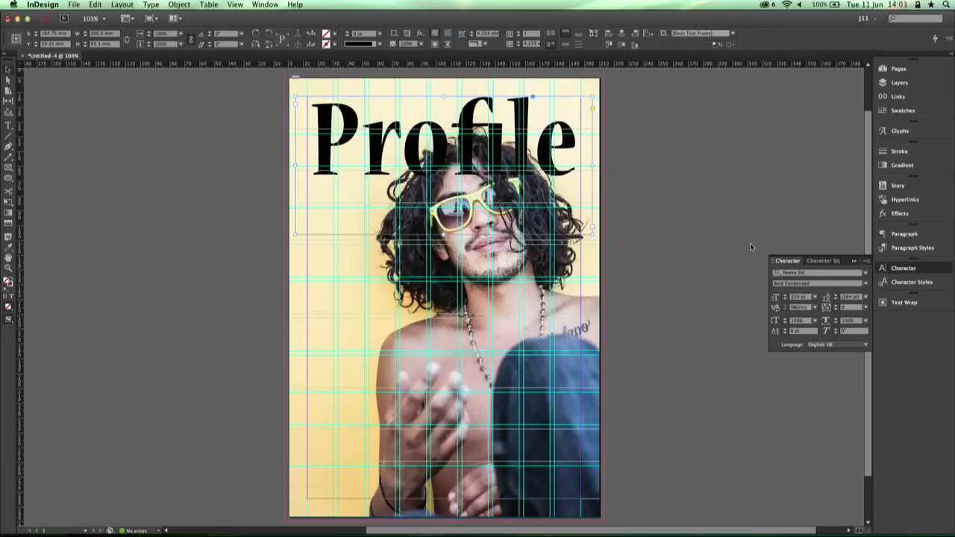
key(w)
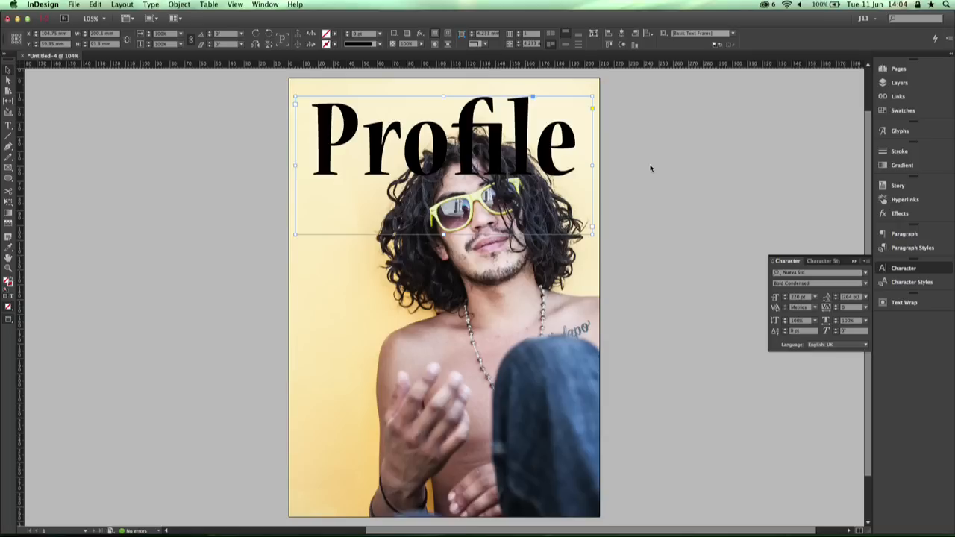
Open the placed cover photo in Photoshop with Edit Original.
click(401, 315)
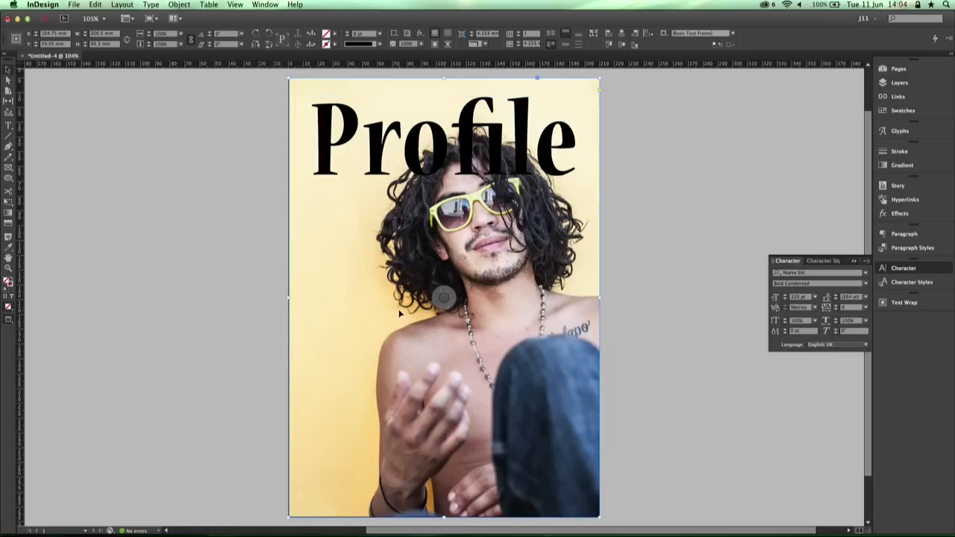
right_click(400, 315)
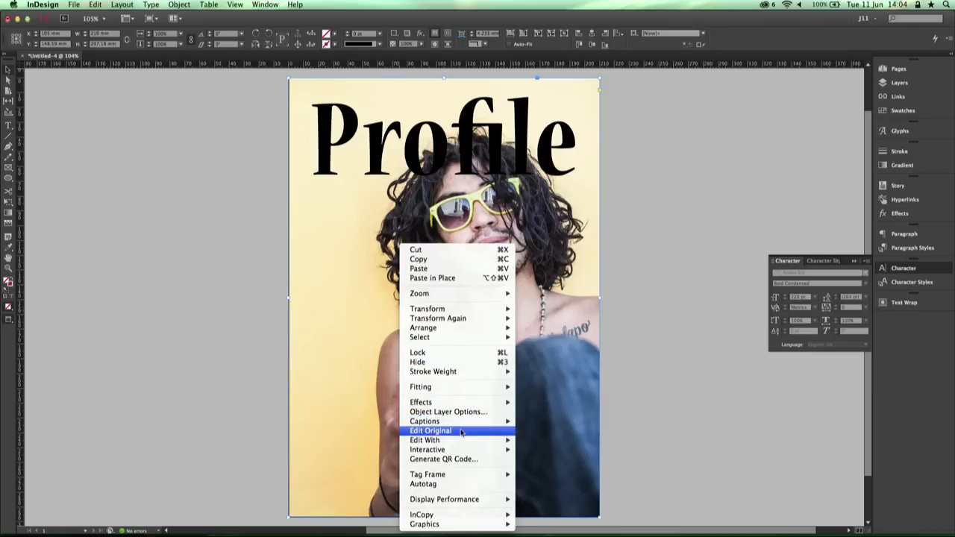
click(461, 431)
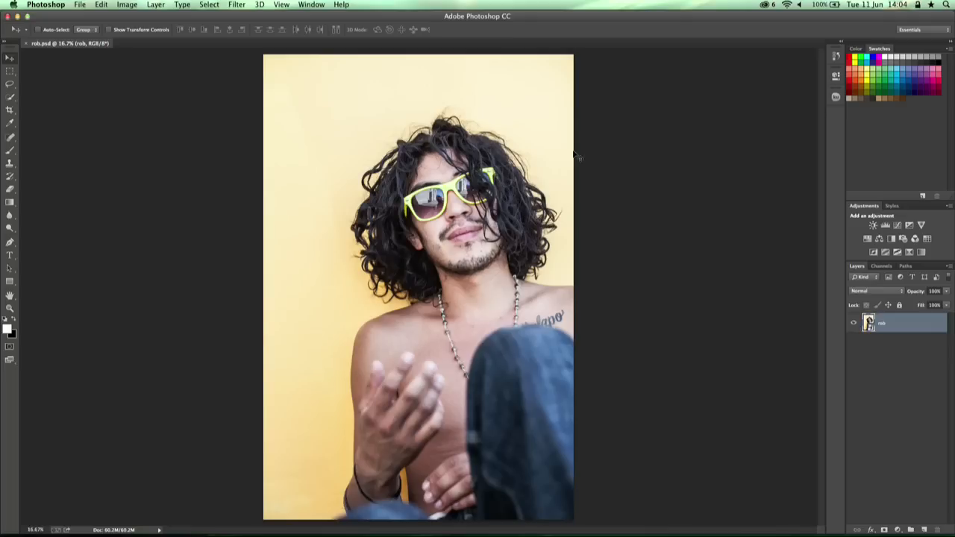
Select the man's head and hair with the Quick Selection tool.
click(10, 97)
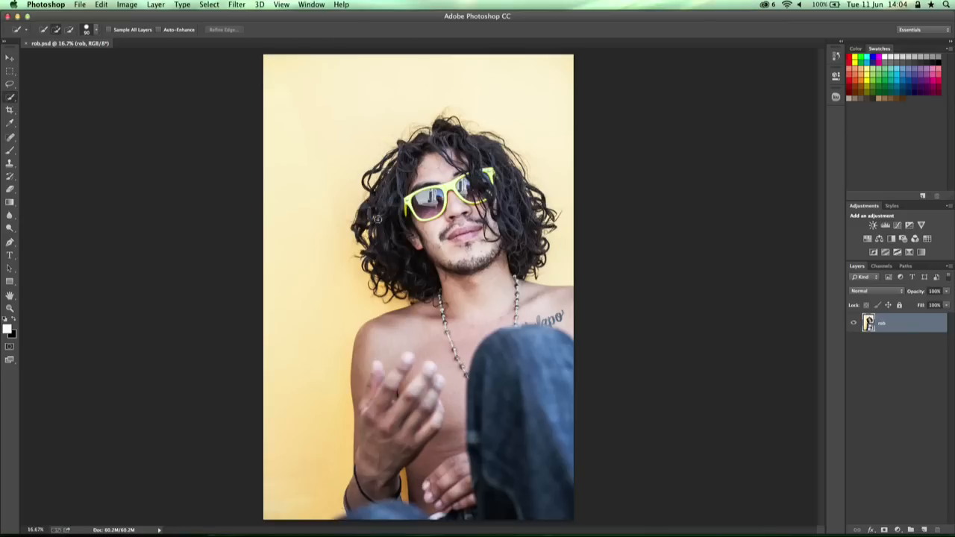
mouse_move(372, 224)
mouse_down()
mouse_move(394, 173)
mouse_move(457, 131)
mouse_move(531, 208)
mouse_move(457, 193)
mouse_move(429, 198)
mouse_move(443, 218)
mouse_move(395, 202)
mouse_move(403, 236)
mouse_move(376, 241)
mouse_move(485, 262)
mouse_move(479, 253)
mouse_move(527, 235)
mouse_up()
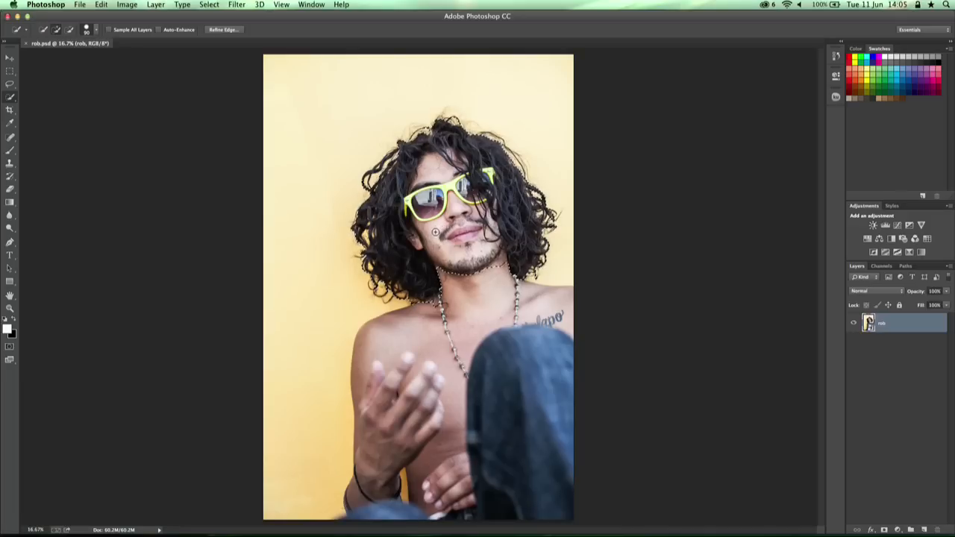
Start Refine Edge on the head selection with the Overlay view and a radius of 1.9 px.
click(222, 30)
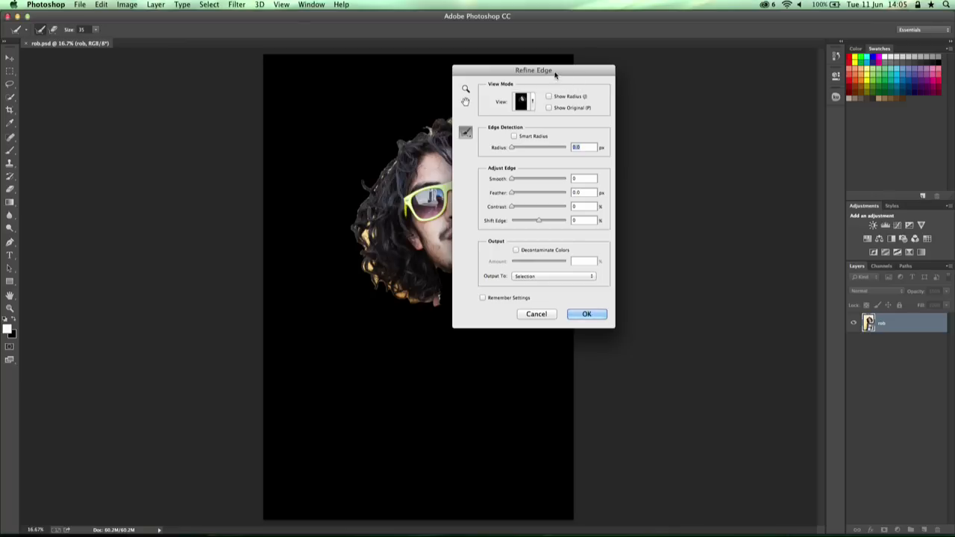
drag(556, 75, 658, 104)
drag(583, 106, 631, 95)
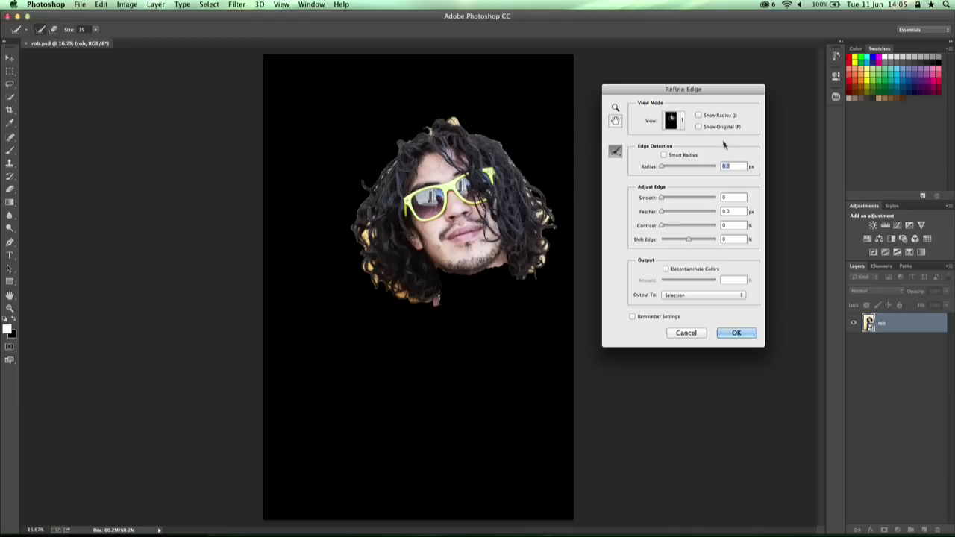
click(681, 122)
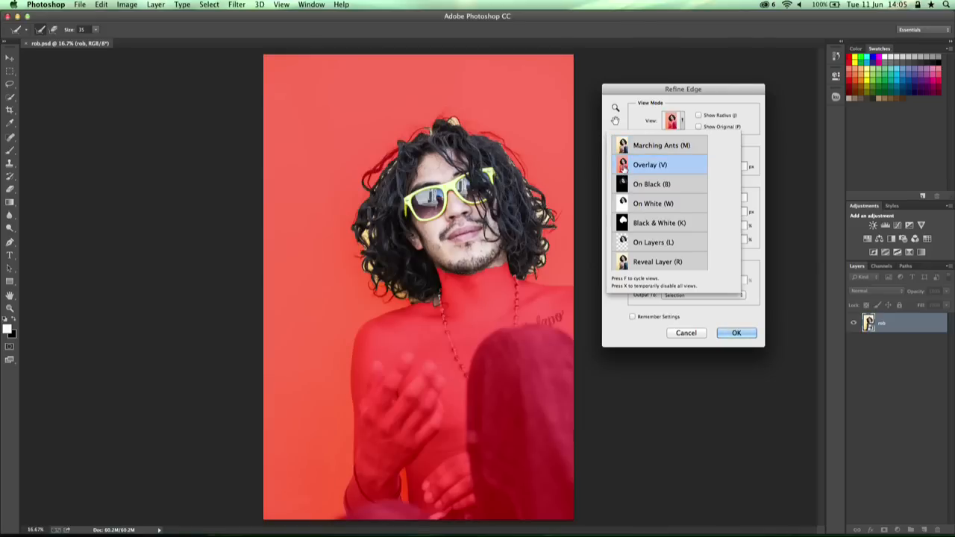
click(679, 125)
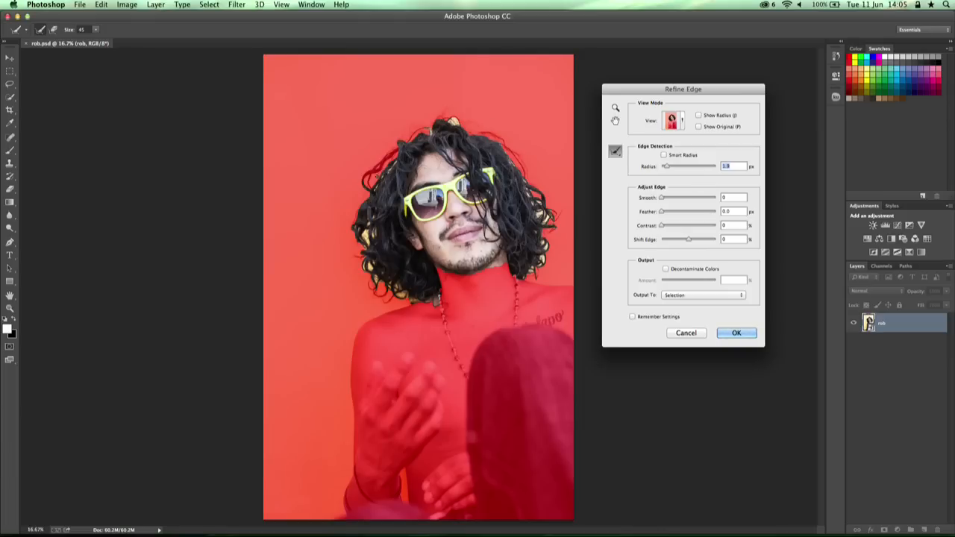
Enlarge the refine radius brush to 175 and paint around the hair edges to clean up the selection.
key(bracketright)
key(bracketright)
key(bracketright)
drag(377, 183, 389, 163)
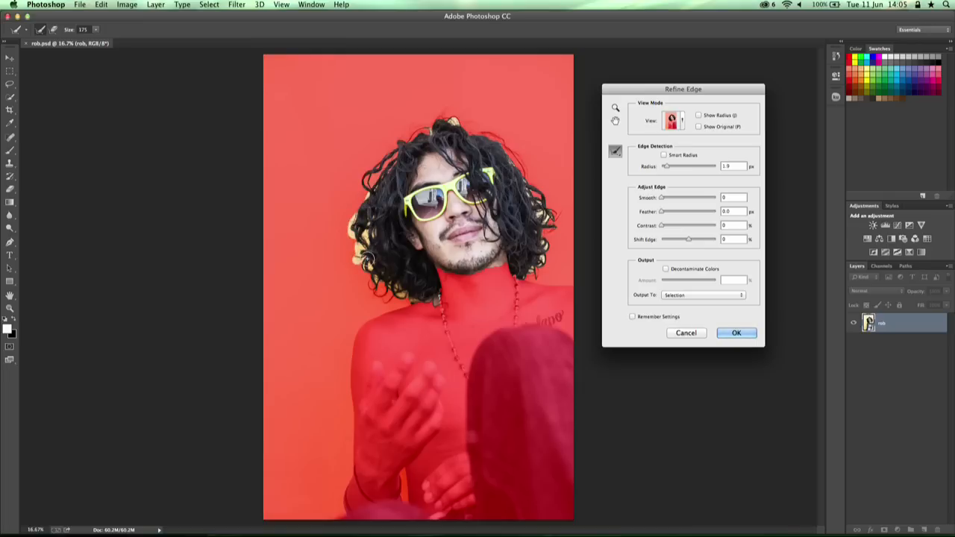
mouse_move(380, 282)
mouse_down()
mouse_move(405, 293)
mouse_move(378, 292)
mouse_move(415, 288)
mouse_up()
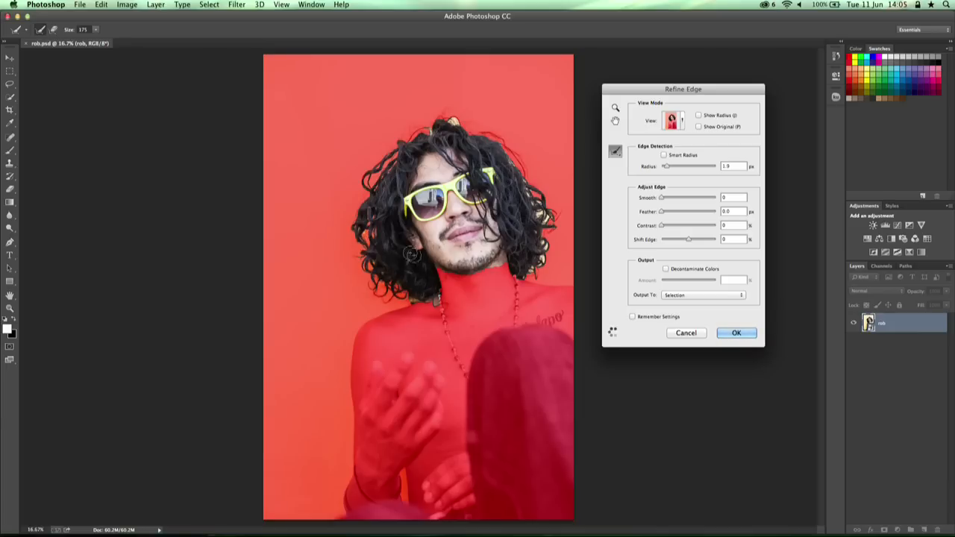
mouse_move(408, 140)
mouse_down()
mouse_move(442, 114)
mouse_move(508, 142)
mouse_move(469, 121)
mouse_move(516, 159)
mouse_move(555, 216)
mouse_move(526, 262)
mouse_up()
drag(549, 224, 561, 215)
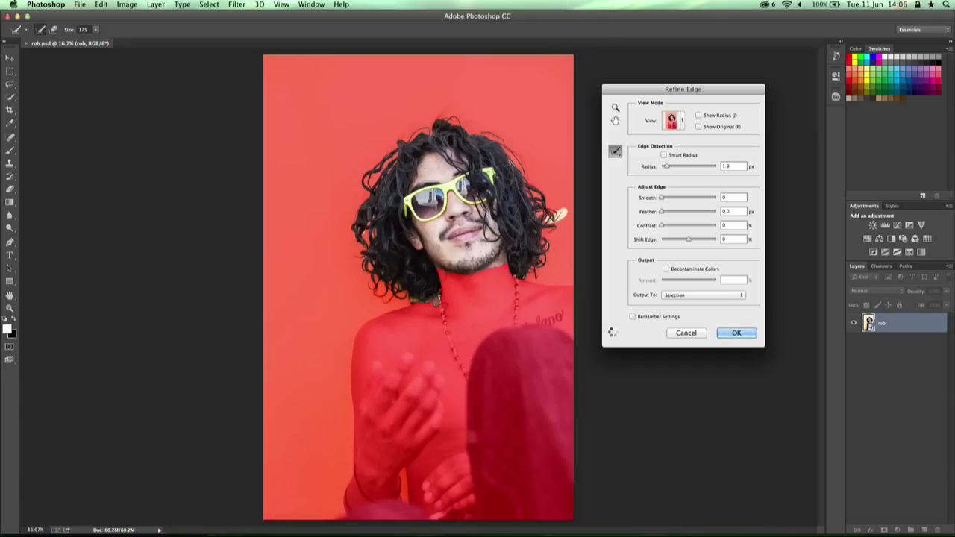
mouse_move(437, 115)
mouse_down()
mouse_move(469, 128)
mouse_move(452, 118)
mouse_move(412, 130)
mouse_move(381, 164)
mouse_up()
Check the cutout in On Black view, enable Decontaminate Colors and output the refined selection to a New Layer.
click(679, 127)
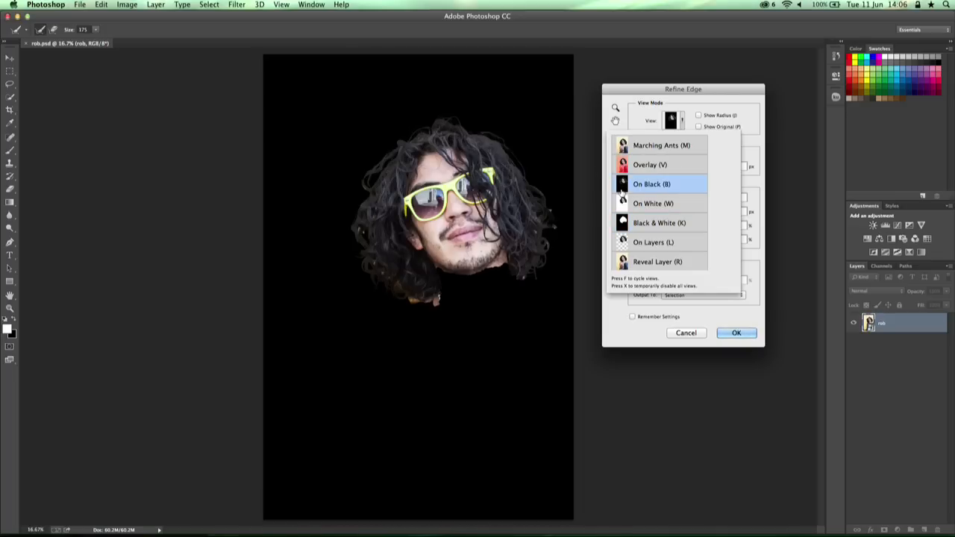
click(700, 115)
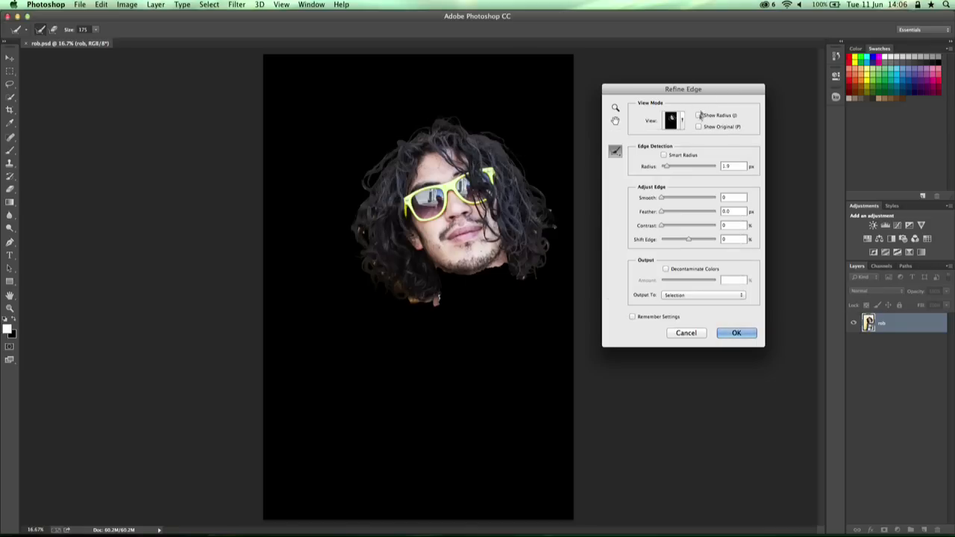
click(666, 269)
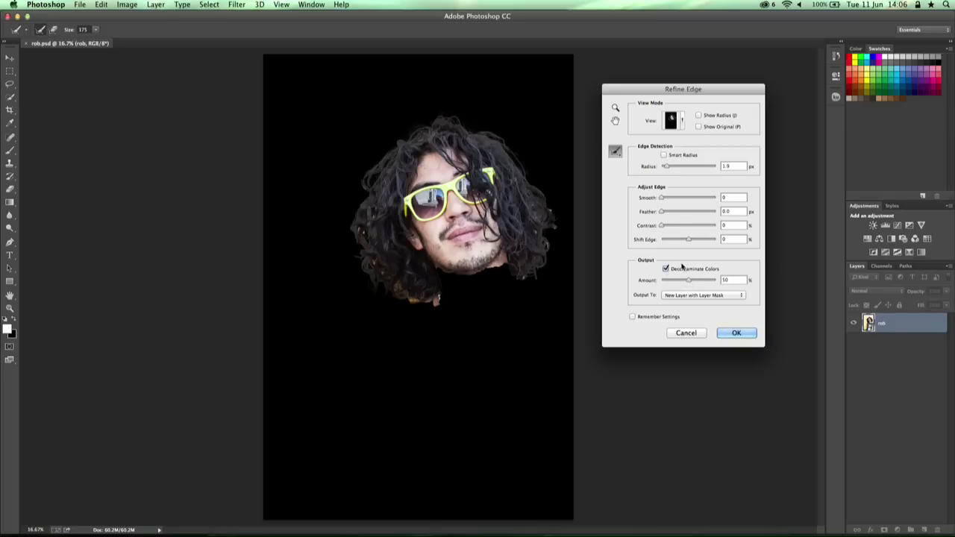
click(698, 297)
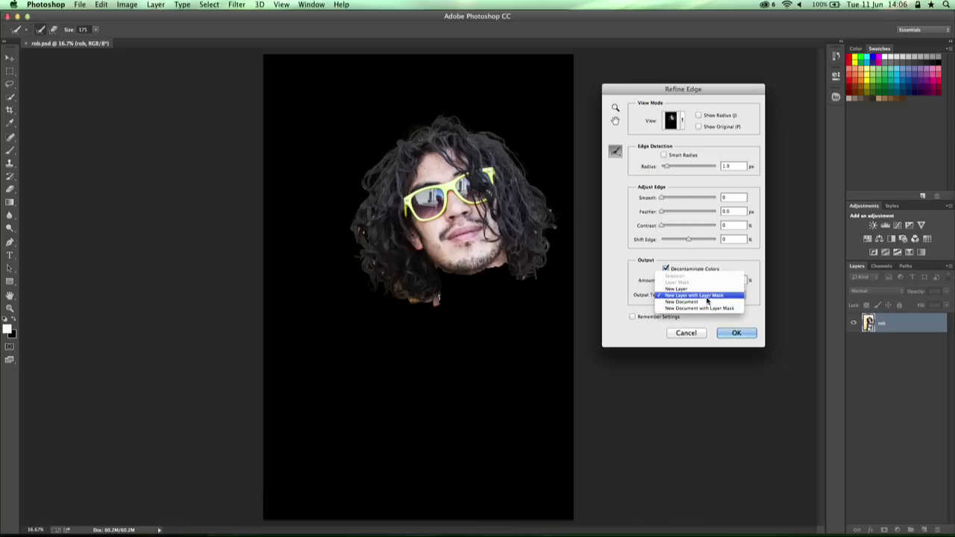
click(701, 288)
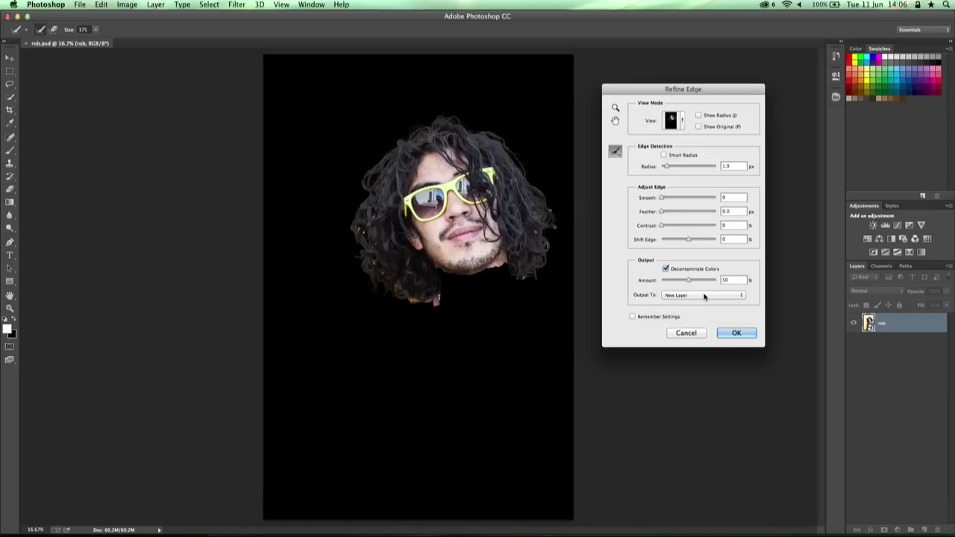
click(735, 333)
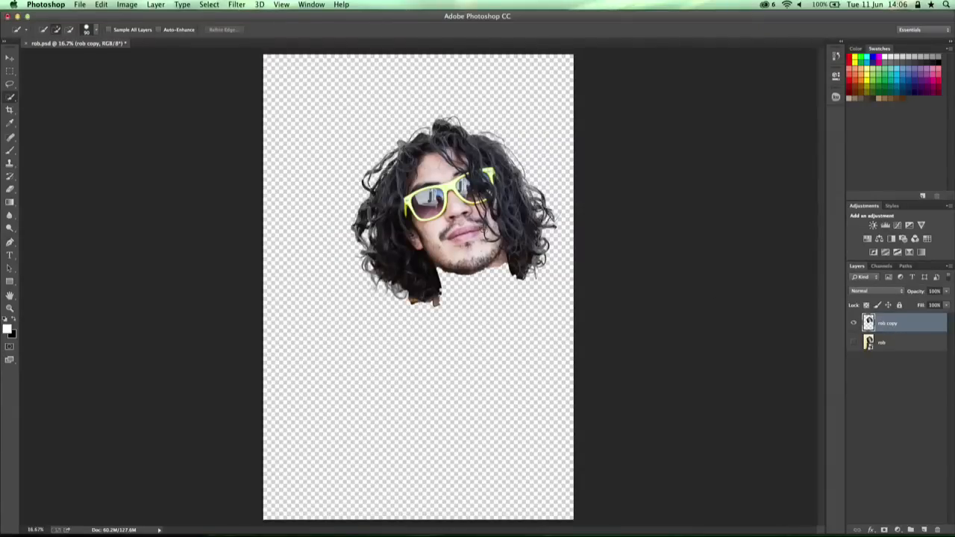
Compare the head cutout layer with the original photo layer by toggling their visibility.
click(853, 323)
click(854, 343)
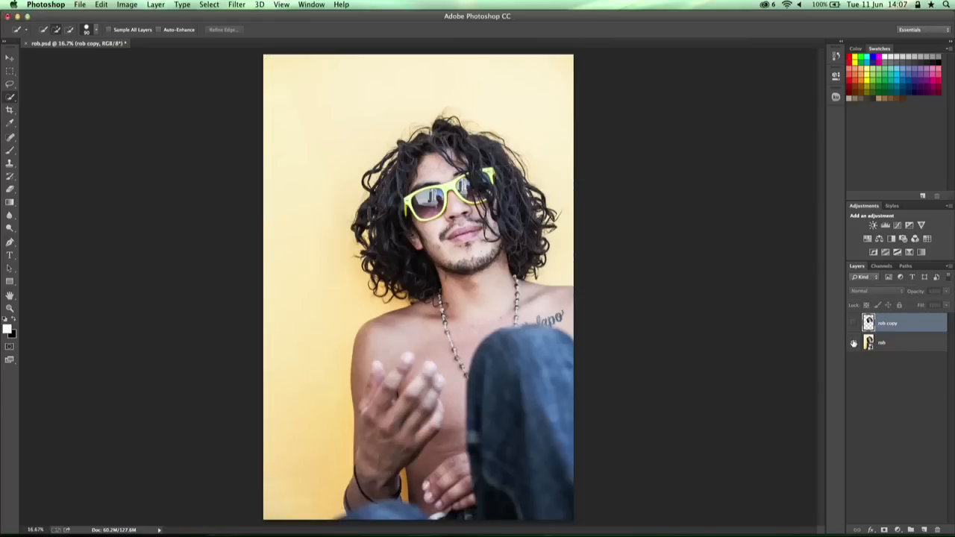
click(854, 343)
click(853, 323)
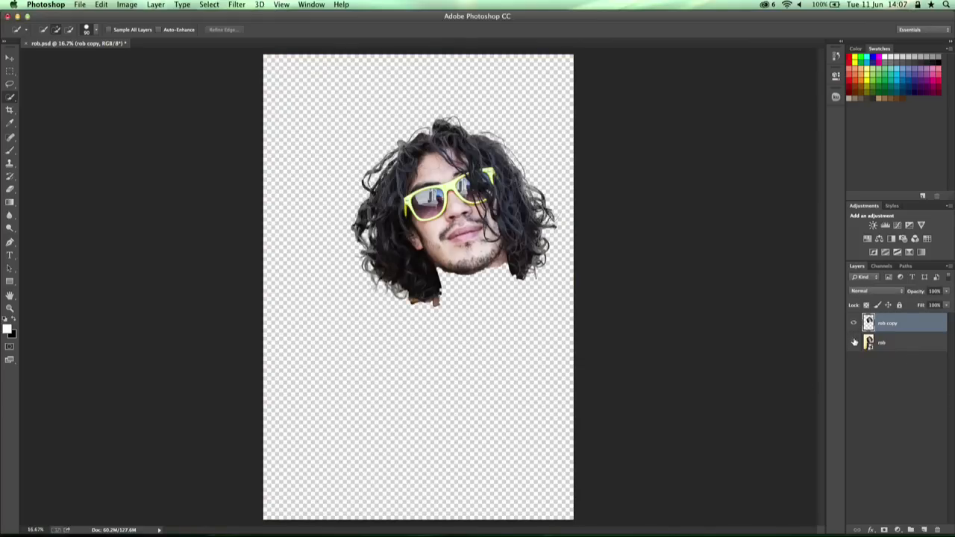
double_click(902, 326)
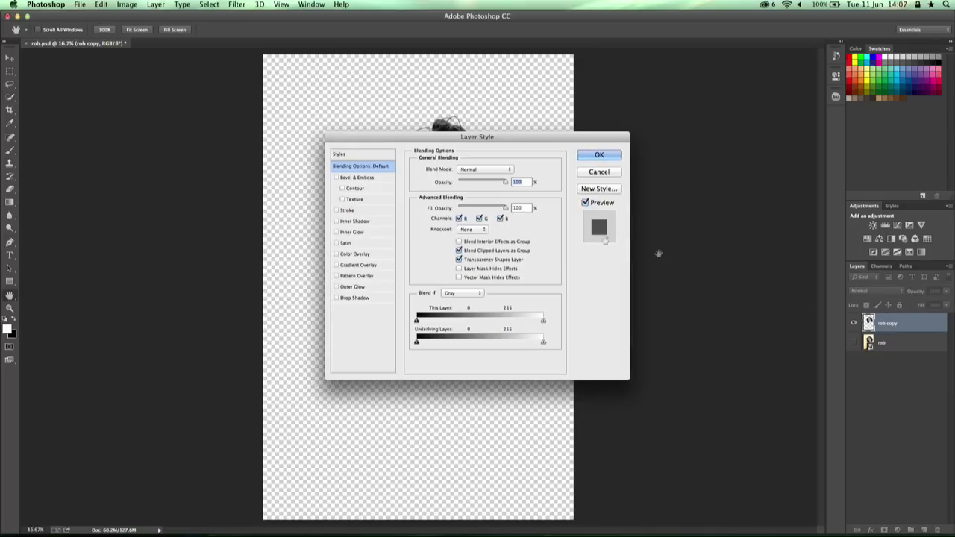
click(605, 171)
key(w)
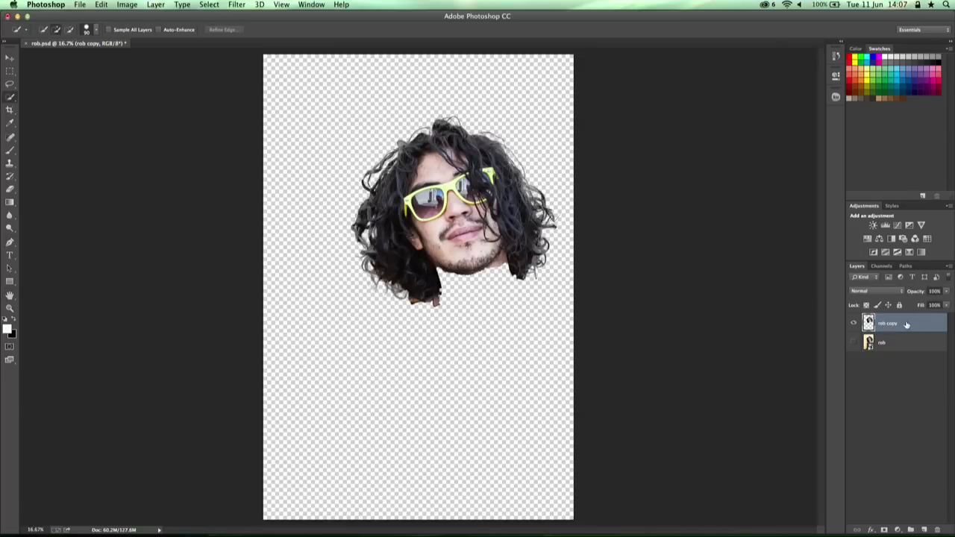
right_click(902, 324)
click(914, 323)
Rename the cutout layer as "head" and make the original rob layer visible again.
double_click(890, 323)
text(ro)
key(Return)
click(853, 342)
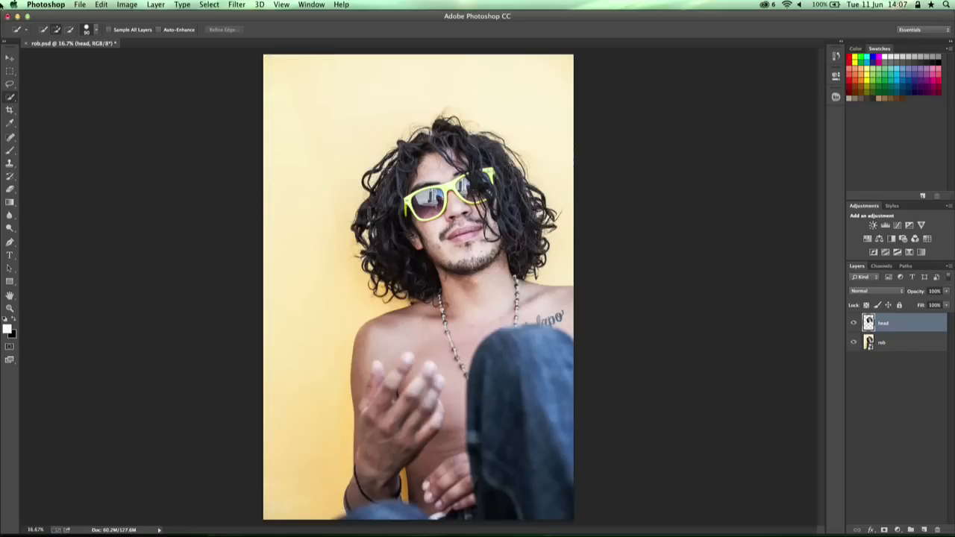
Save rob.psd with its two layers and close the document.
click(79, 5)
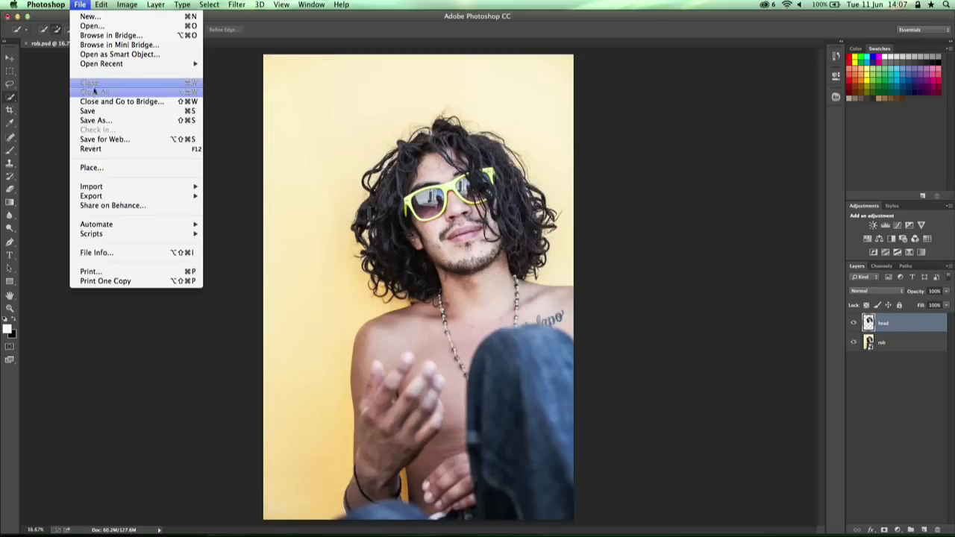
click(88, 112)
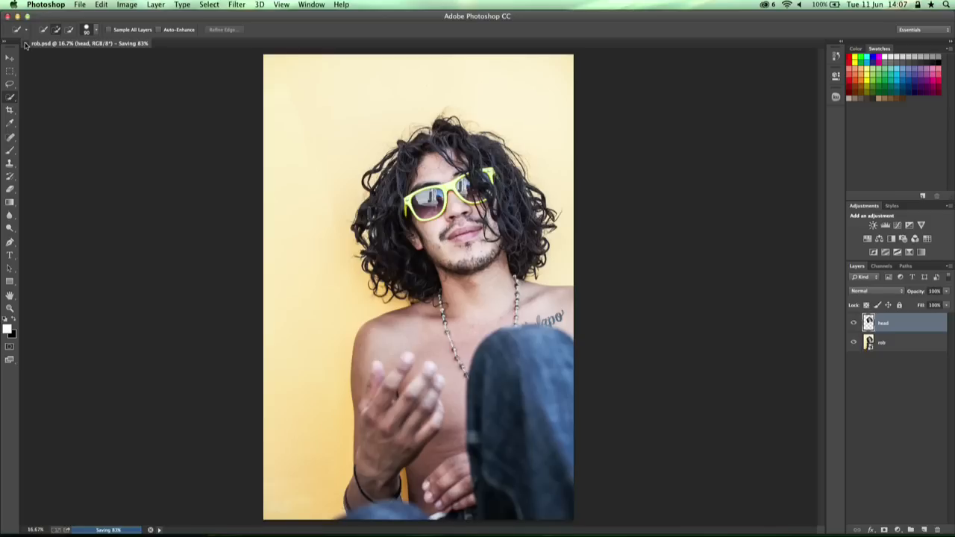
click(26, 43)
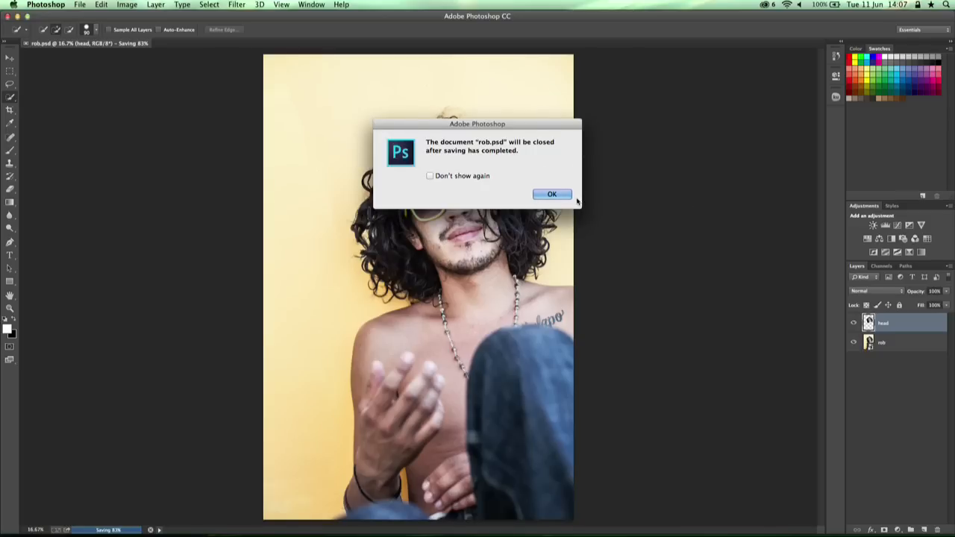
click(554, 195)
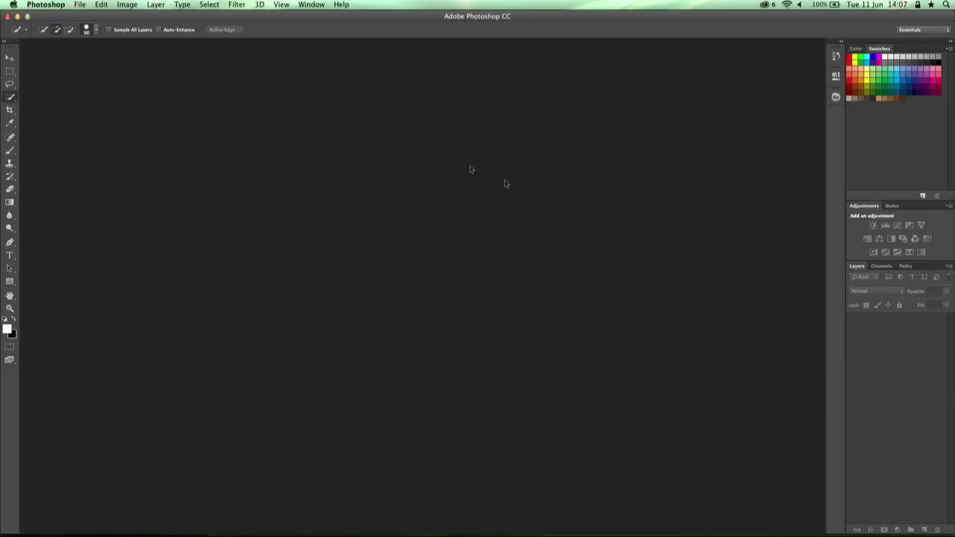
Reopen rob.psd from the recent files to check its saved layers and close it again.
click(79, 4)
mouse_move(112, 64)
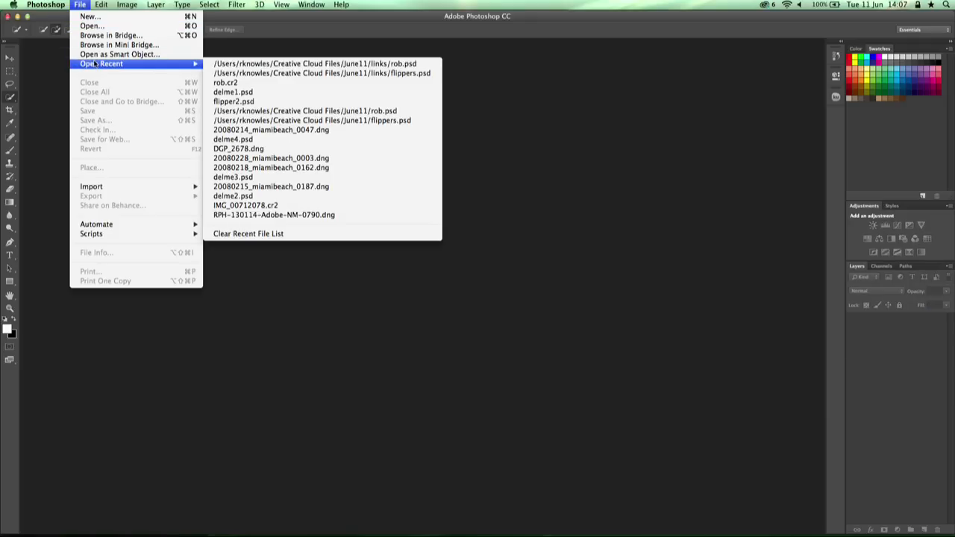
click(269, 66)
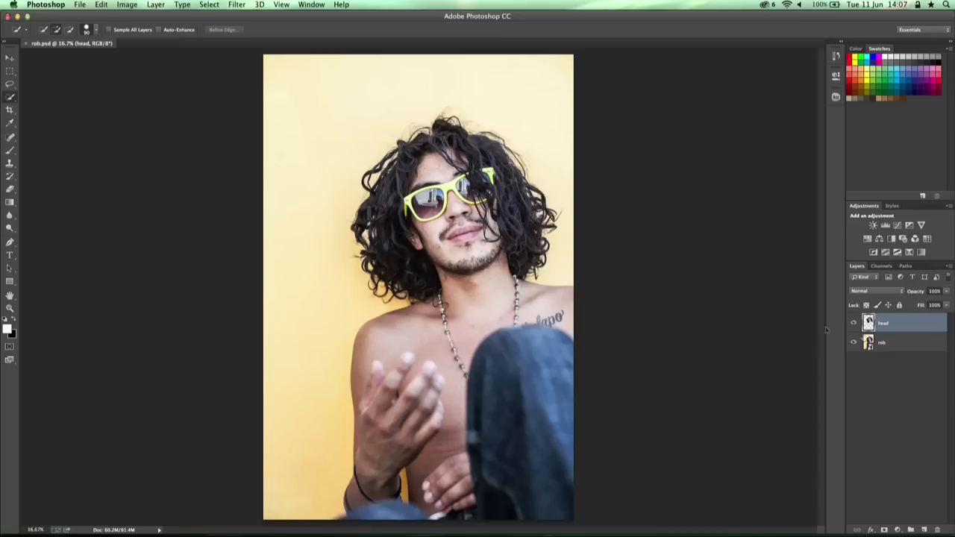
click(79, 5)
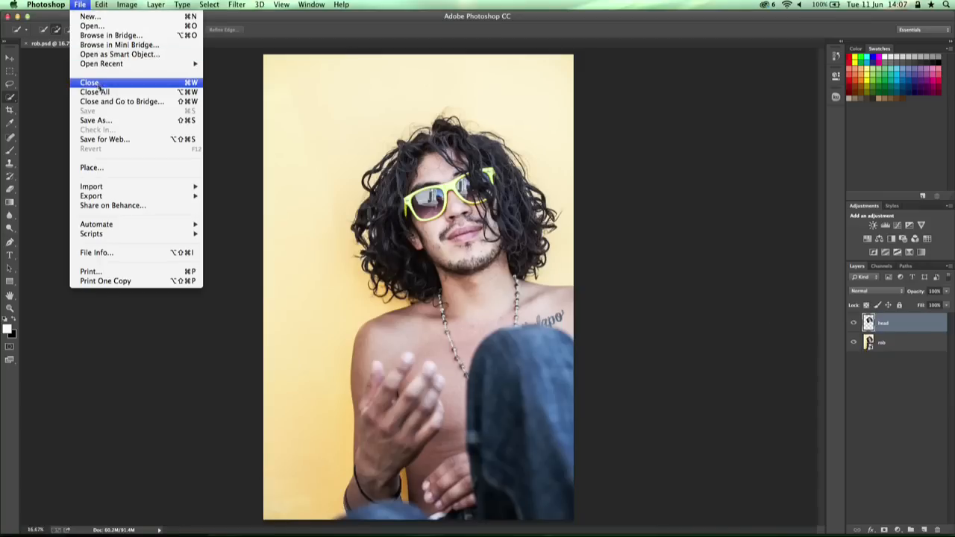
click(79, 5)
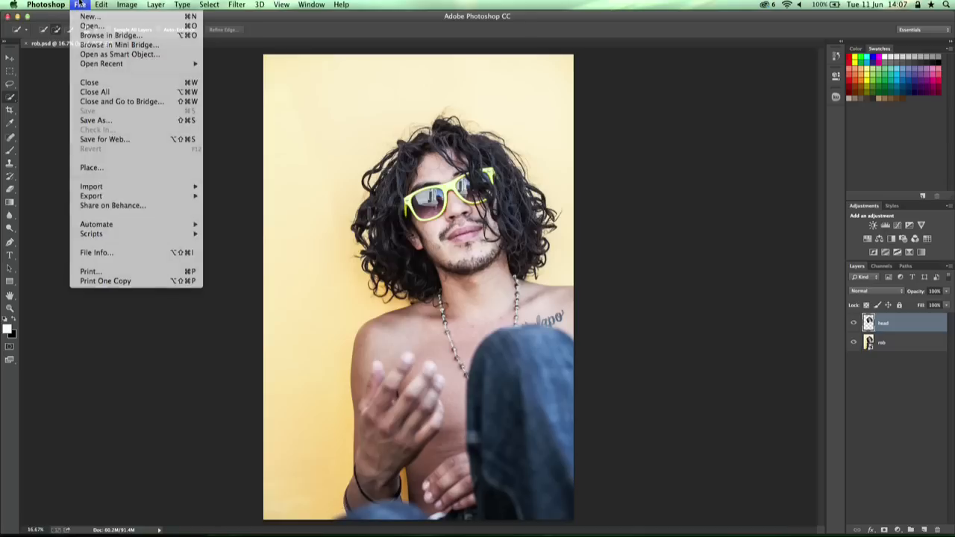
click(25, 43)
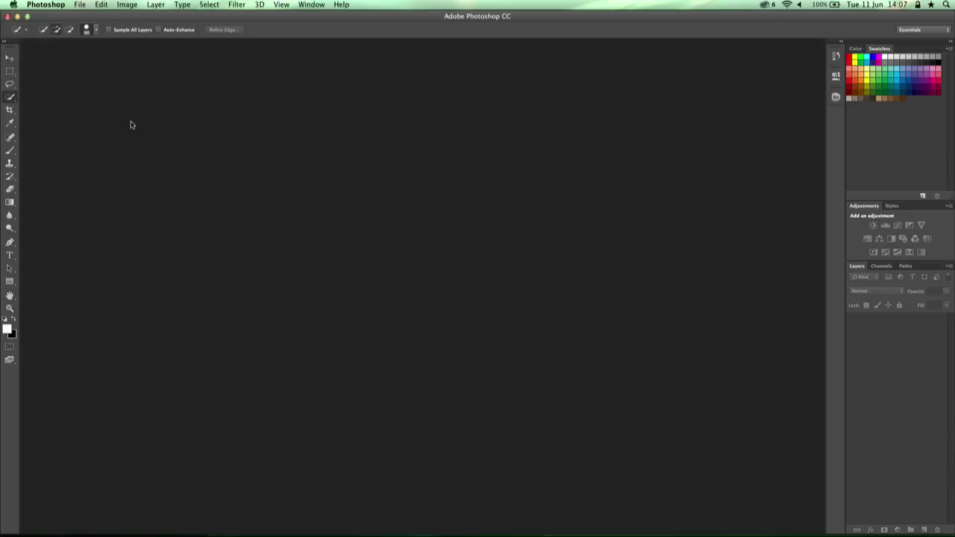
Switch to InDesign and check the link information of the placed rob.psd.
key(super+Tab)
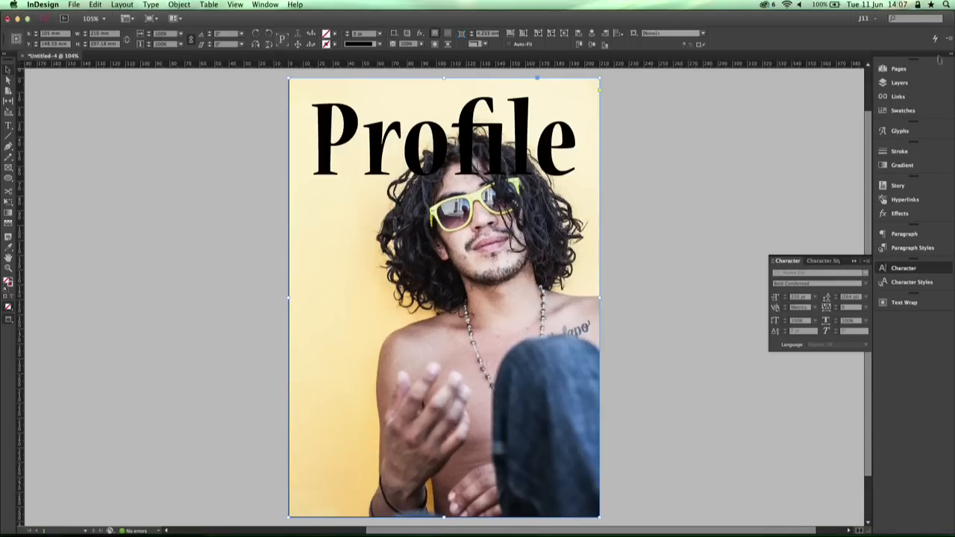
click(917, 97)
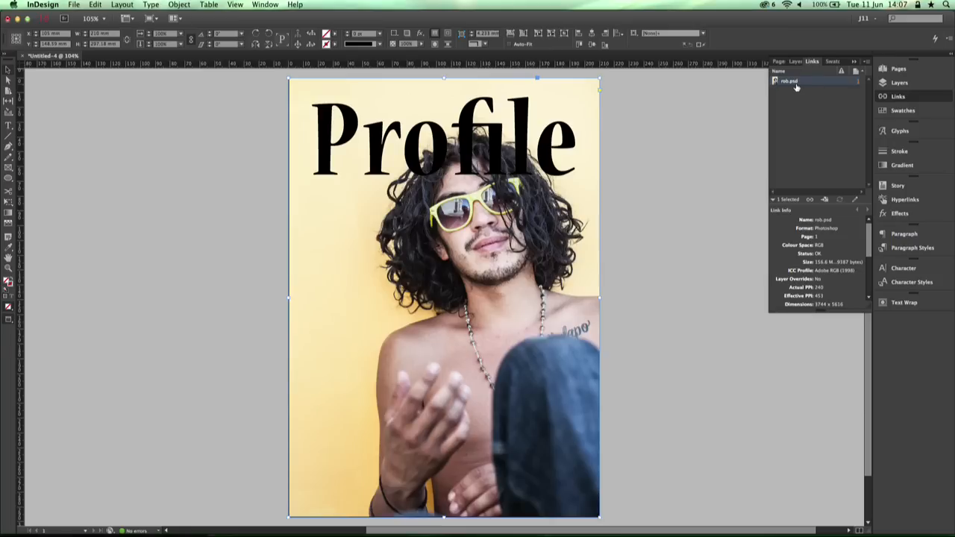
double_click(796, 84)
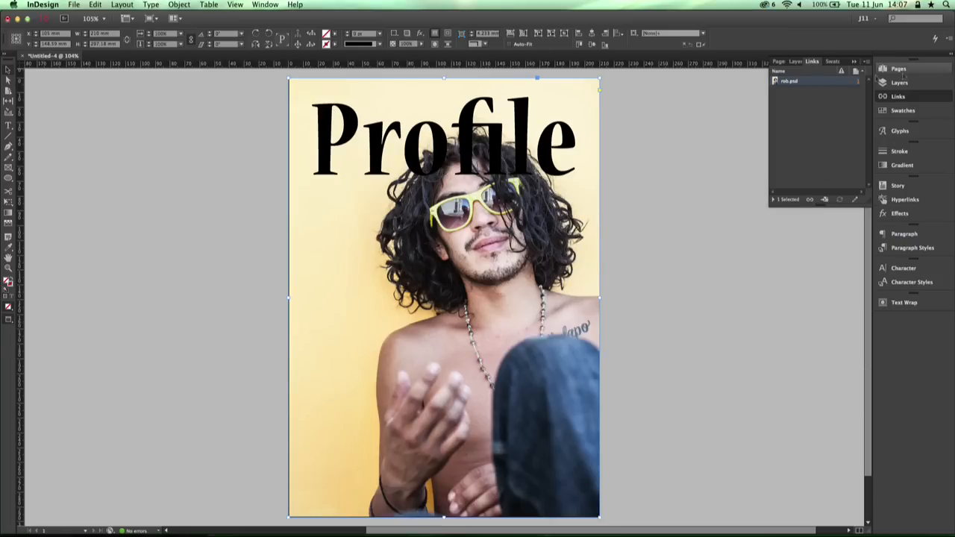
click(854, 64)
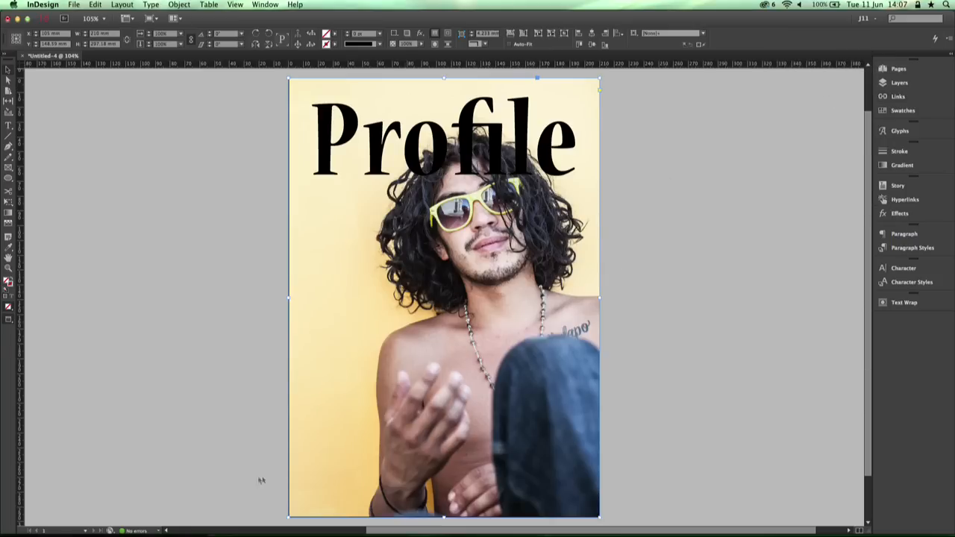
Inspect the Object Layer Options of the placed photo and leave them without changes.
right_click(333, 348)
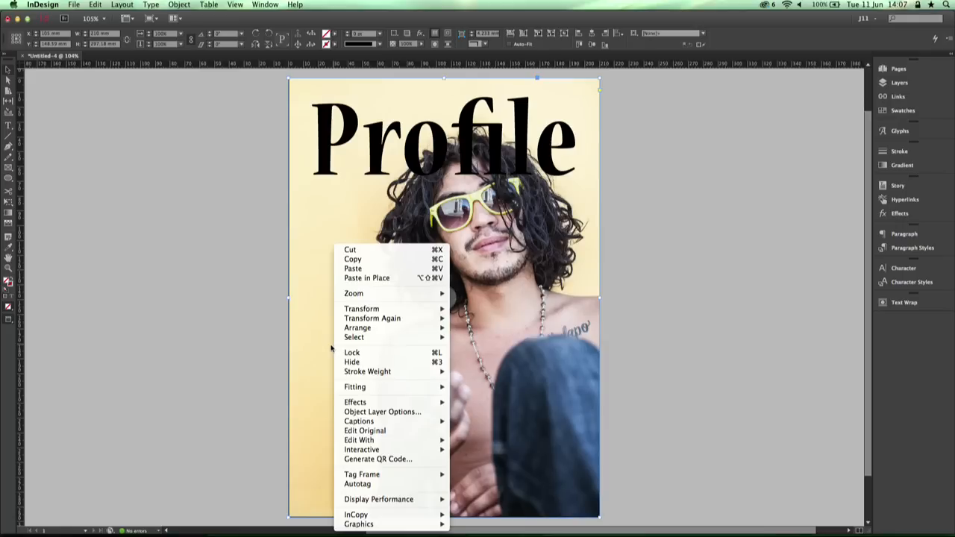
click(391, 413)
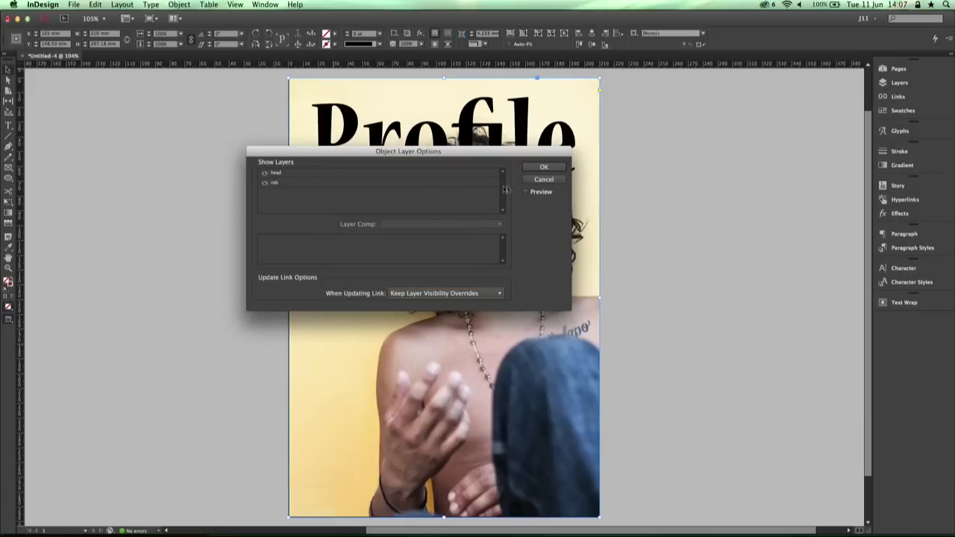
click(541, 181)
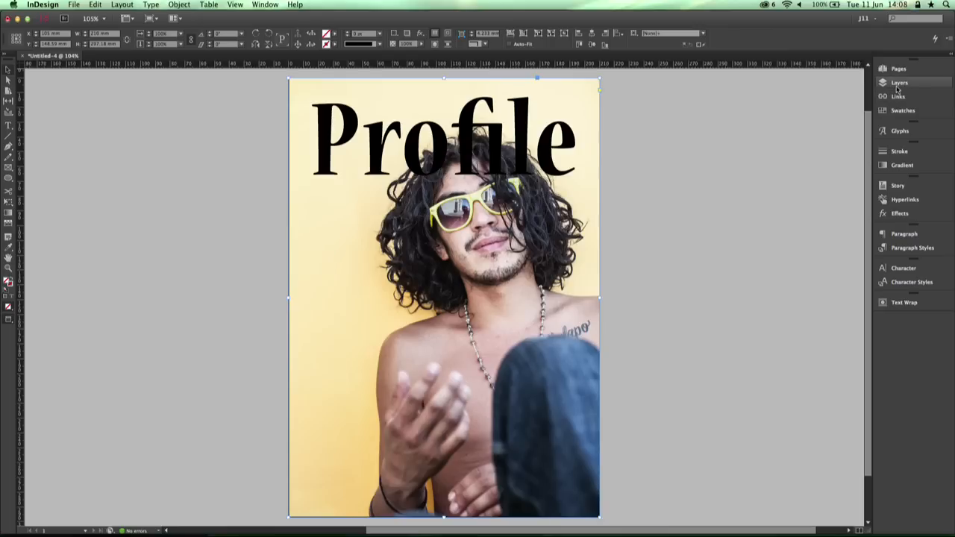
Duplicate the rob.psd page item, move the Profile text between the two copies and select the upper copy.
click(899, 83)
click(832, 91)
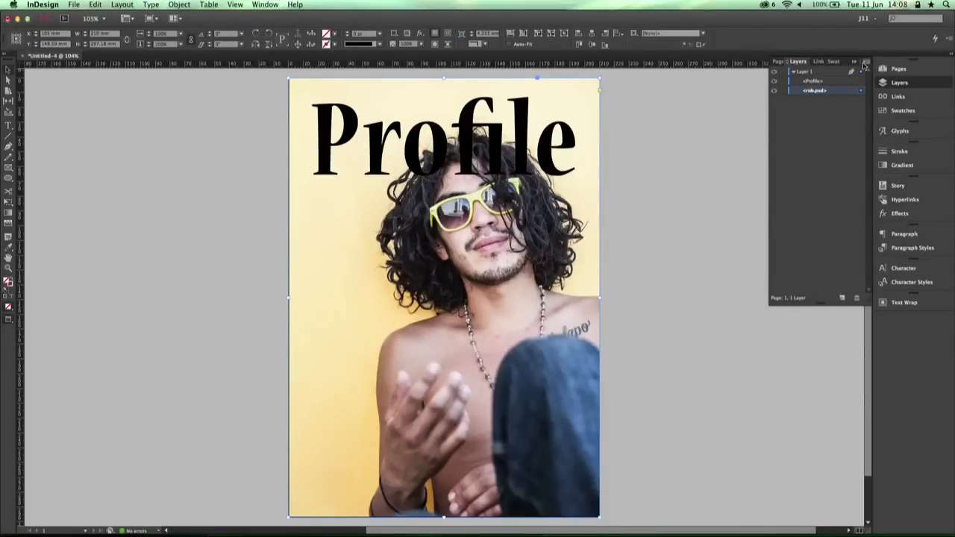
click(908, 23)
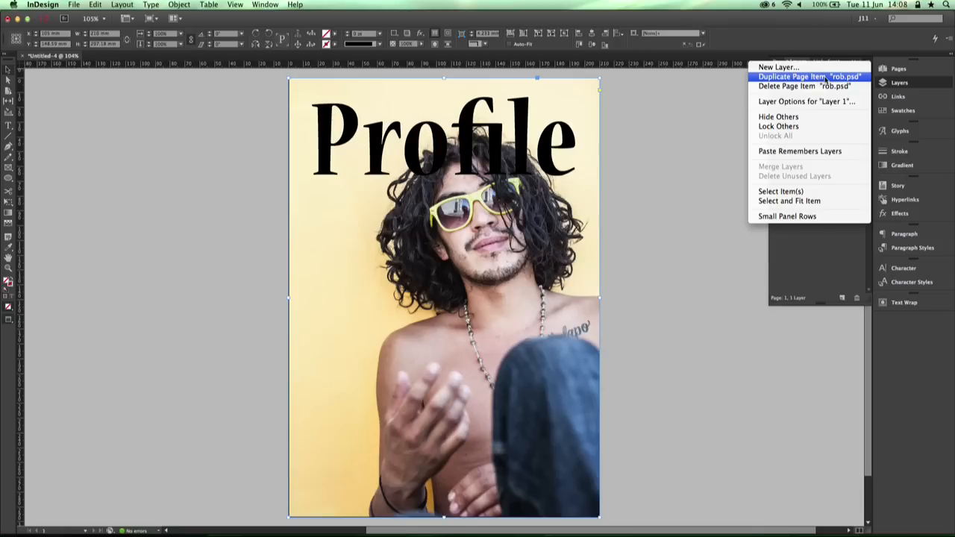
click(826, 78)
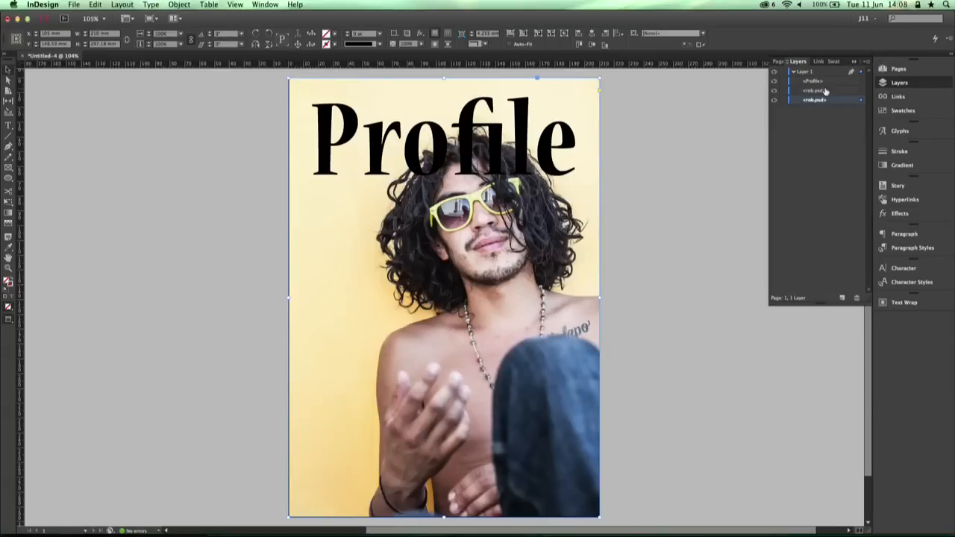
drag(824, 82, 822, 94)
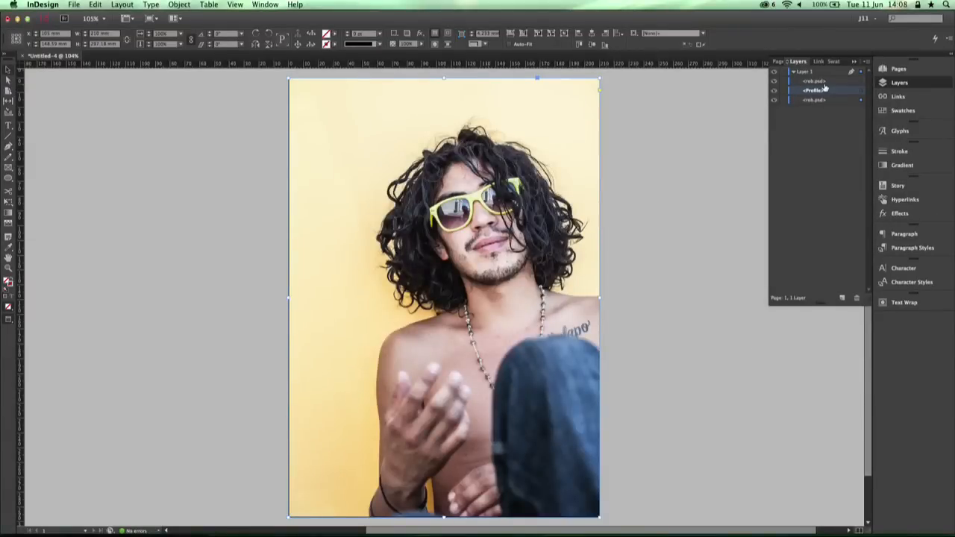
click(826, 82)
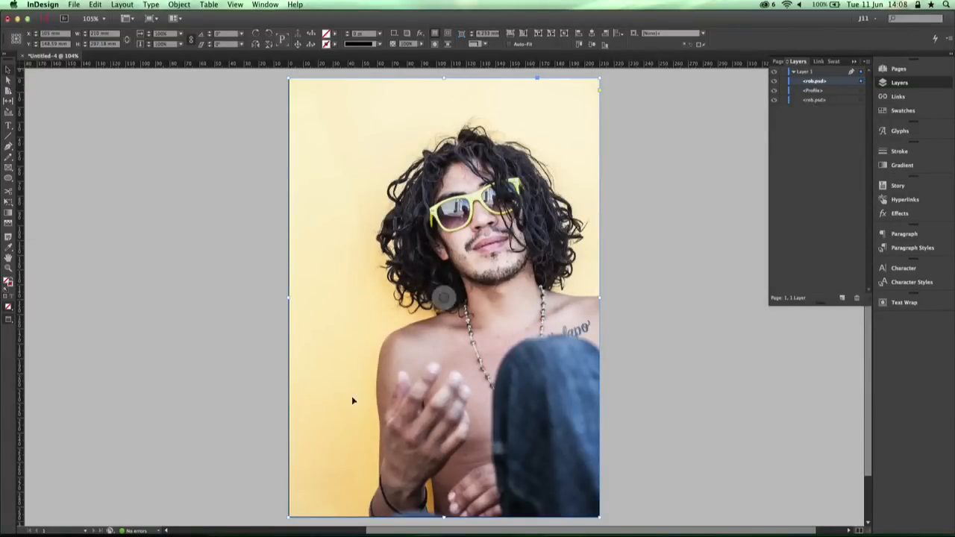
Hide the rob layer of the upper rob.psd copy, keeping only head, and toggle the lower copy's visibility to check the overlap.
right_click(371, 327)
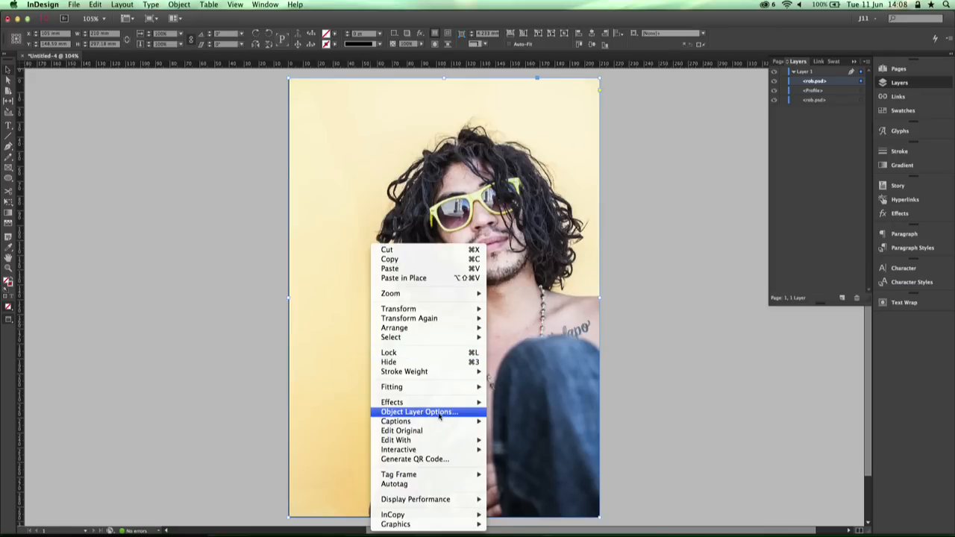
click(440, 416)
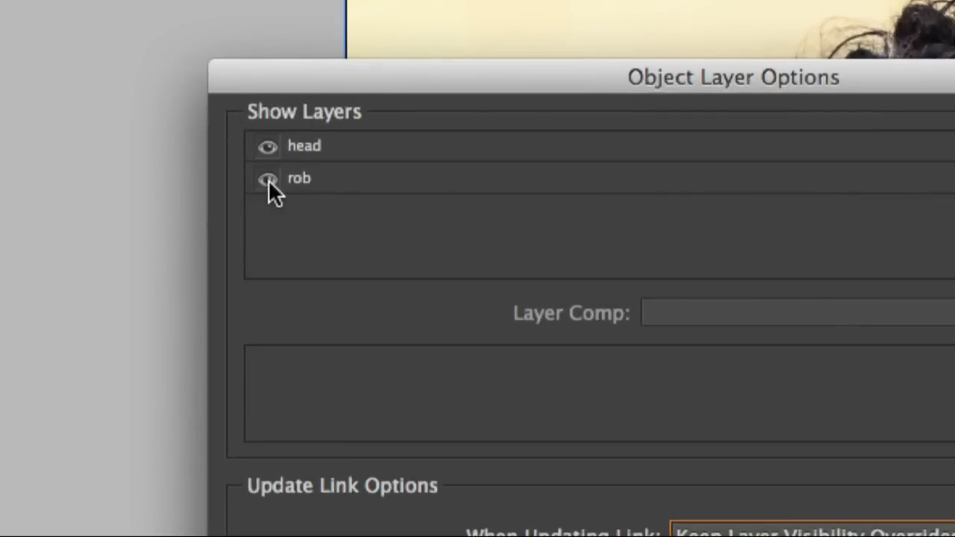
click(267, 179)
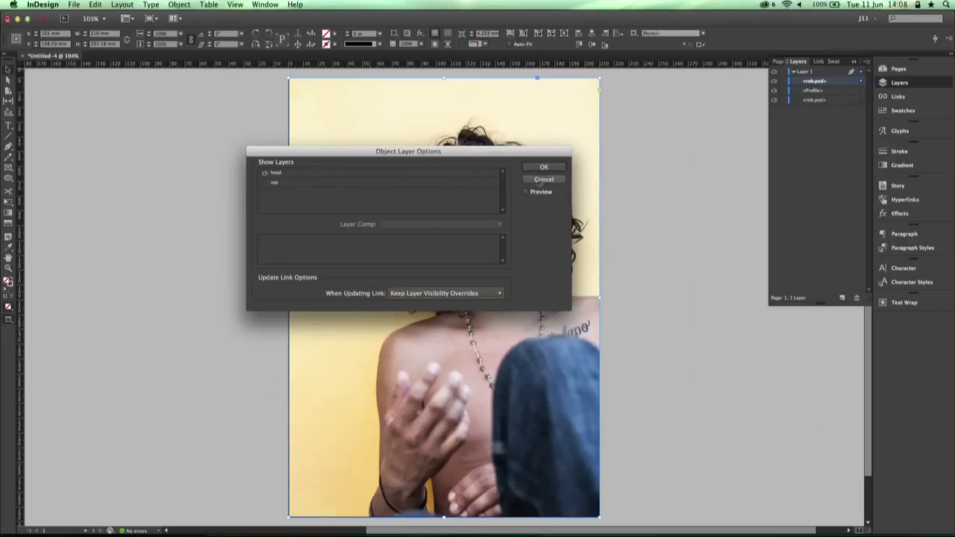
click(525, 192)
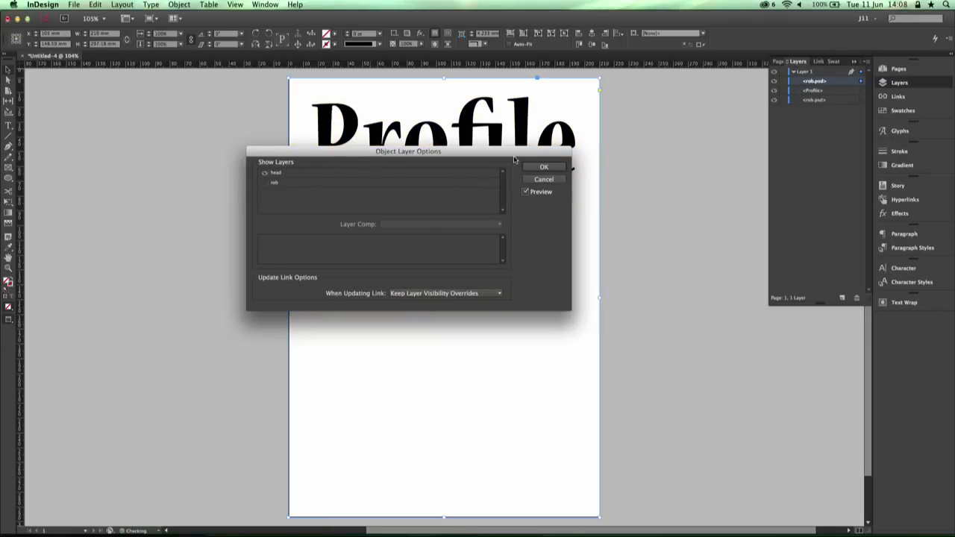
drag(515, 159, 493, 247)
click(522, 255)
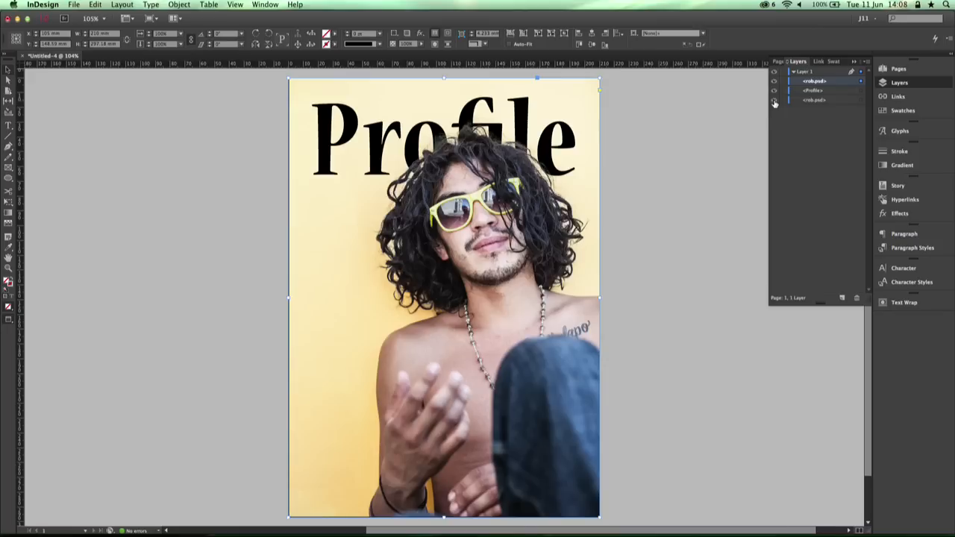
click(774, 100)
click(773, 101)
Draw a horizontal line about 175.5 mm long under the Profile title and place it beneath the head copy in the stacking order.
click(7, 135)
drag(315, 184, 577, 187)
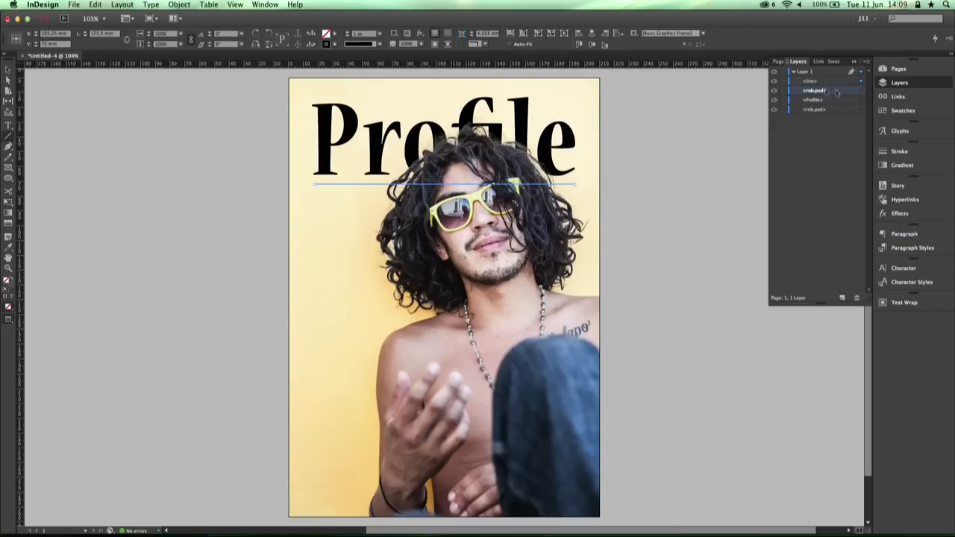
click(818, 82)
drag(816, 83, 818, 96)
click(7, 69)
click(117, 166)
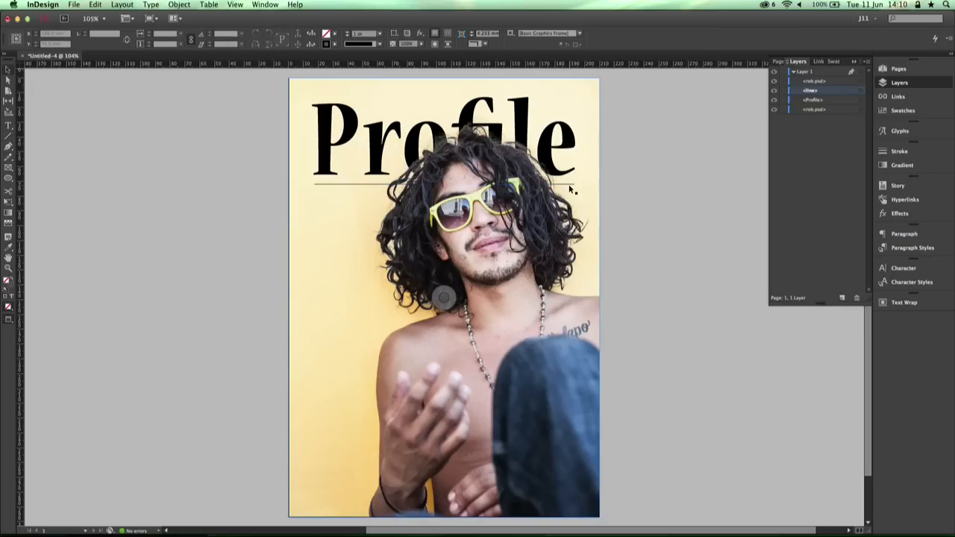
Select the Profile text frame behind the head photo and apply a linear Gradient Feather with an angle of -8°.
click(329, 149)
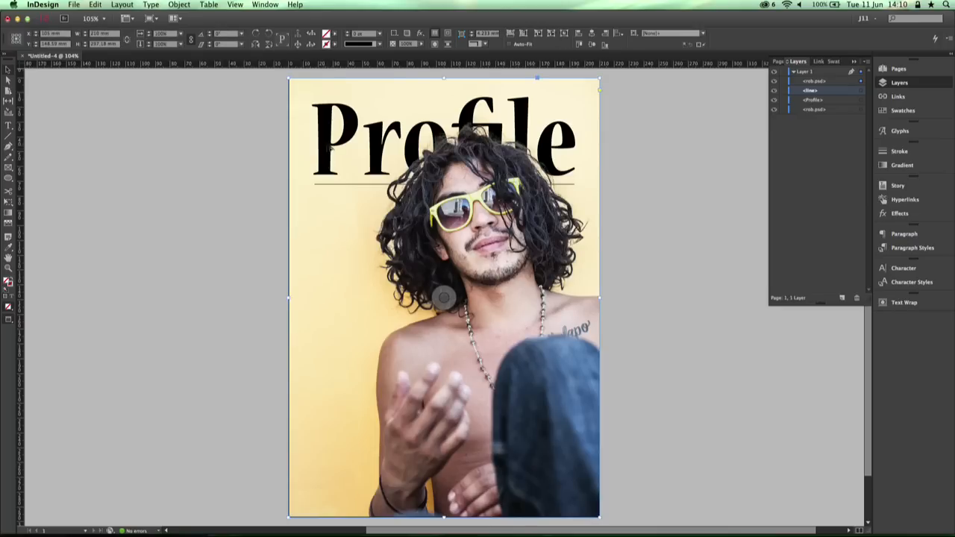
click(830, 82)
click(829, 95)
click(834, 101)
click(860, 101)
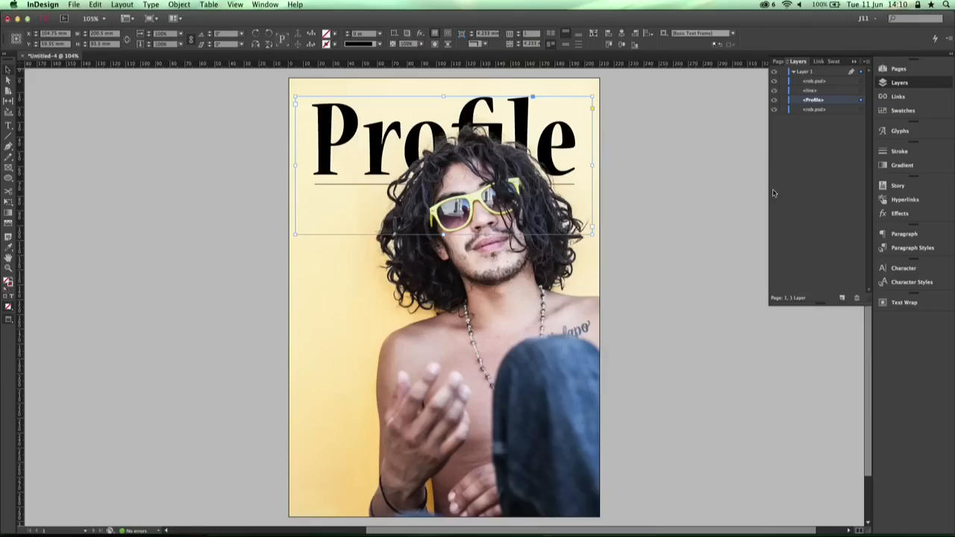
click(931, 216)
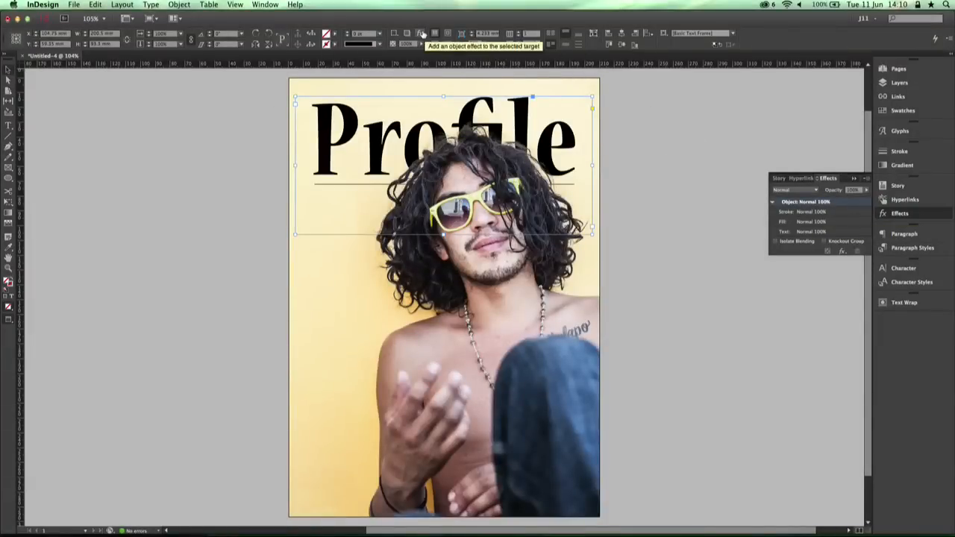
click(431, 35)
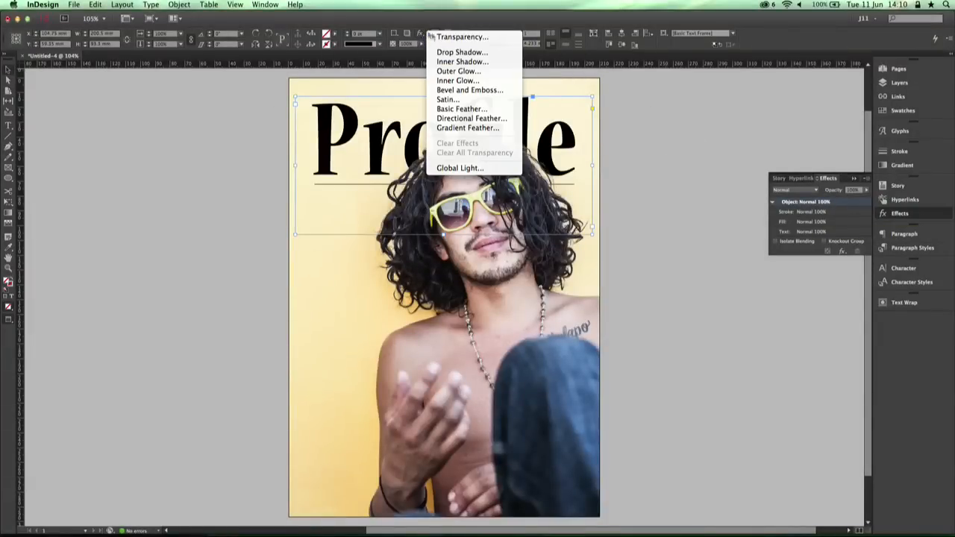
click(492, 129)
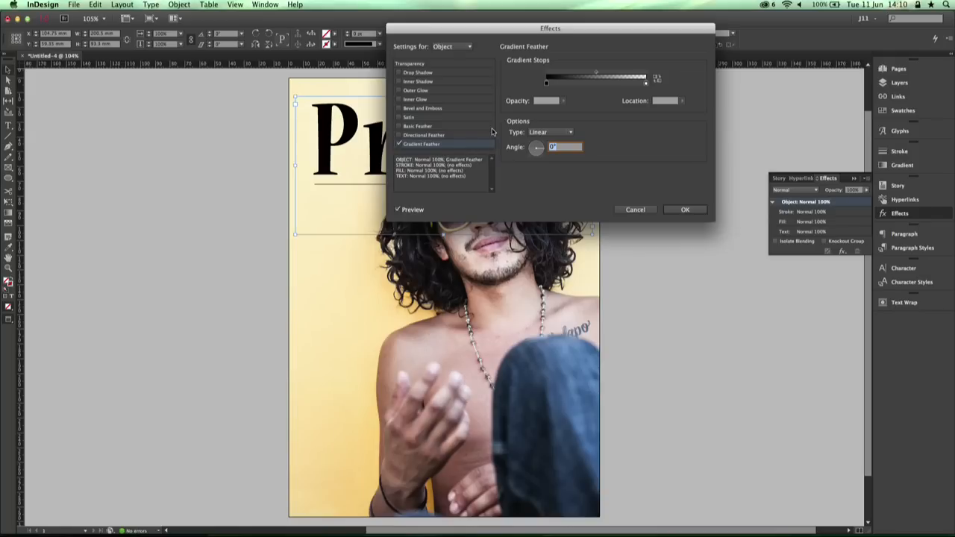
drag(557, 30, 714, 162)
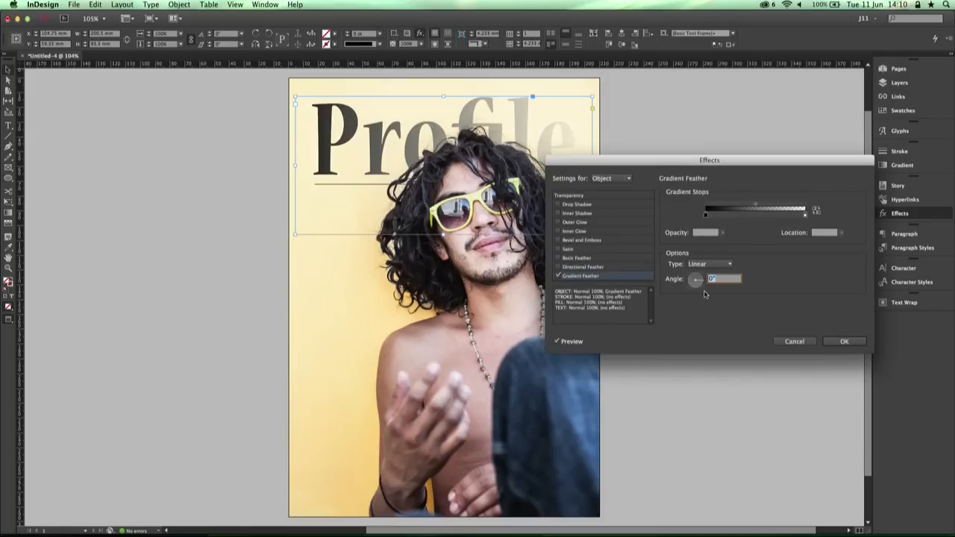
drag(702, 285, 697, 288)
key(Return)
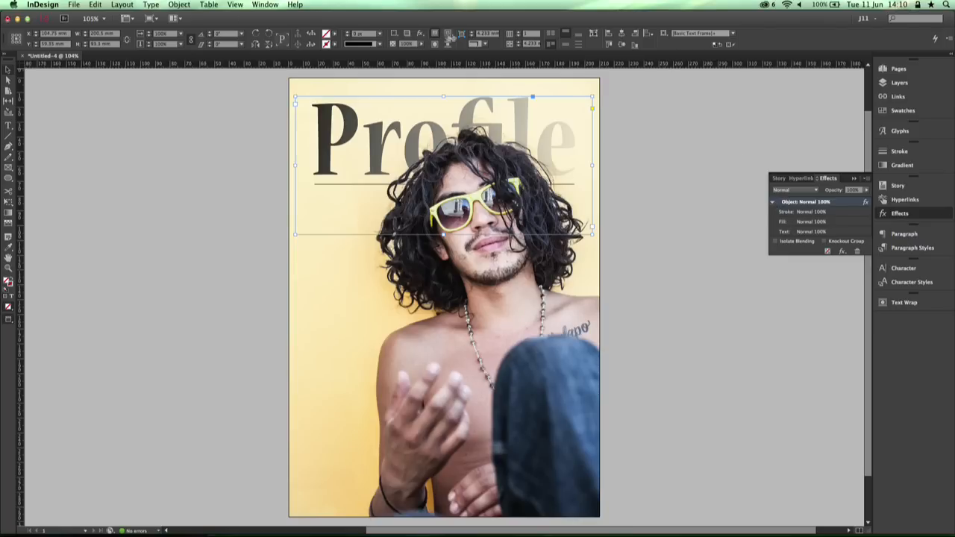
Set the Profile text's Gradient Feather angle to -90° and adjust the opacity of the end gradient stop.
click(419, 33)
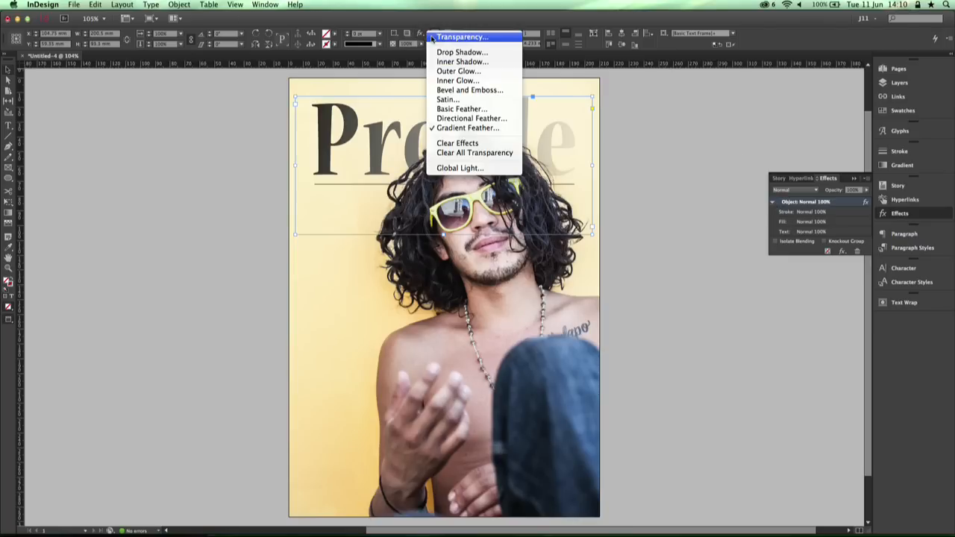
click(457, 127)
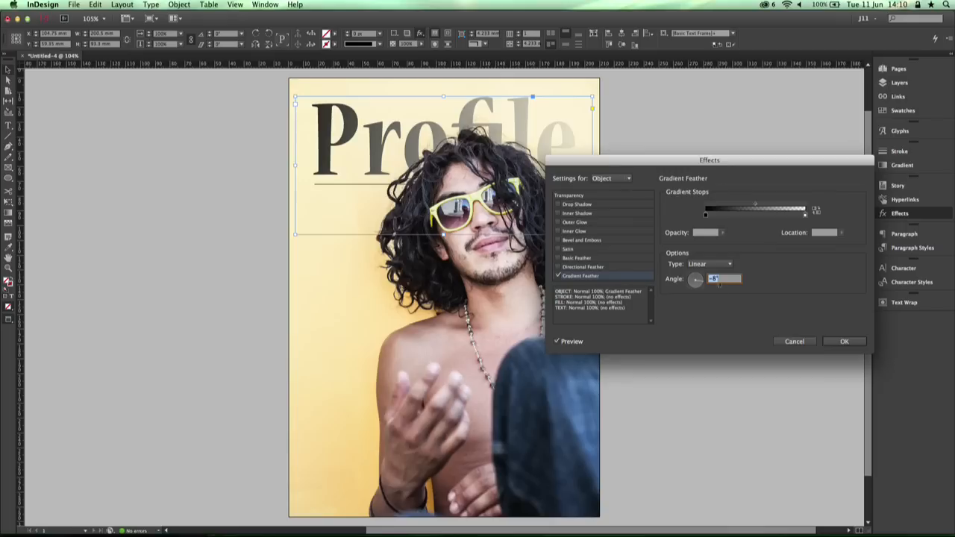
text(-90)
key(Tab)
drag(717, 161, 678, 223)
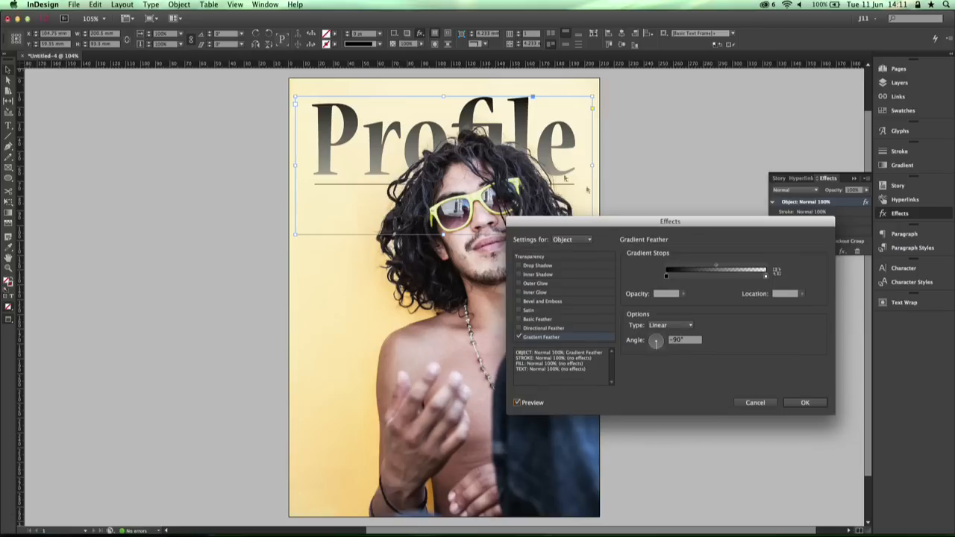
click(766, 277)
click(684, 294)
drag(650, 306, 649, 306)
click(803, 403)
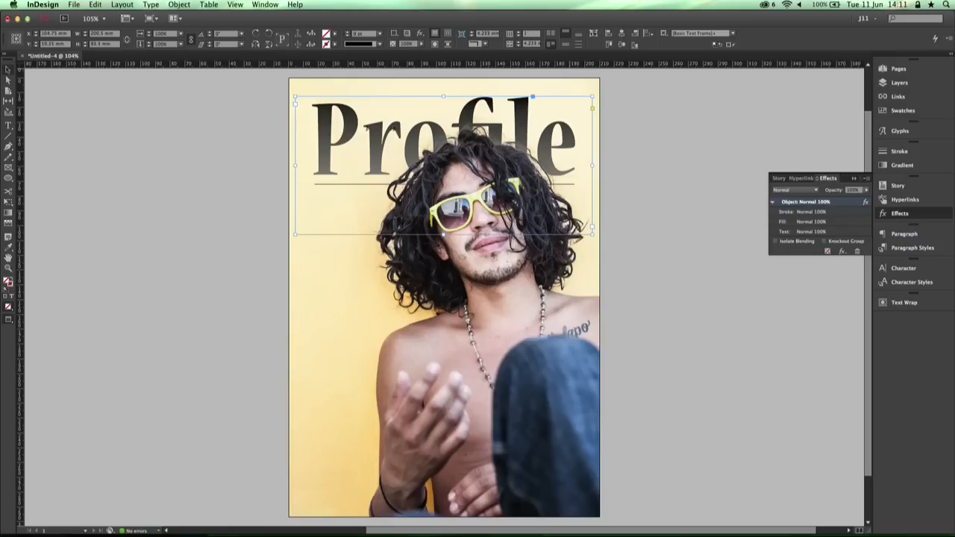
click(688, 151)
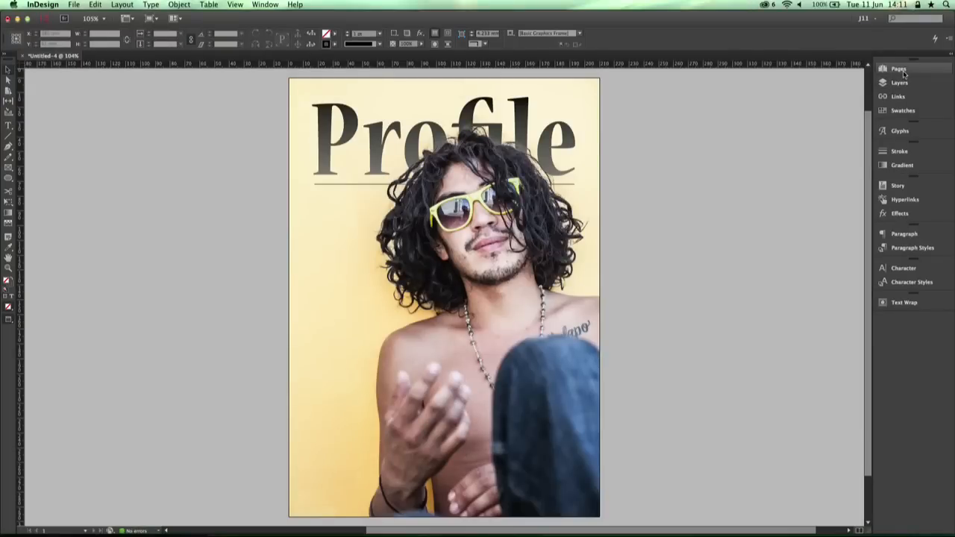
Add two A-Master pages after the cover to form a facing spread.
click(901, 70)
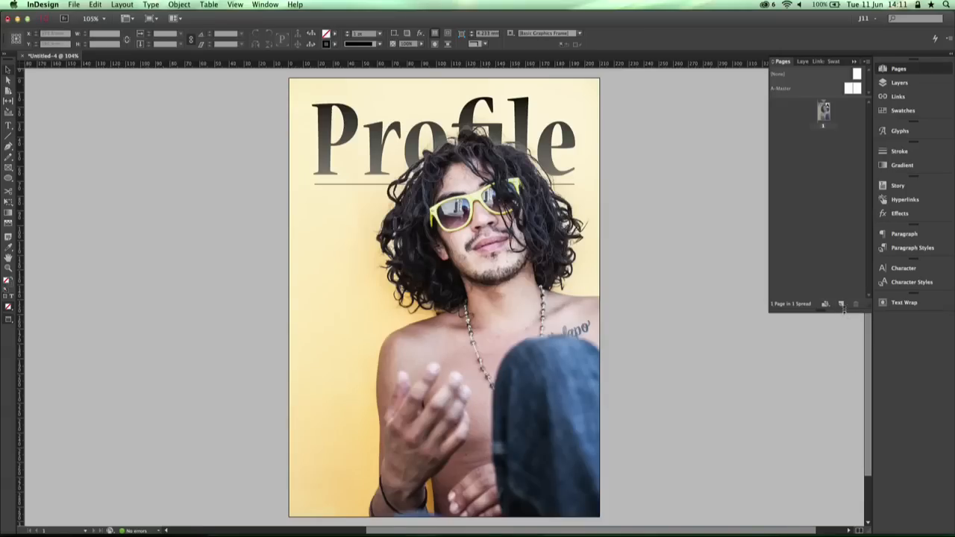
click(841, 305)
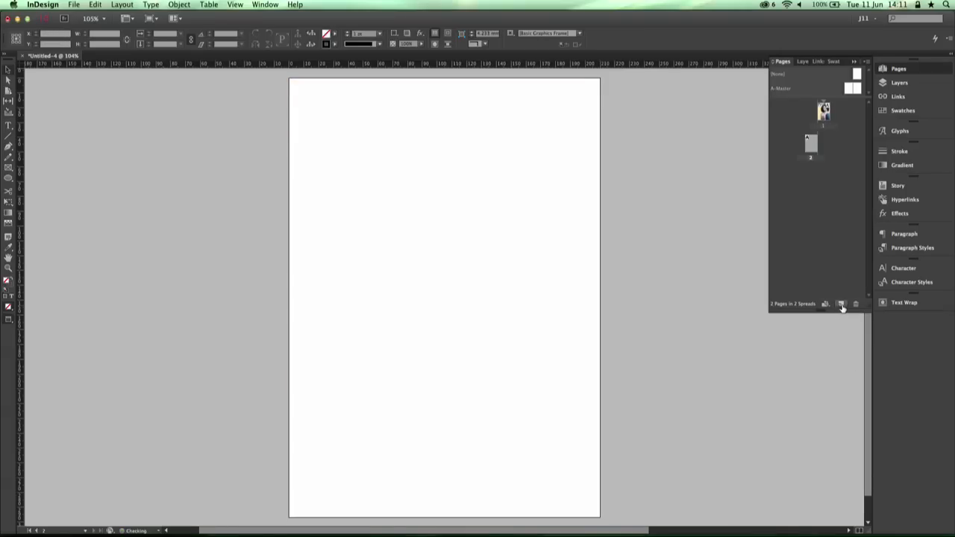
click(841, 304)
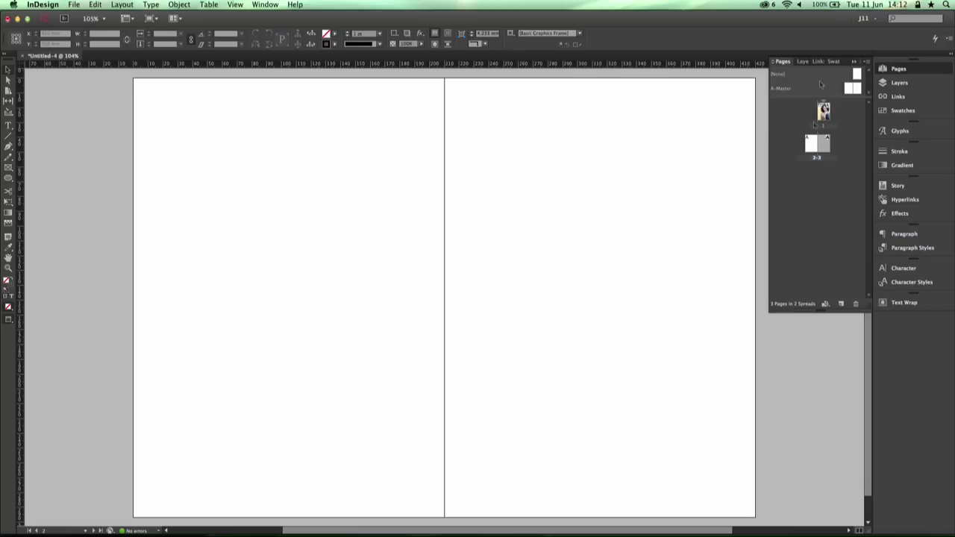
click(855, 62)
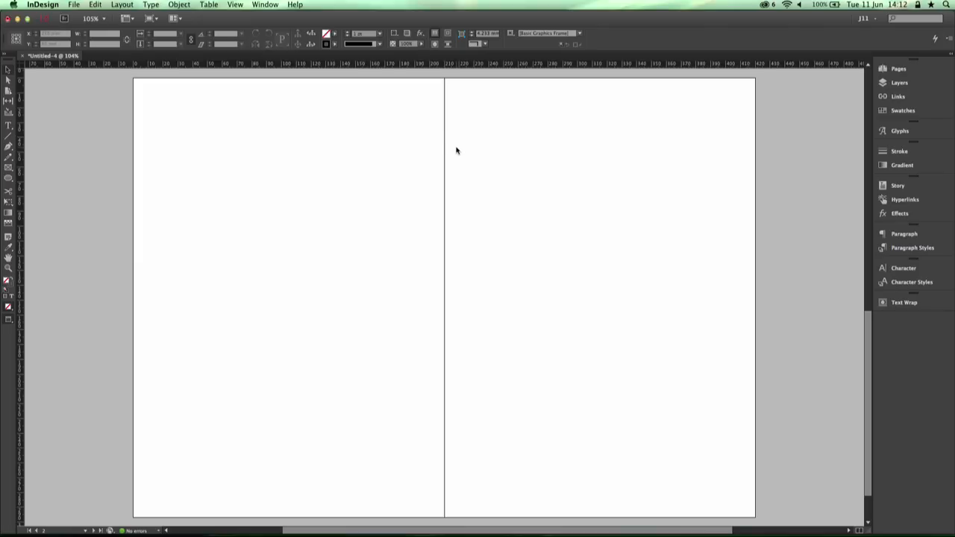
Place flippers.psd across the spread at about 410 by 273 mm and move it down to the pages' lower edge.
click(78, 5)
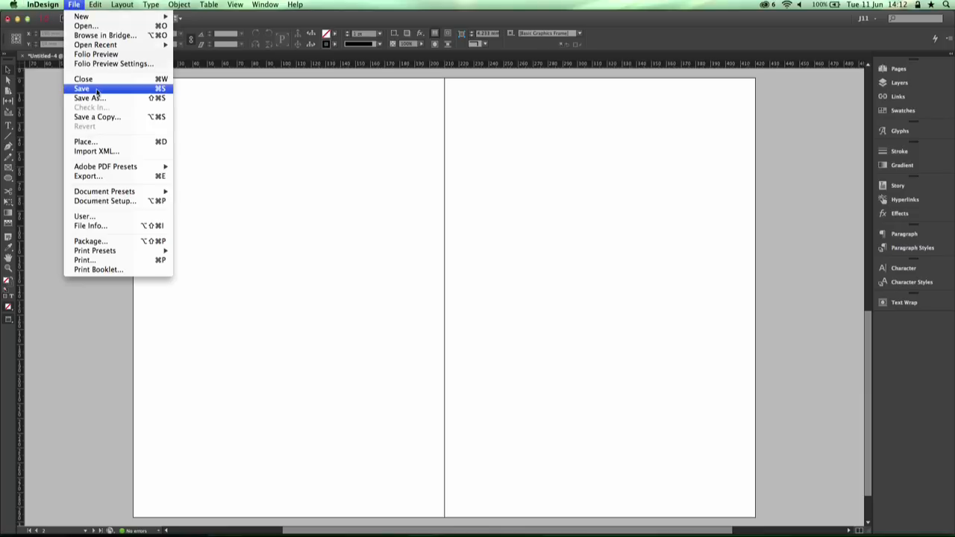
click(97, 142)
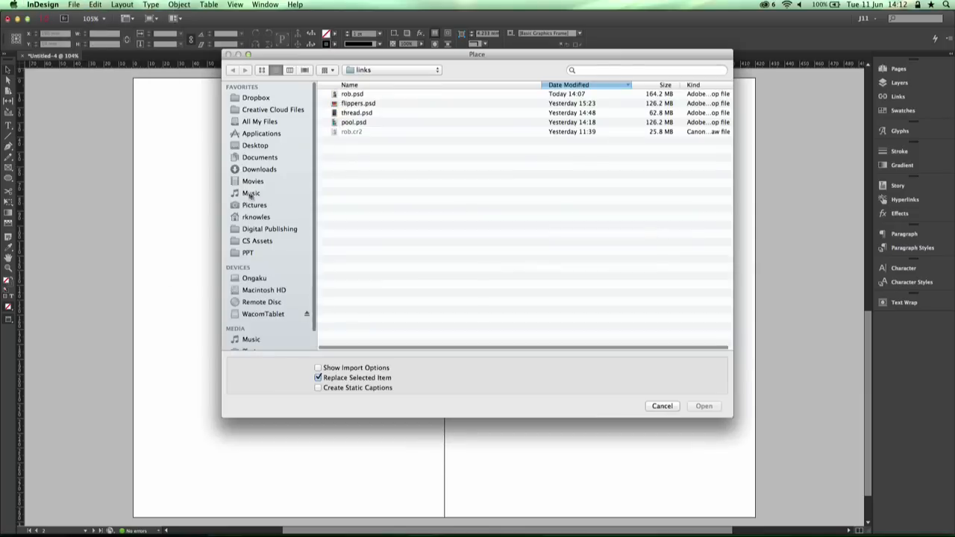
click(363, 104)
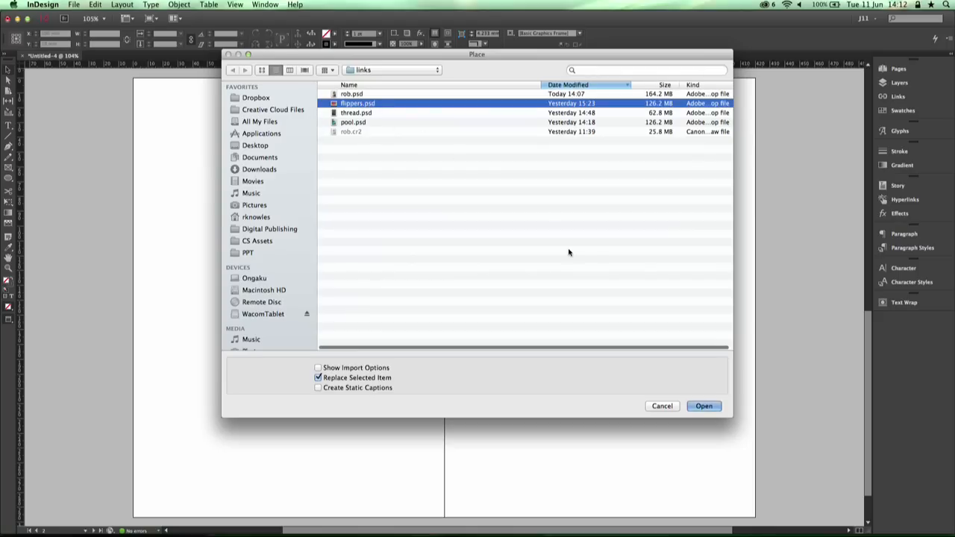
click(701, 406)
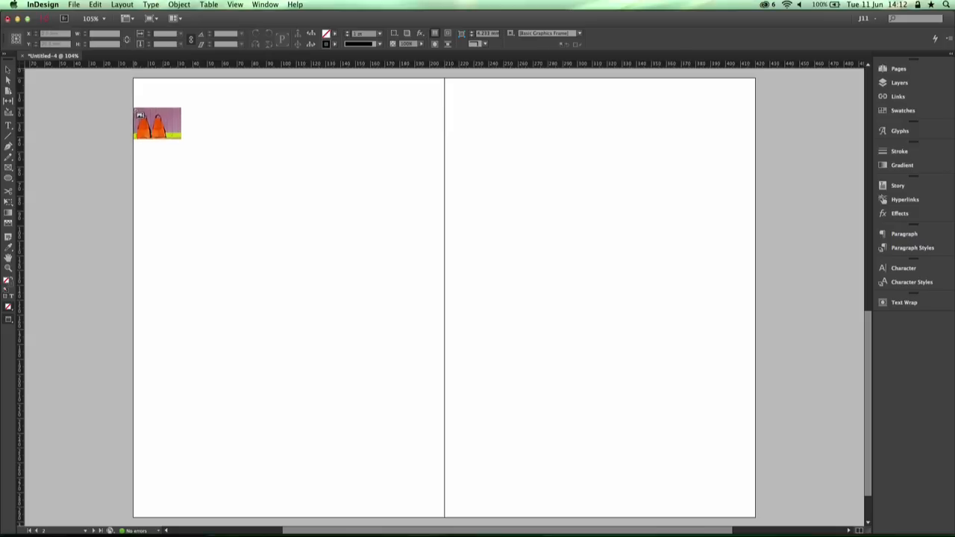
drag(137, 95, 741, 495)
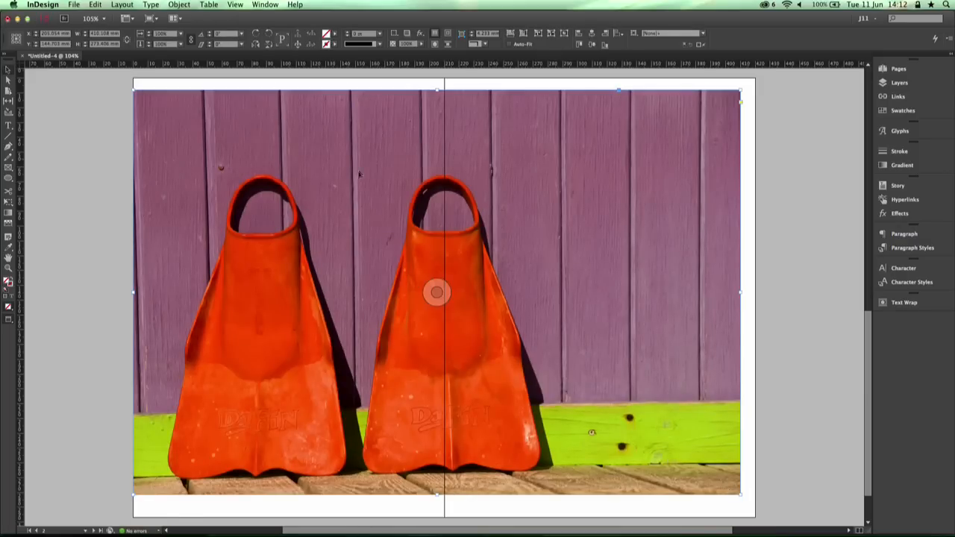
drag(543, 153, 543, 171)
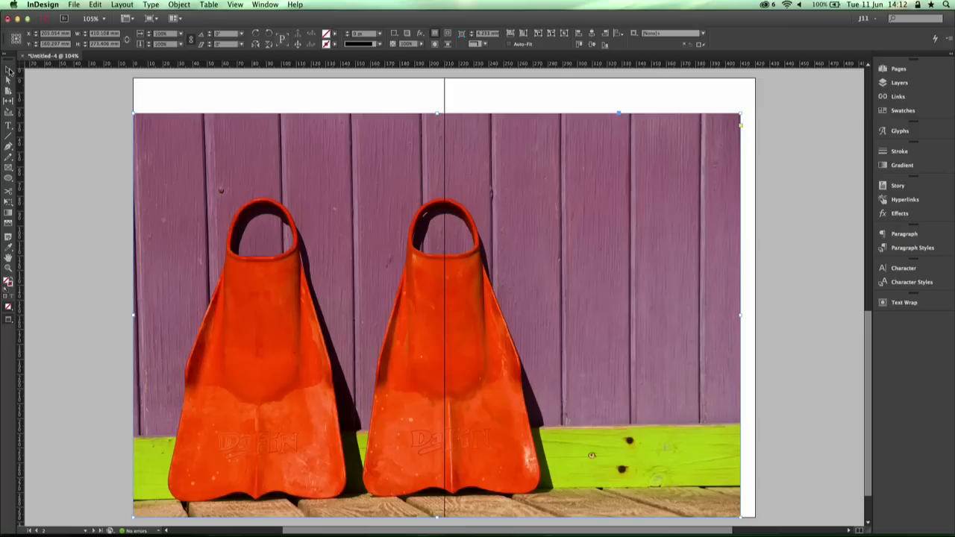
Enable Auto-Fit on the flippers photo, try resizing its frame to about 445.5 and 379.5 mm wide, and delete it.
click(510, 43)
drag(740, 114, 792, 79)
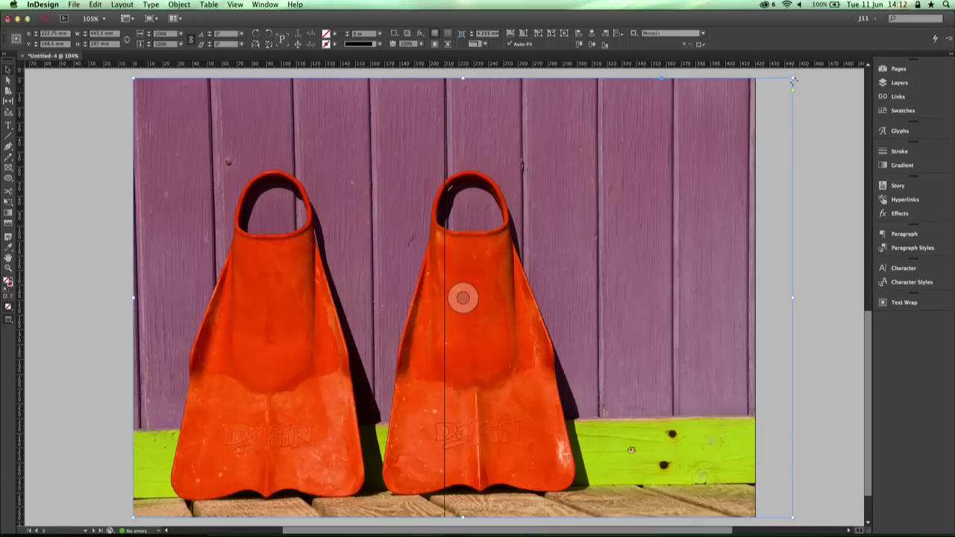
drag(793, 79, 664, 147)
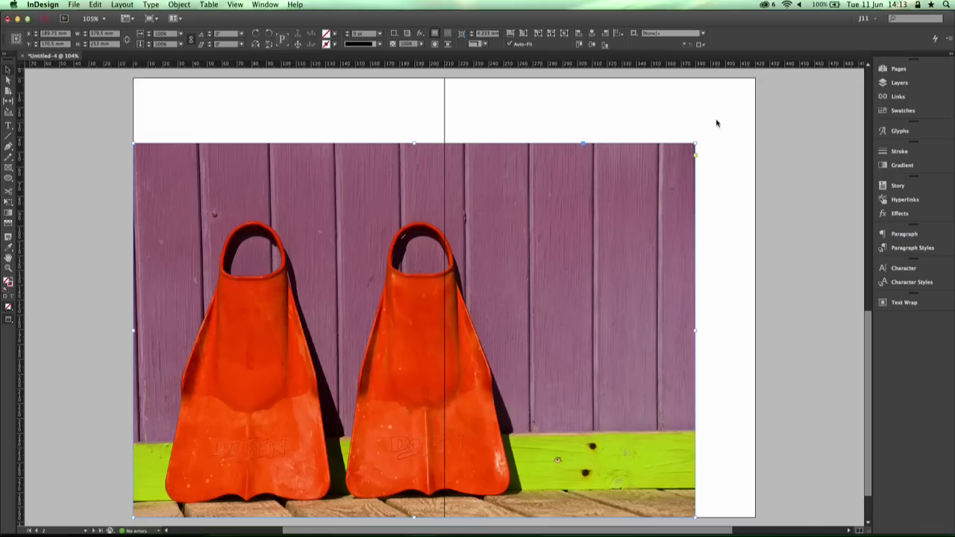
key(Delete)
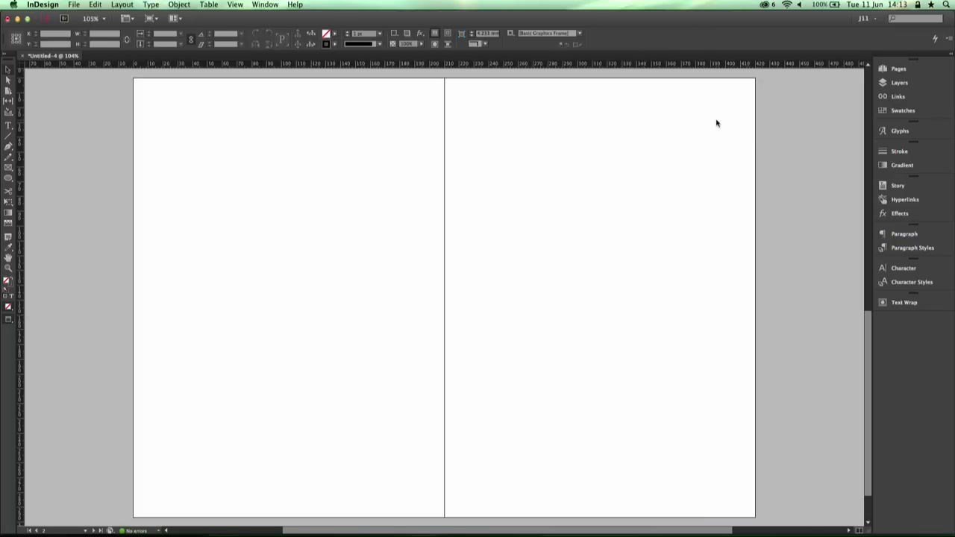
Switch to Photoshop and create a new A3 RGB document at 300 pixels/inch with a white background.
key(super+Tab)
click(80, 5)
click(88, 17)
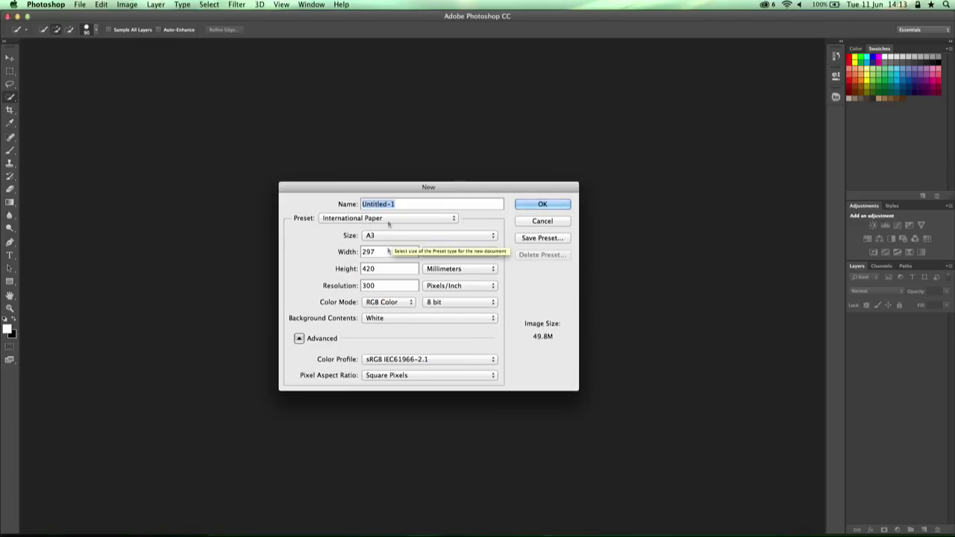
click(542, 205)
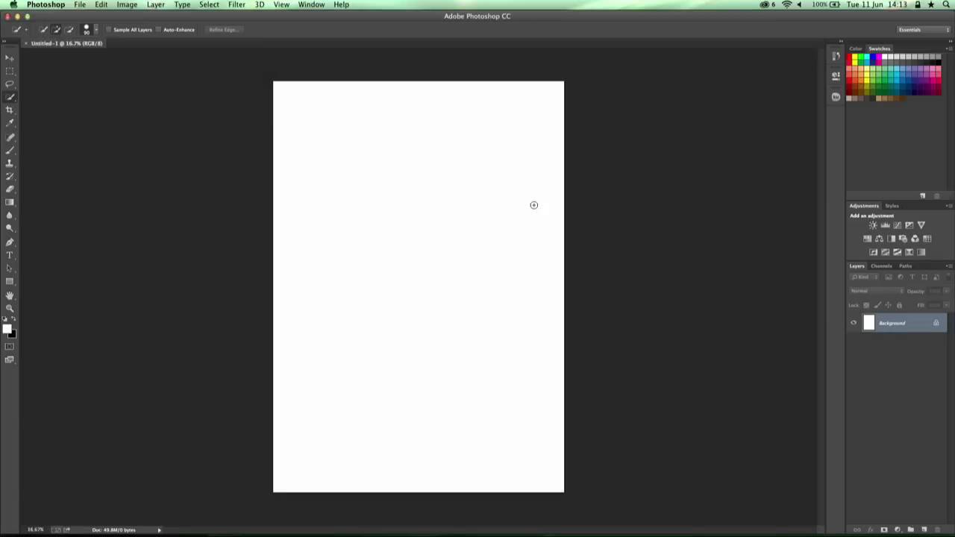
Rotate the blank canvas from portrait to landscape orientation.
click(136, 5)
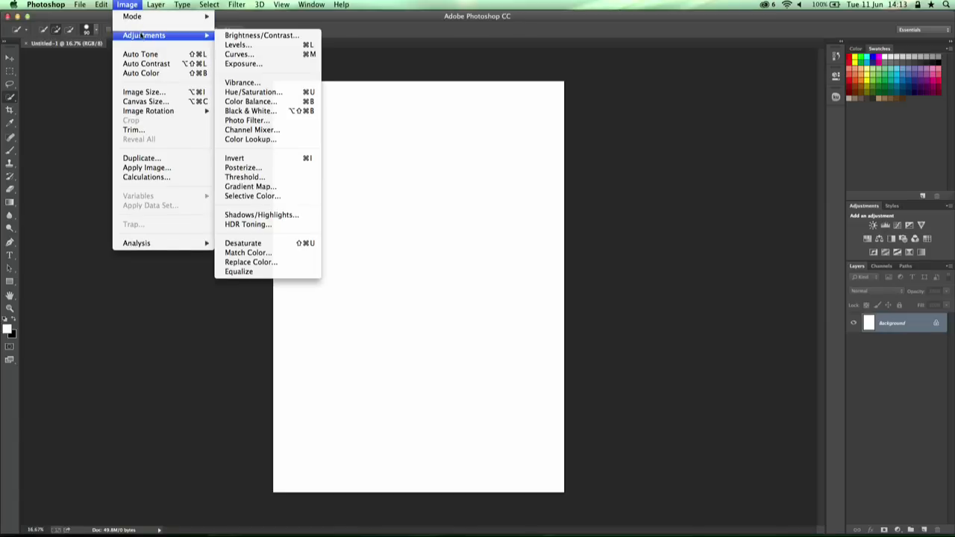
mouse_move(161, 110)
click(254, 122)
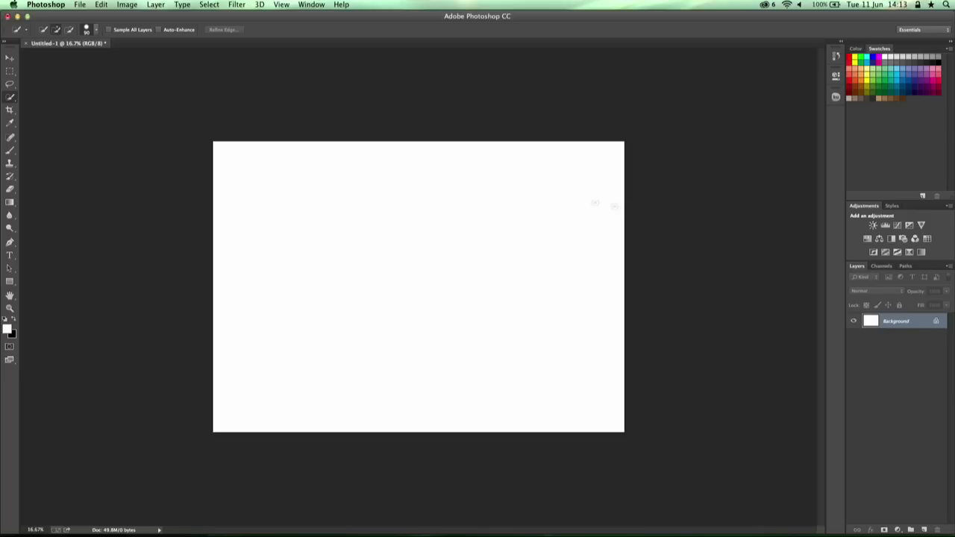
Place flippers.psd from the June11 links folder into the landscape document.
click(78, 4)
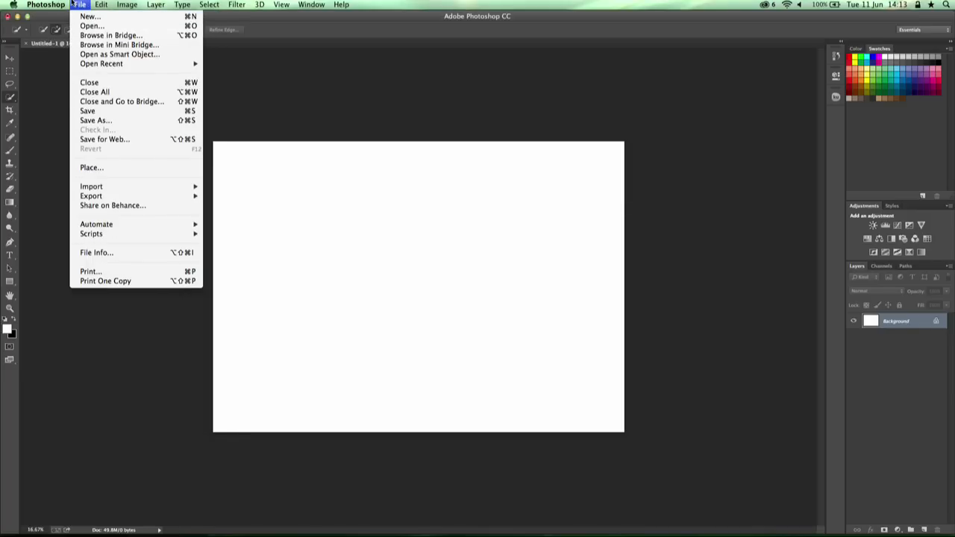
click(93, 168)
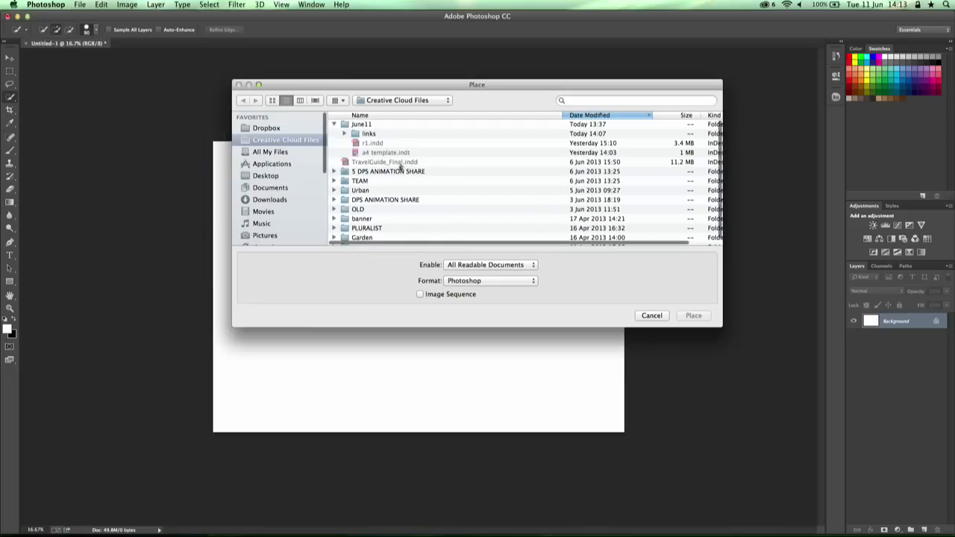
click(346, 134)
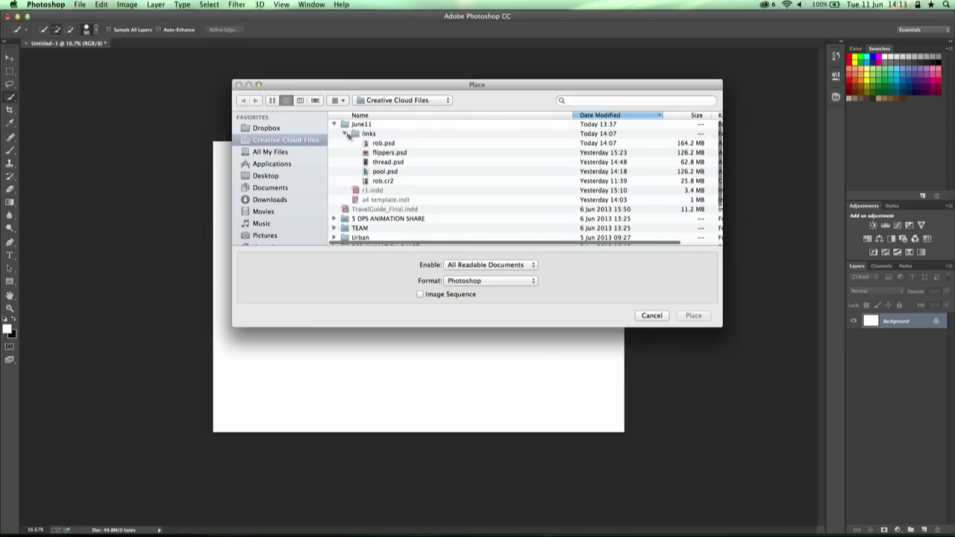
click(400, 154)
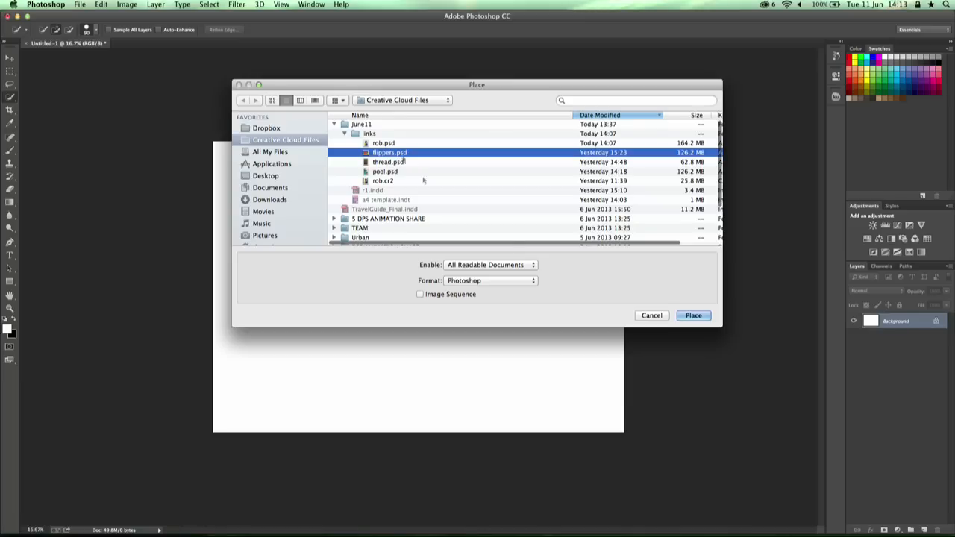
click(694, 316)
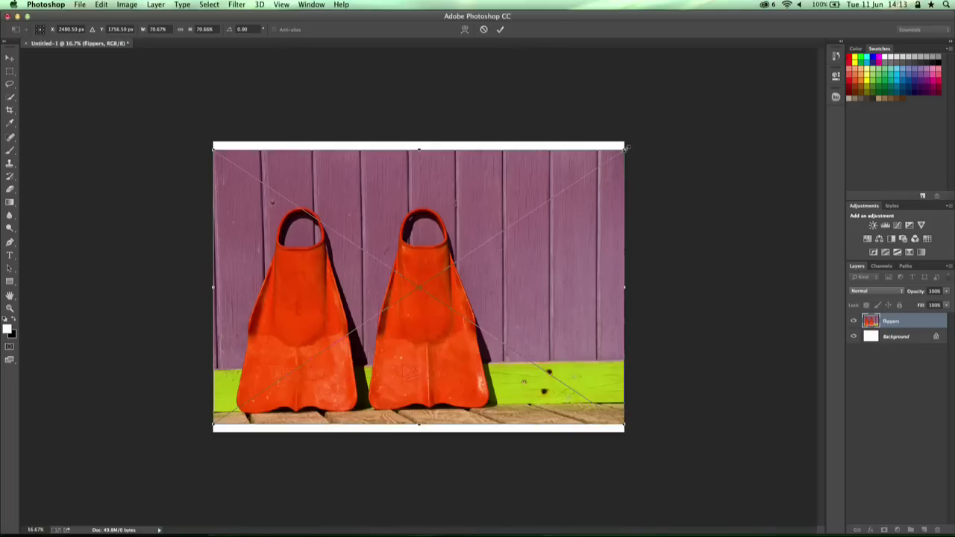
Scale the placed flippers photo to about 65.88% and fit it into the canvas's lower-left corner.
drag(625, 148, 595, 169)
drag(550, 215, 551, 225)
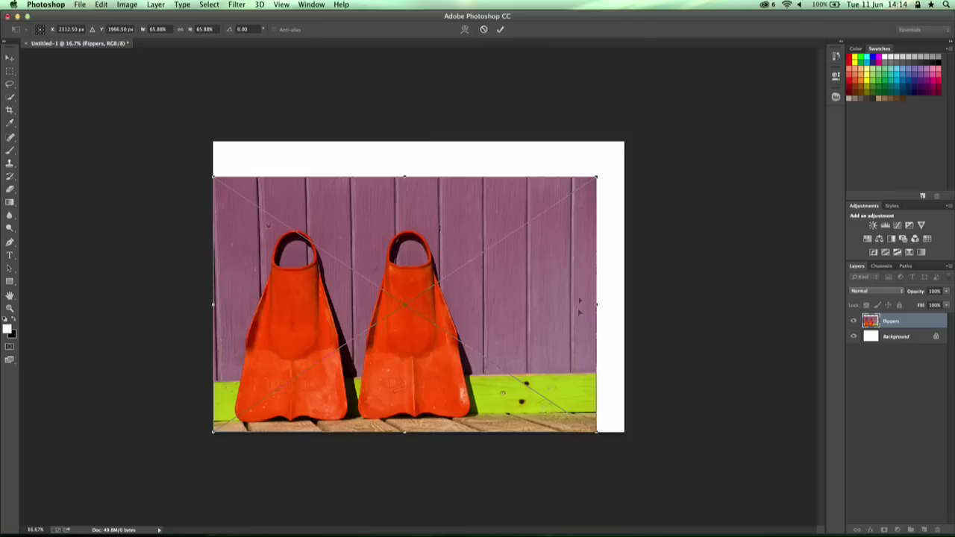
click(501, 31)
key(w)
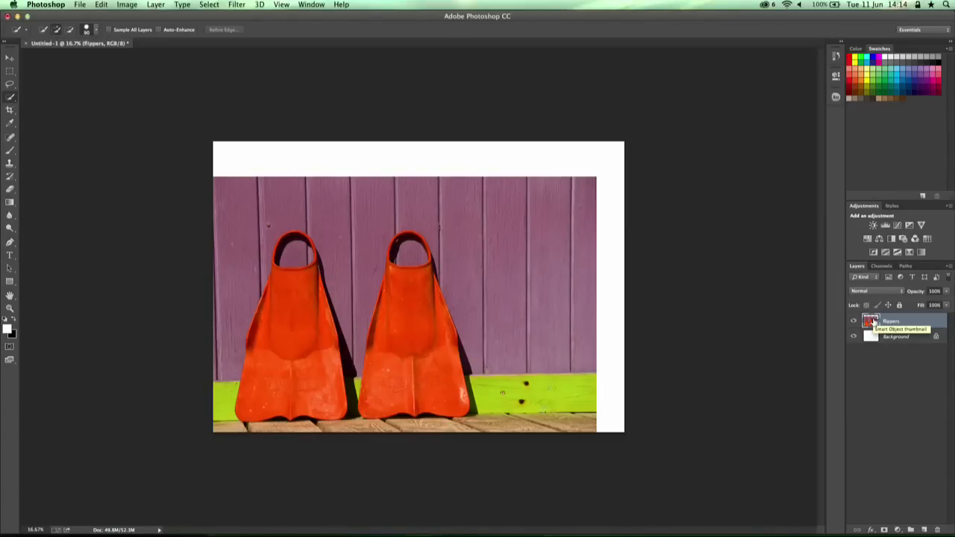
Rasterize the flippers smart object layer.
right_click(874, 321)
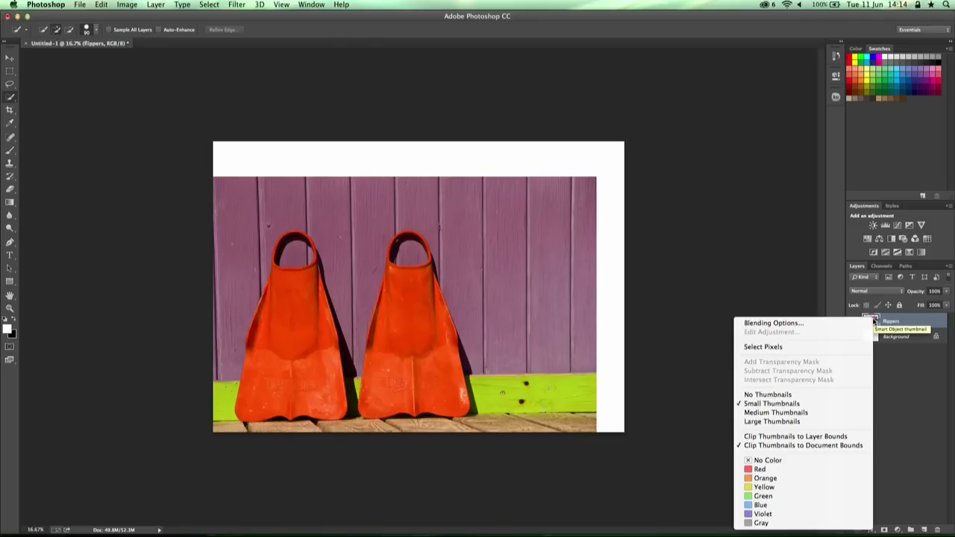
click(916, 324)
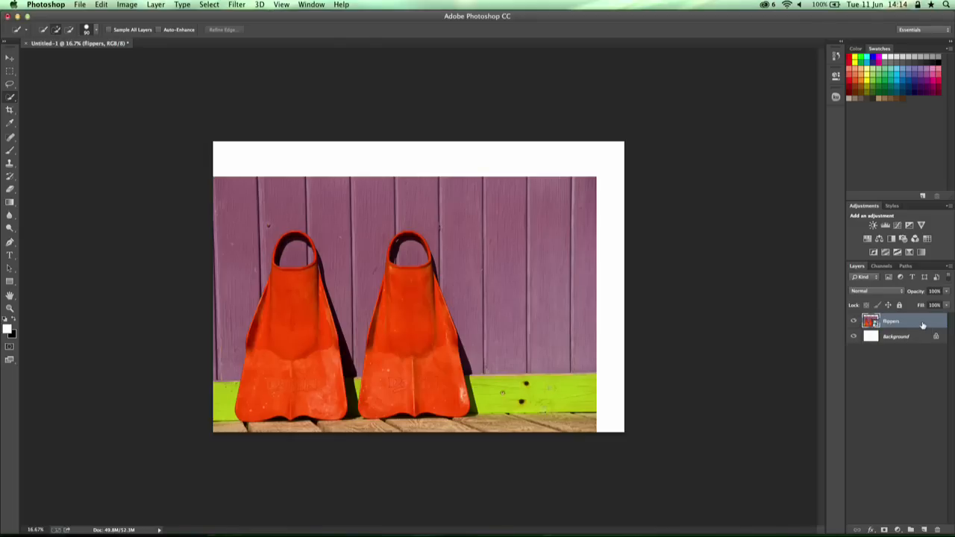
right_click(928, 324)
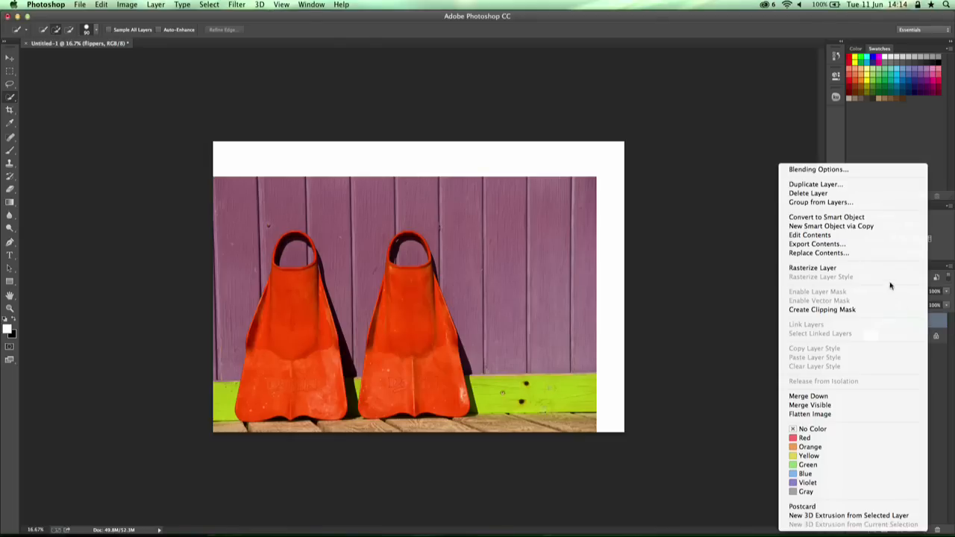
click(892, 270)
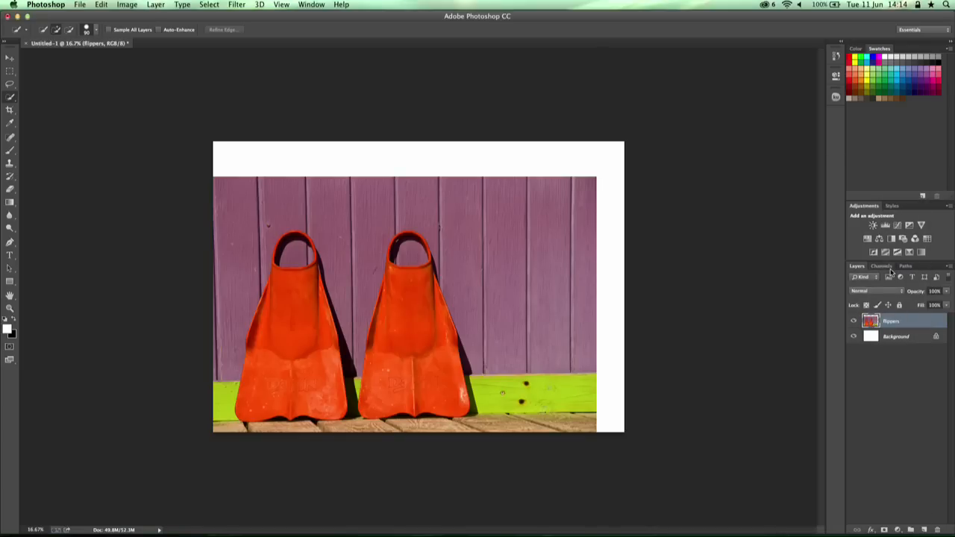
Select the flippers layer's pixels and try stretching them to 42 by 29.7 cm using Content-Aware Scale without protection.
right_click(873, 322)
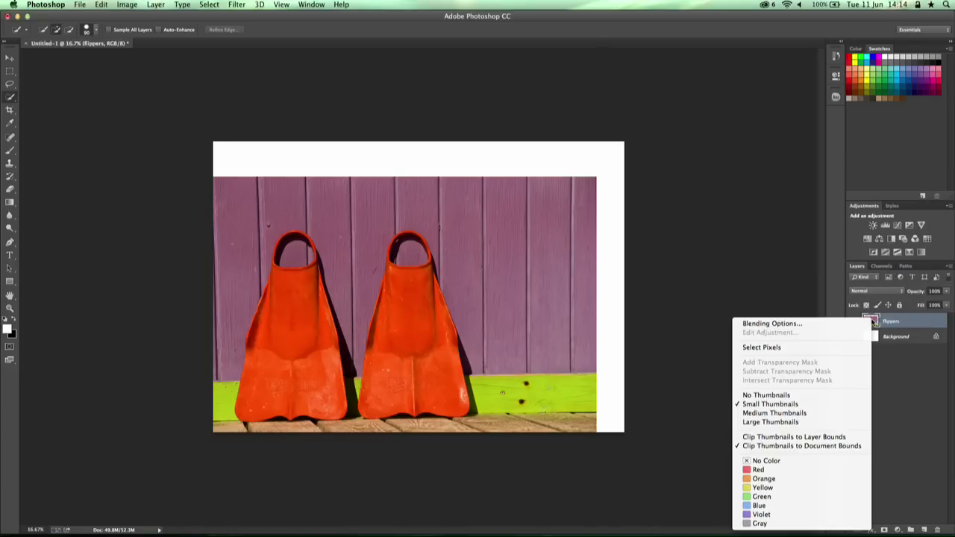
click(889, 323)
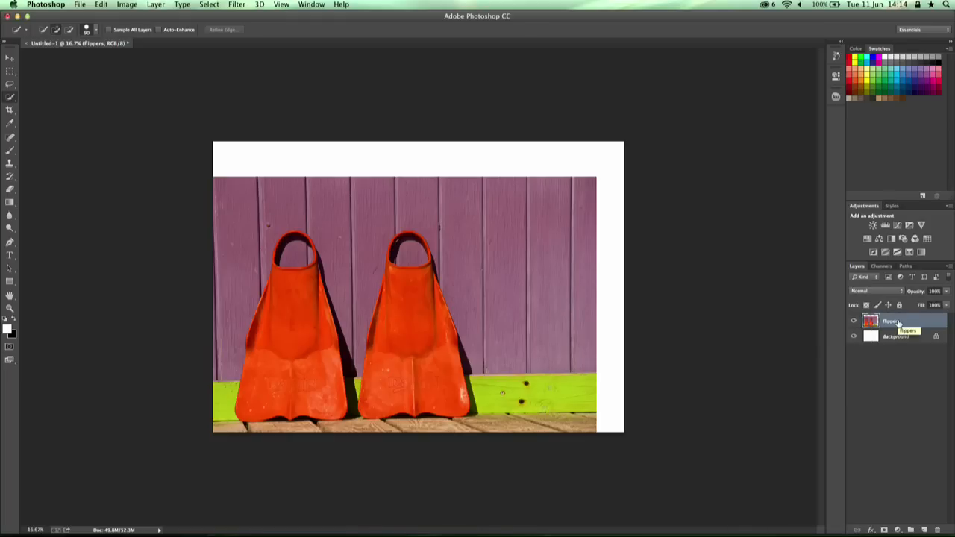
super+click(869, 321)
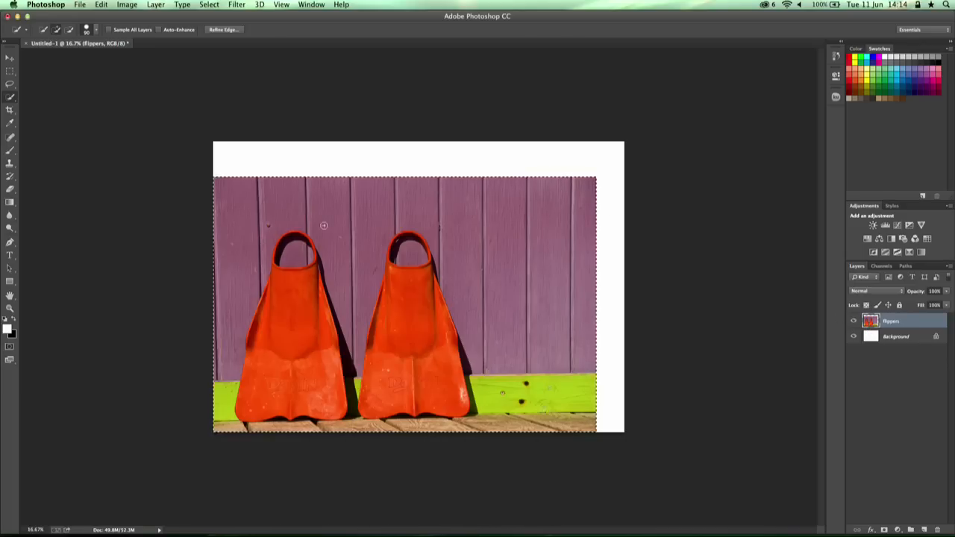
click(103, 4)
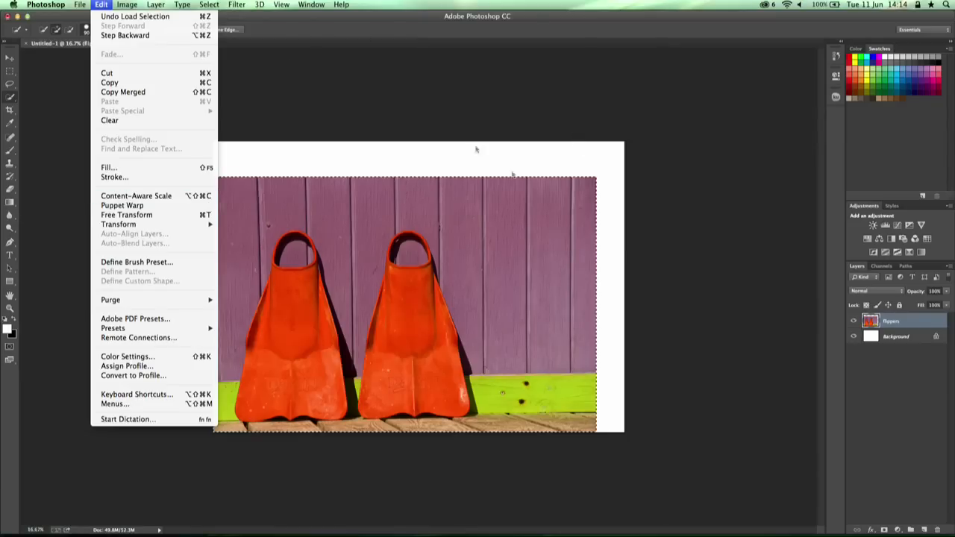
click(149, 196)
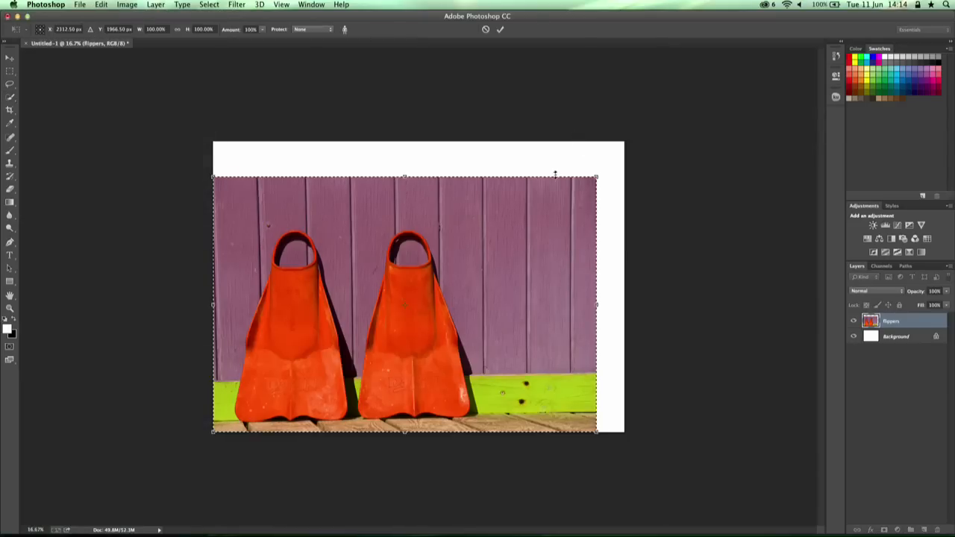
drag(595, 177, 625, 141)
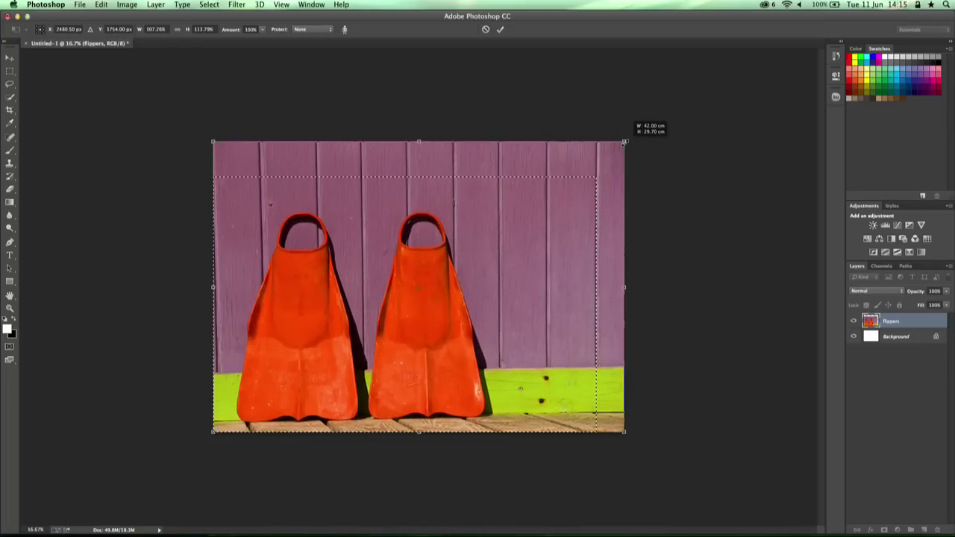
click(486, 29)
click(10, 58)
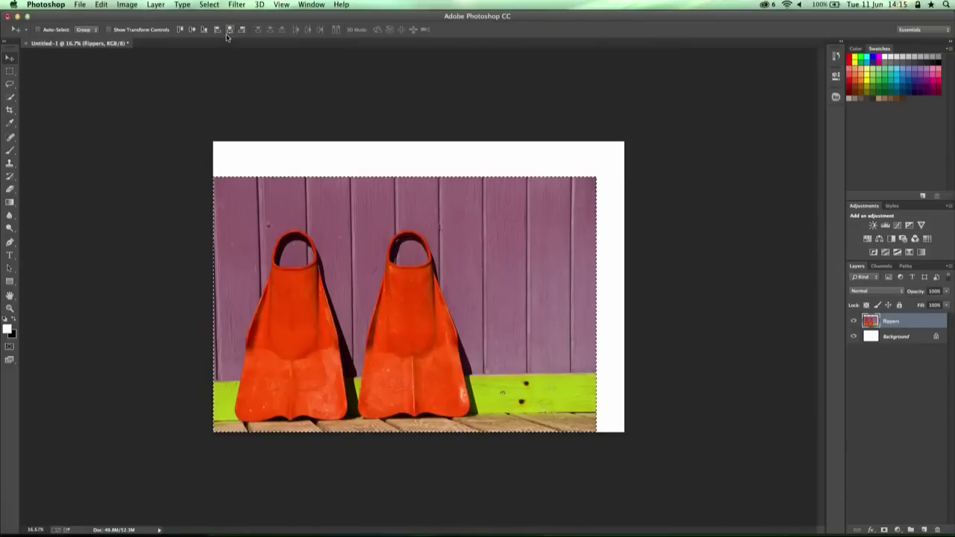
key(super+d)
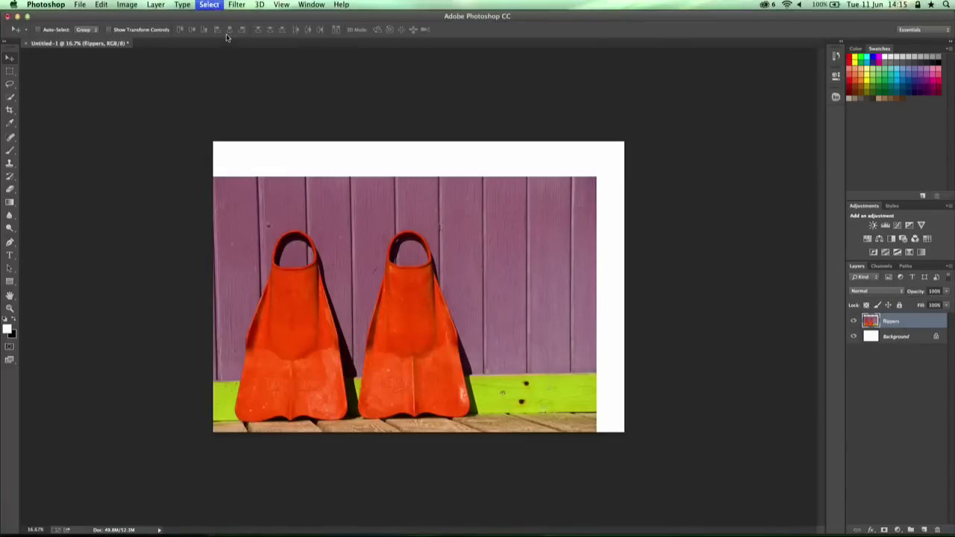
Quick-select both flippers including their straps and save the selection as flippers.
click(11, 97)
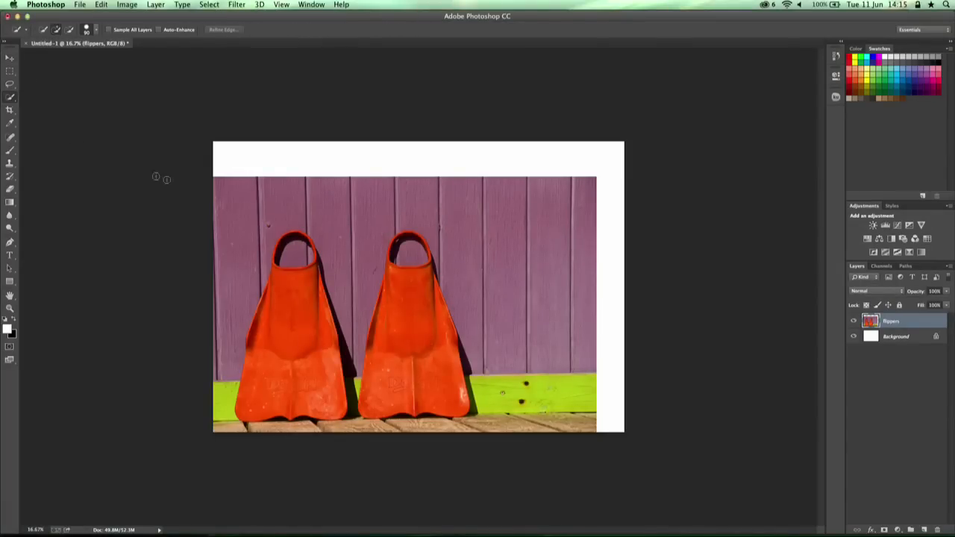
drag(294, 310, 294, 312)
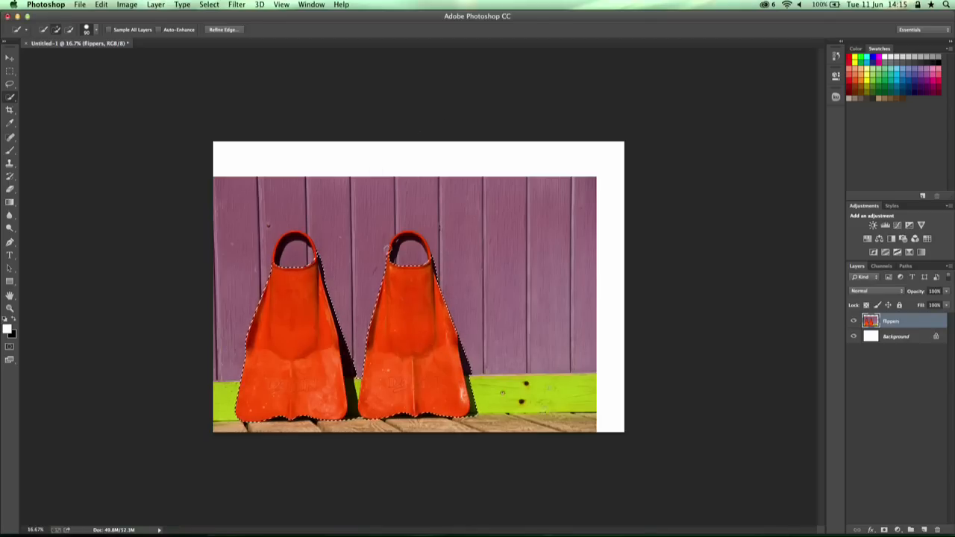
click(296, 236)
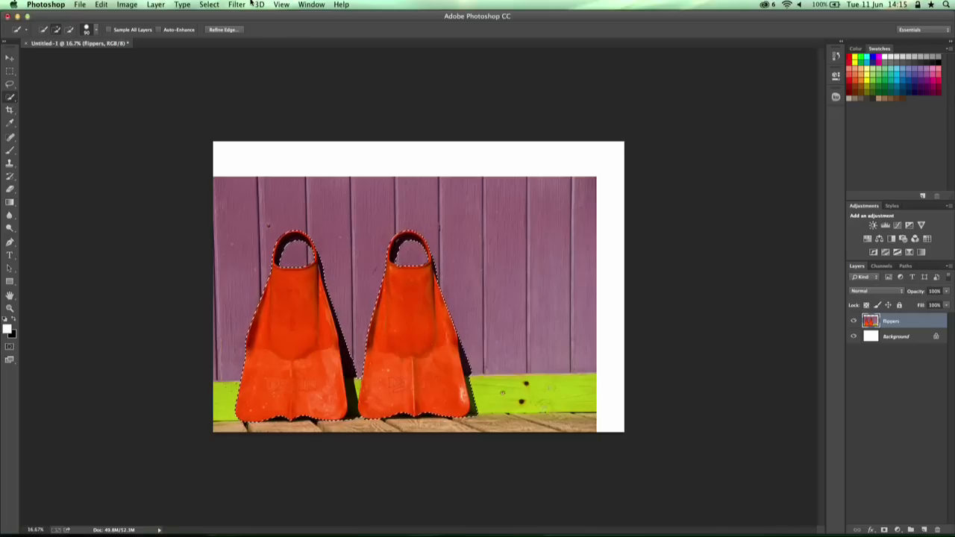
click(211, 6)
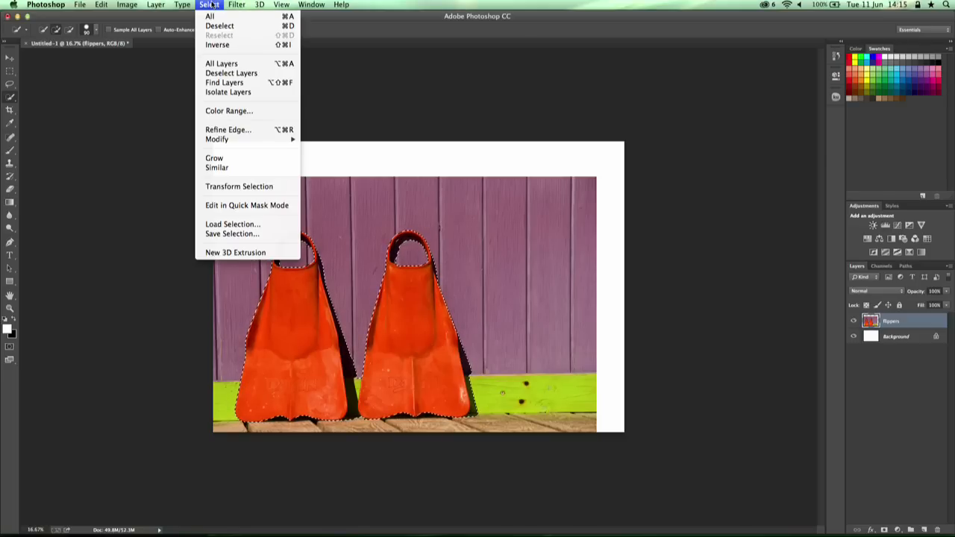
click(233, 234)
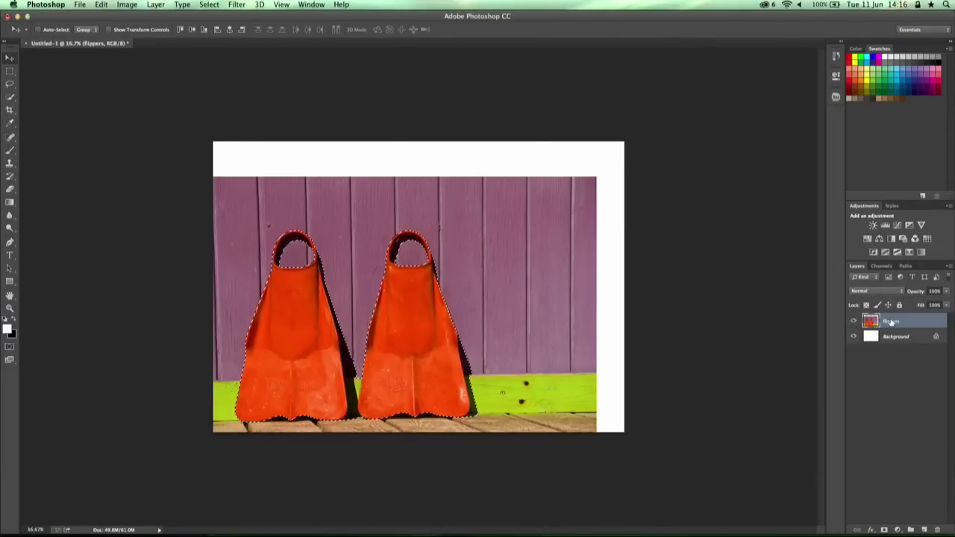
Select the flippers layer's pixels and stretch them to the full canvas with Content-Aware Scale, protecting the flippers selection.
super+click(870, 322)
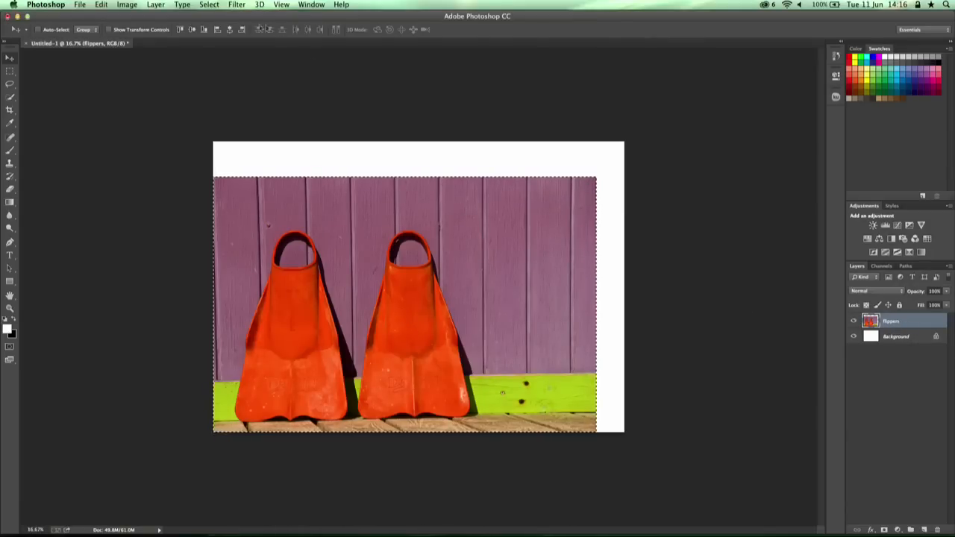
click(105, 5)
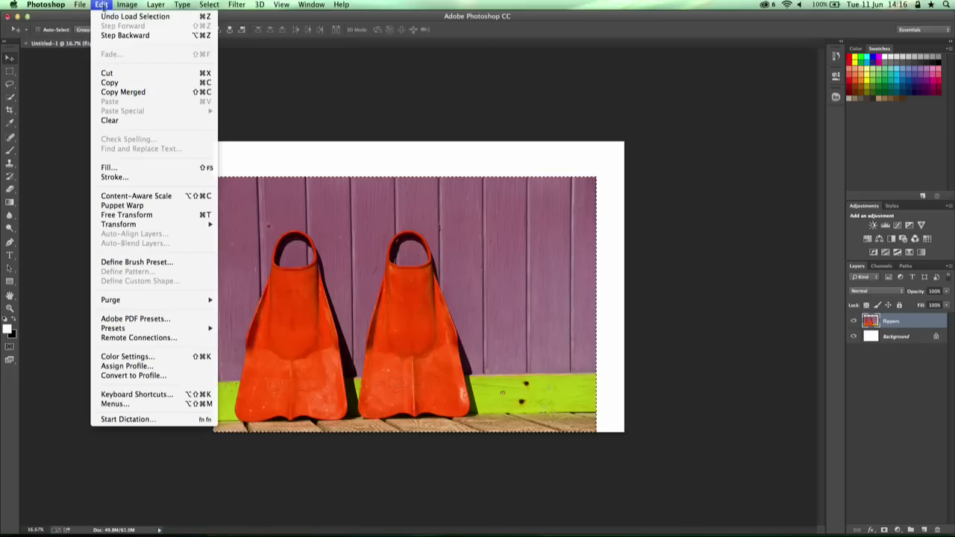
click(183, 196)
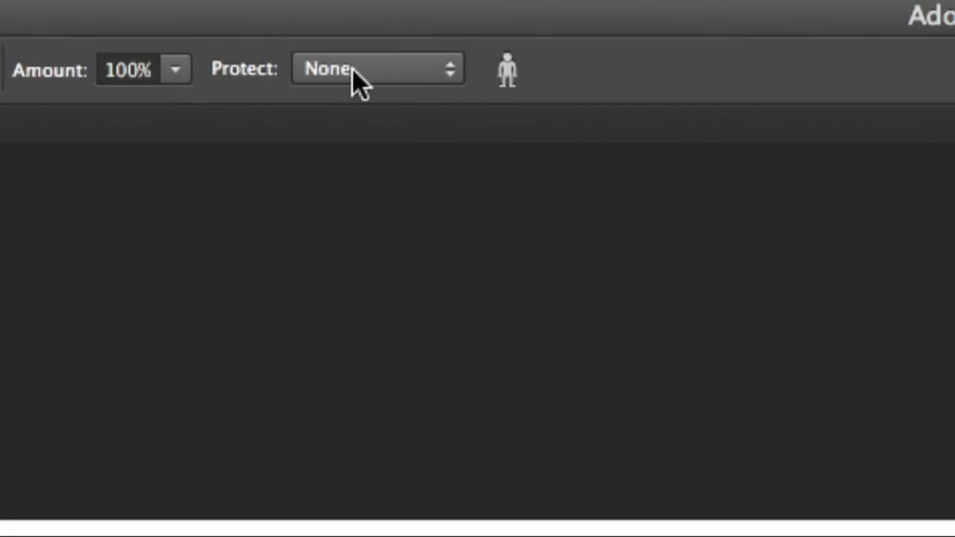
click(325, 77)
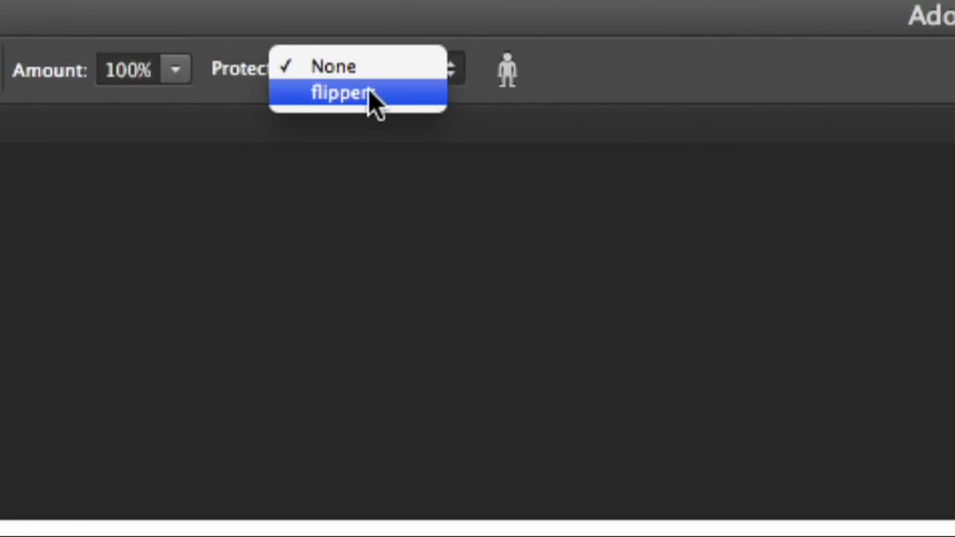
click(411, 93)
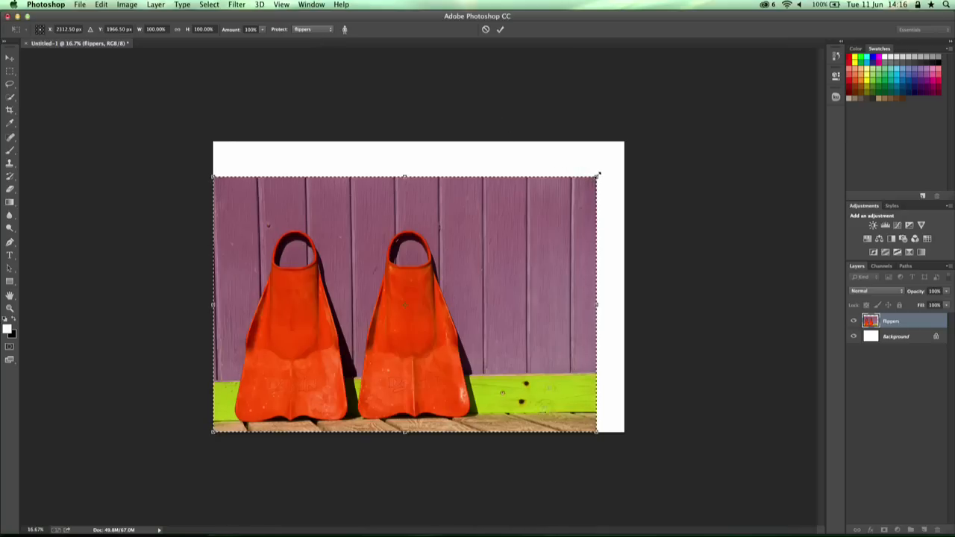
drag(598, 175, 624, 140)
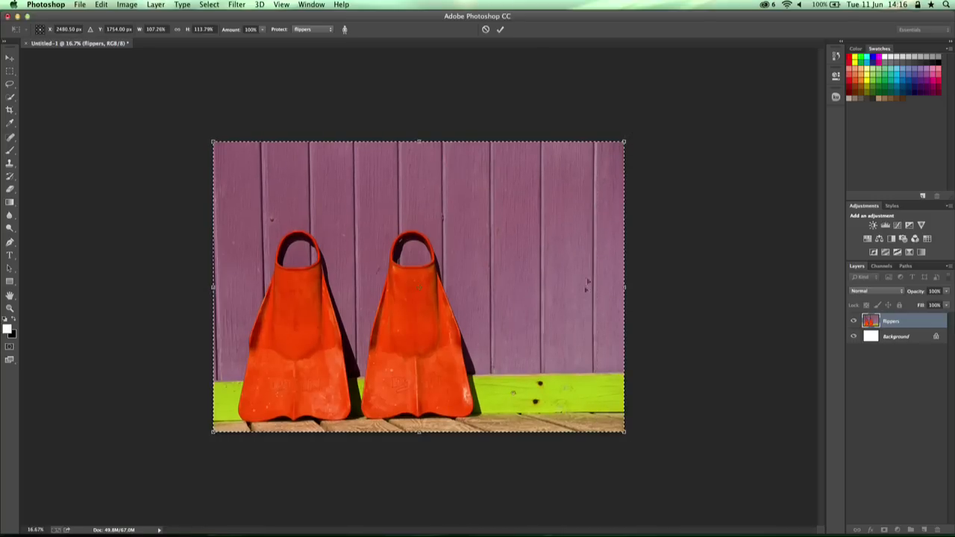
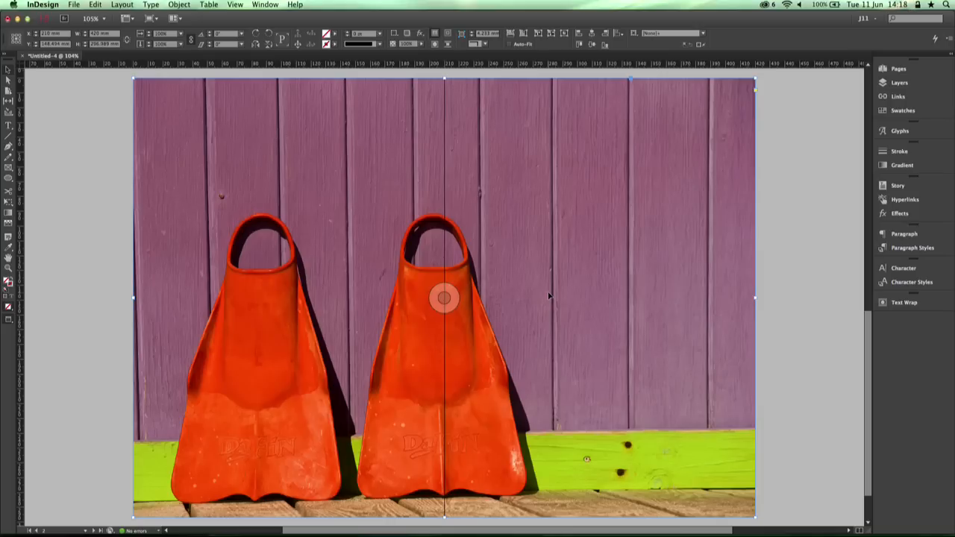
Open the flippers photo placed on the InDesign spread in Photoshop using Edit Original.
right_click(557, 222)
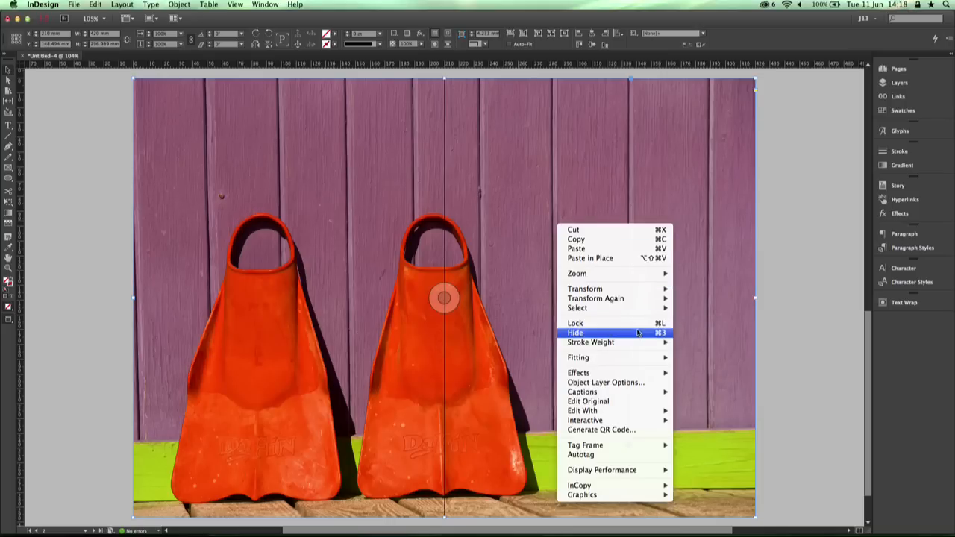
click(628, 402)
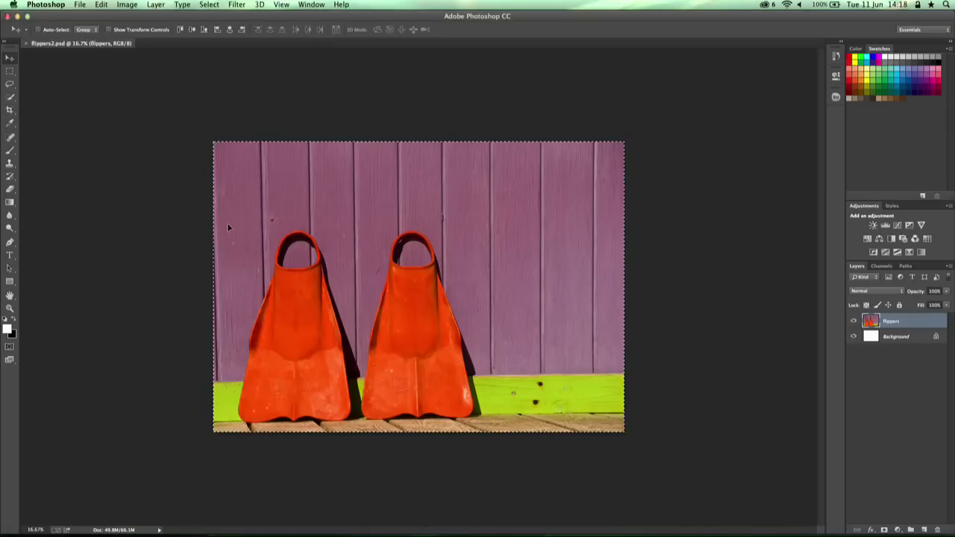
Load the saved flippers channel as a new selection and shift its outline into alignment with the stretched flippers.
click(209, 5)
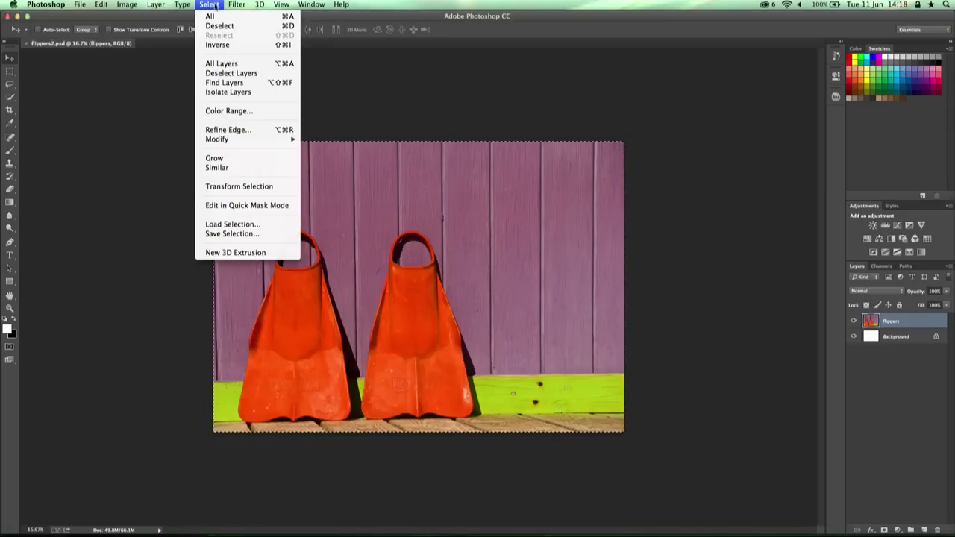
click(239, 224)
click(326, 191)
click(328, 206)
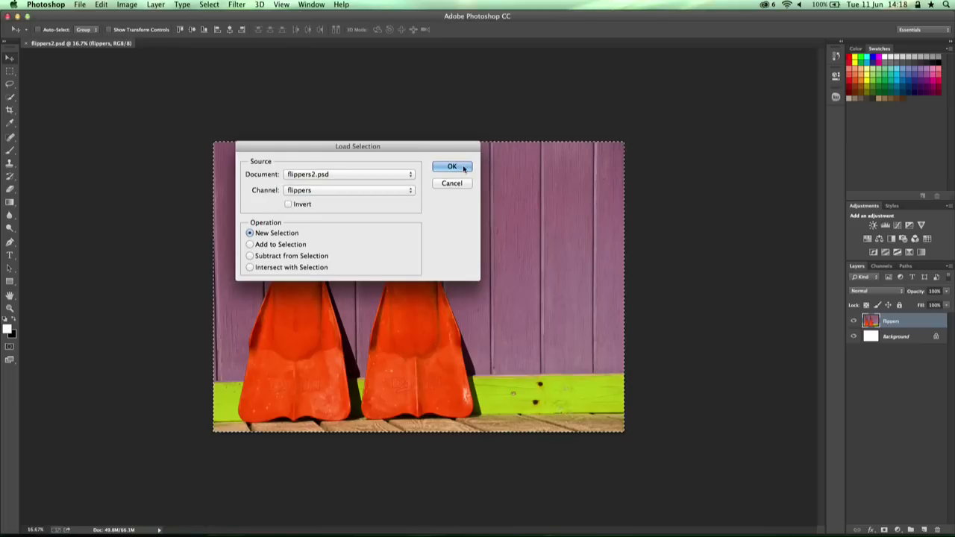
click(462, 168)
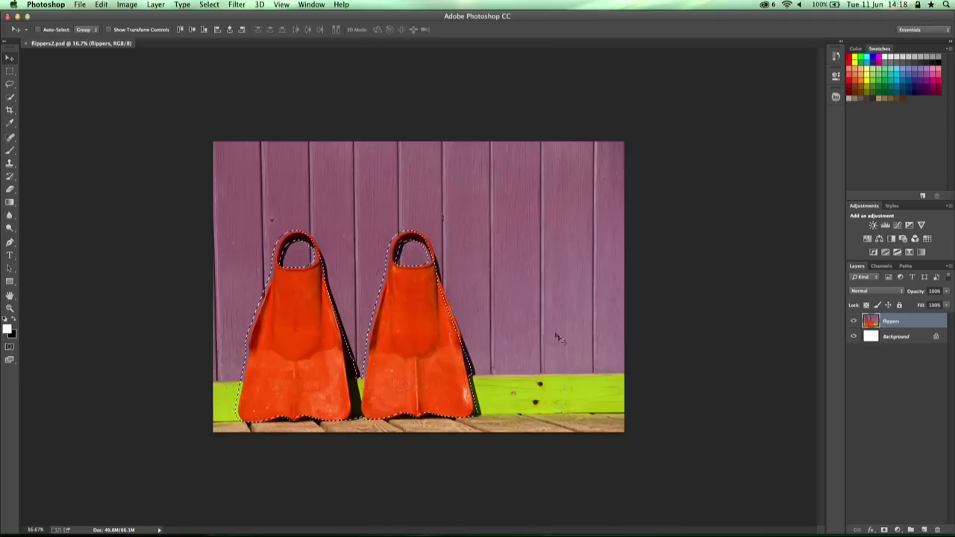
click(10, 70)
drag(323, 337, 325, 335)
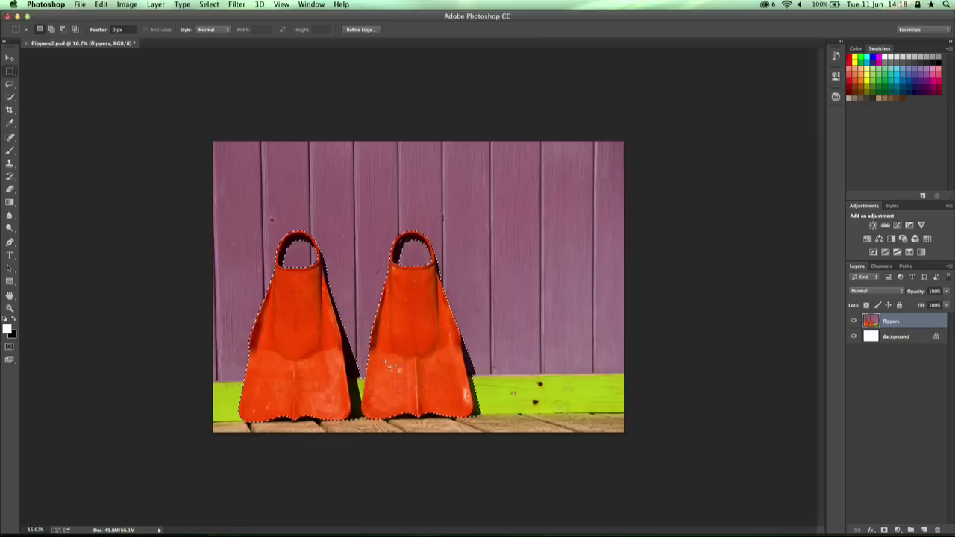
Save the realigned selection to the existing flippers channel using the Replace Channel operation.
click(244, 4)
mouse_move(209, 4)
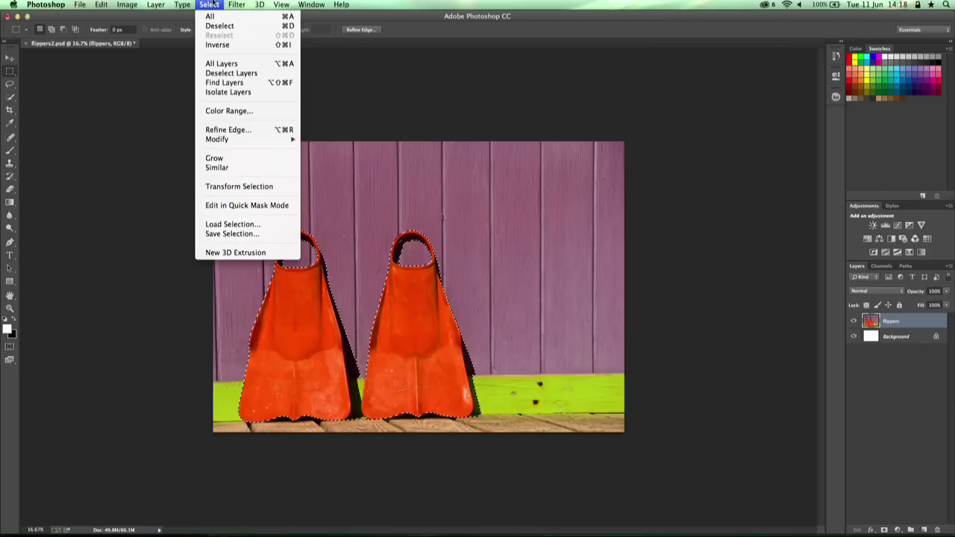
click(233, 234)
click(334, 189)
click(339, 184)
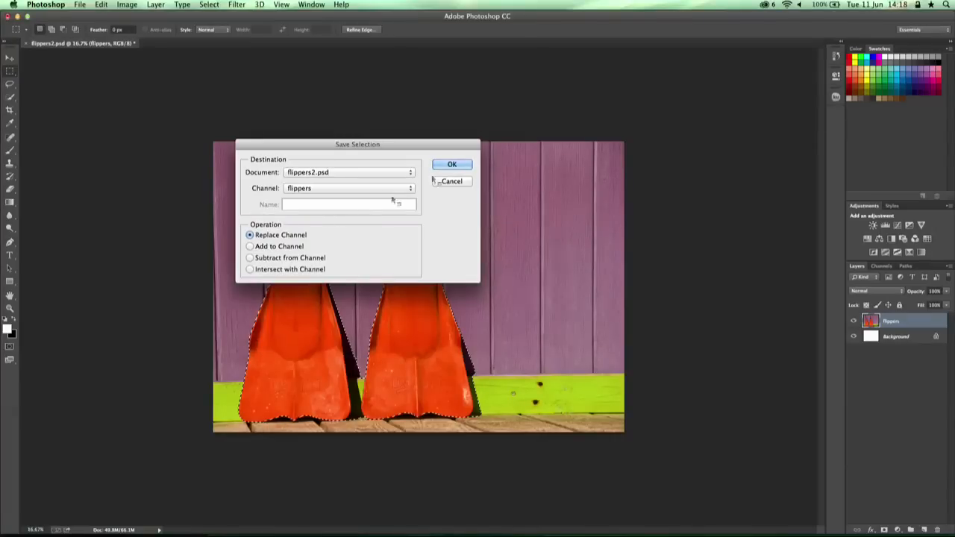
click(762, 35)
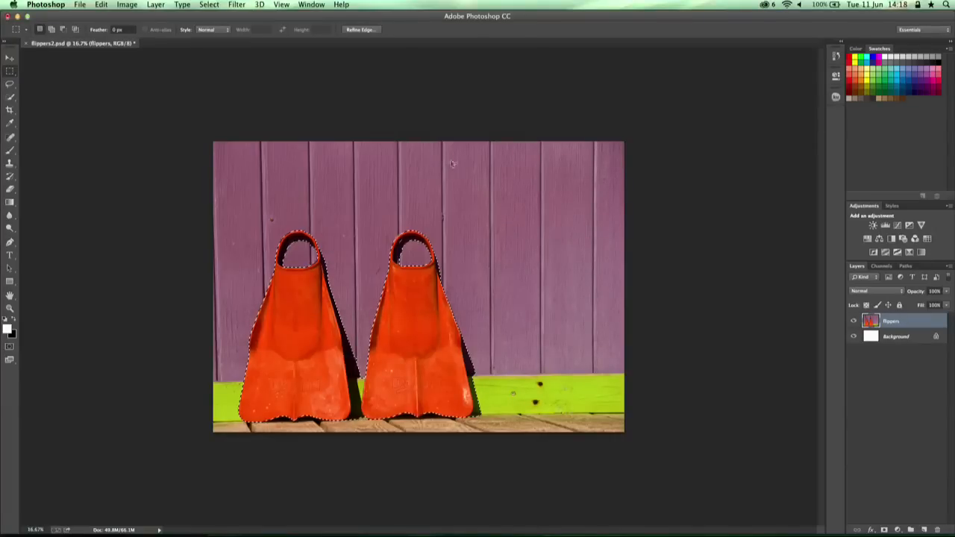
Save flippers2.psd, switch back to InDesign and deselect the placed photo on the spread.
click(79, 4)
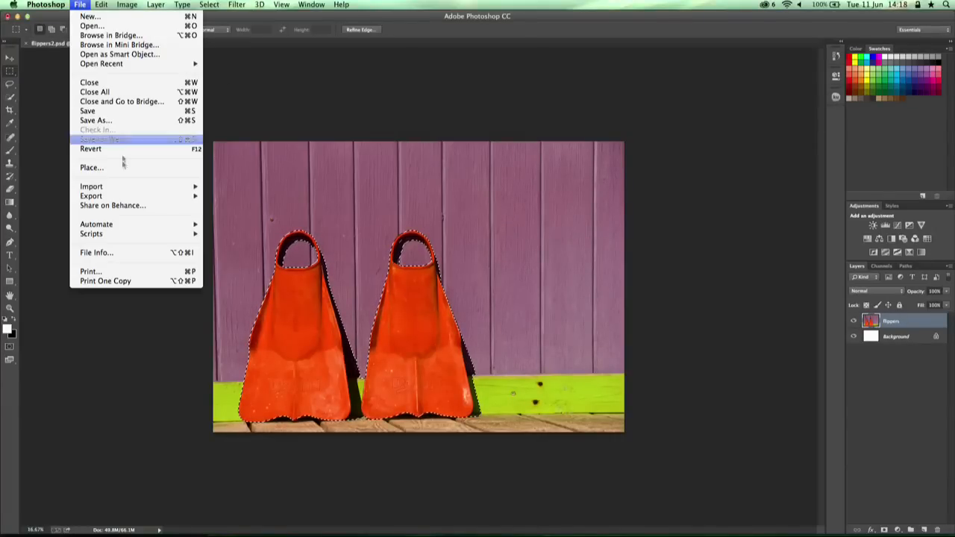
click(121, 112)
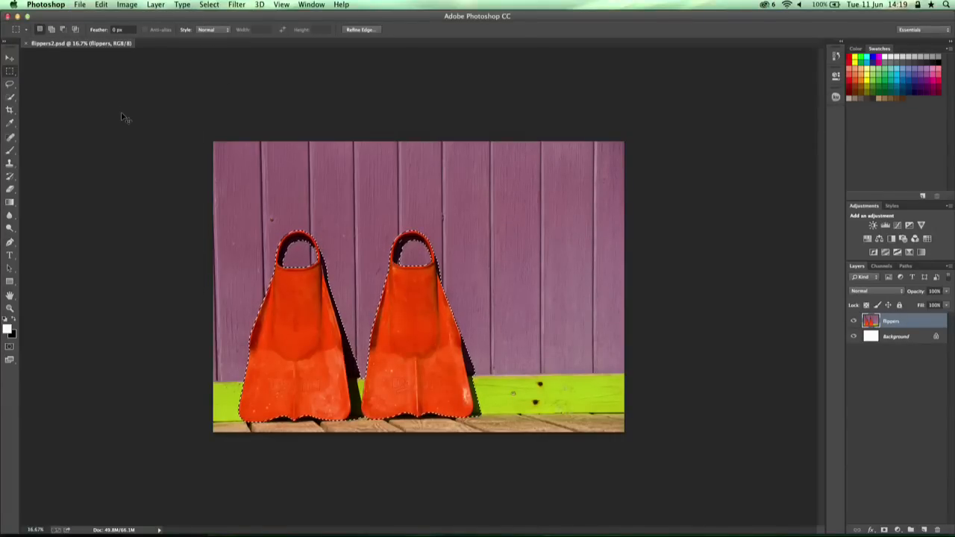
key(super+Tab)
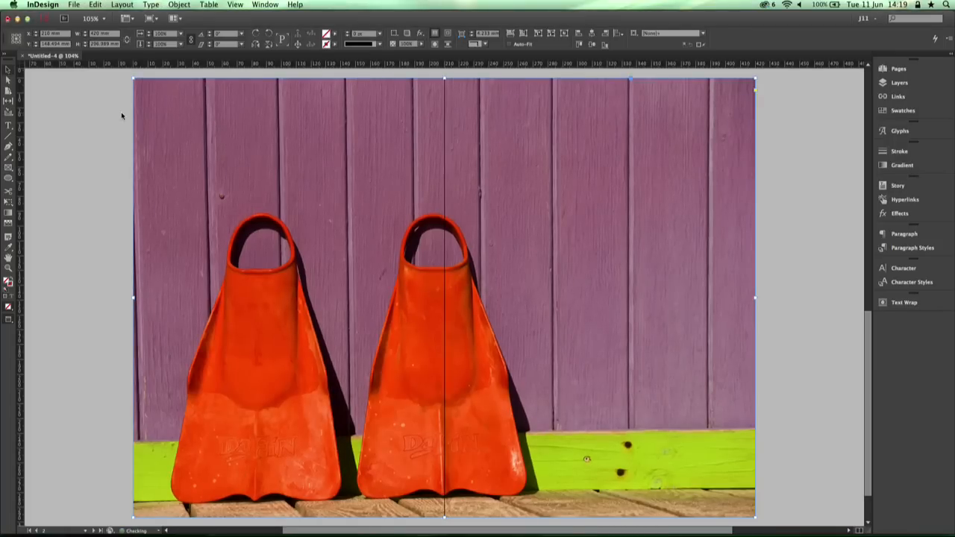
click(100, 113)
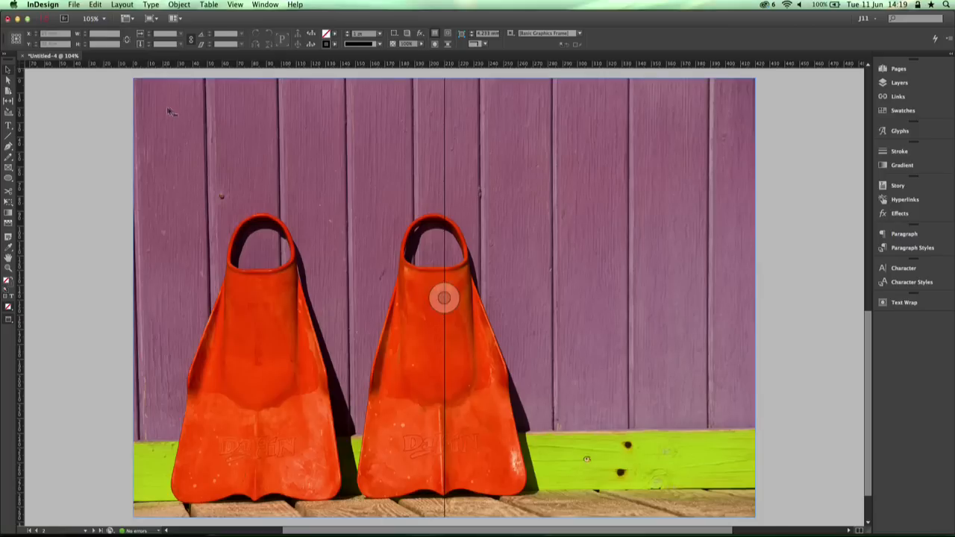
Show the layout guides and draw a text frame about 395 by 222 mm across the spread, starting at the upper margins.
key(t)
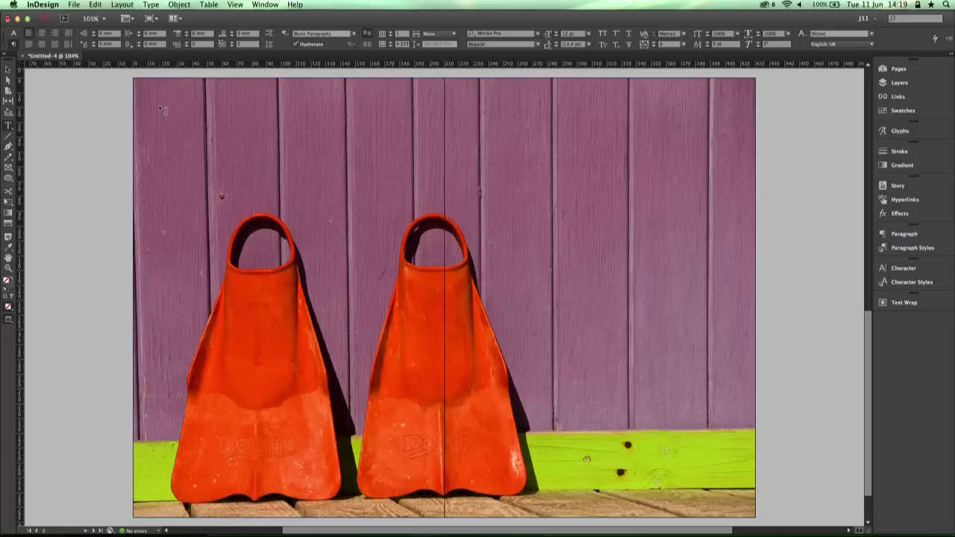
key(w)
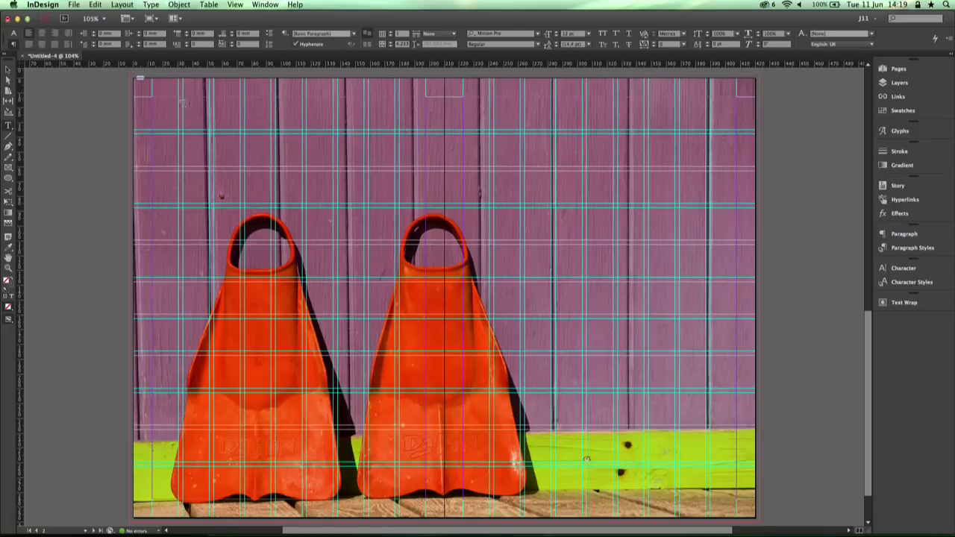
drag(153, 102, 258, 140)
drag(377, 171, 739, 429)
Set the text font to Helvetica Regular at 14 pt.
click(934, 281)
click(933, 269)
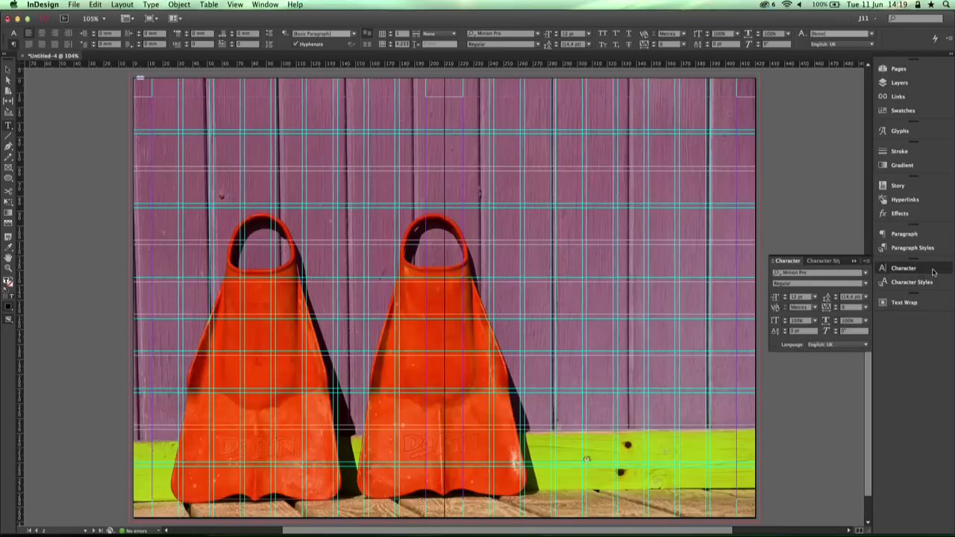
click(824, 273)
text(he)
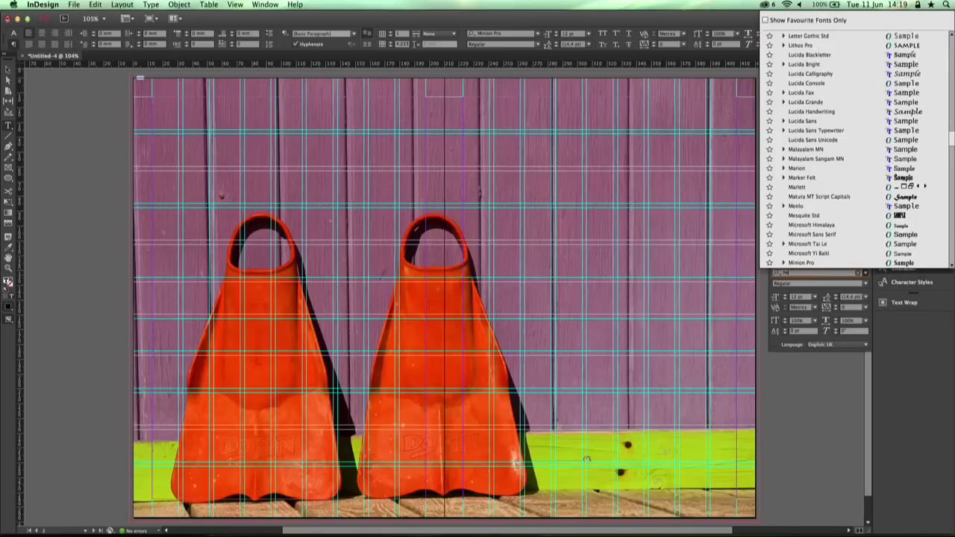
text(l)
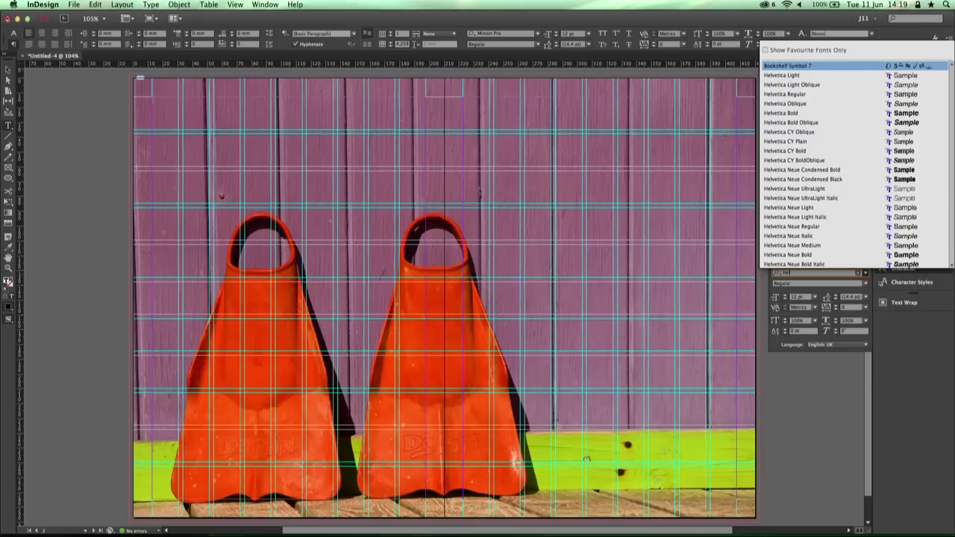
key(Down)
key(Down)
key(Down)
key(Return)
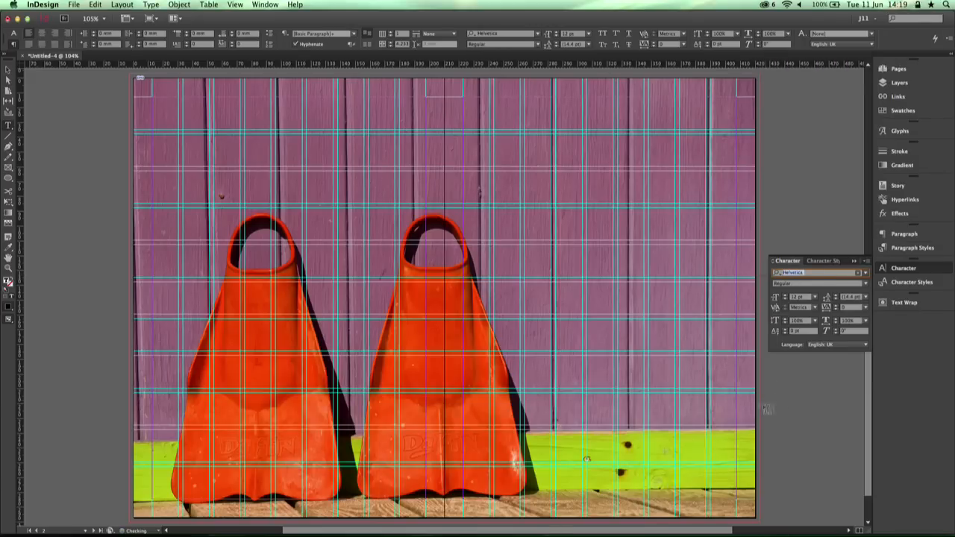
click(814, 297)
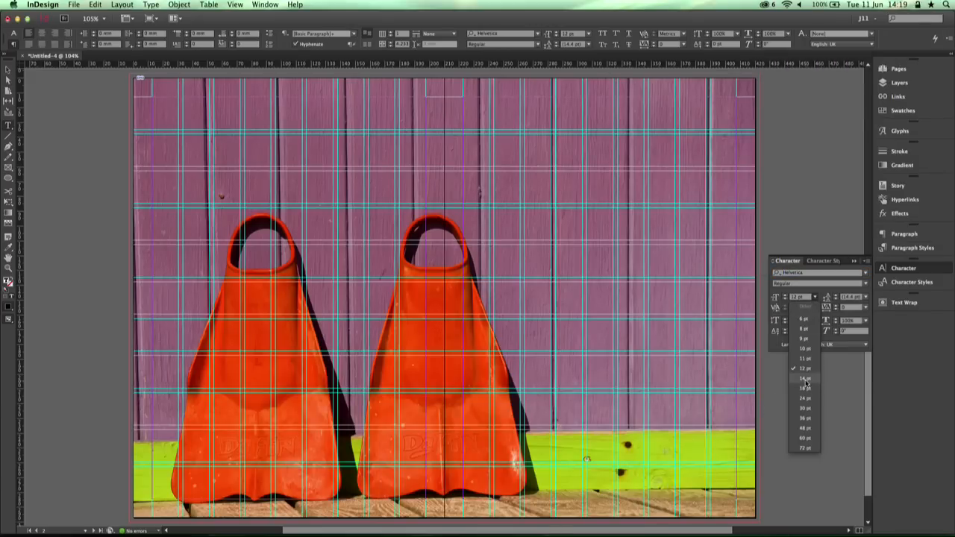
click(805, 378)
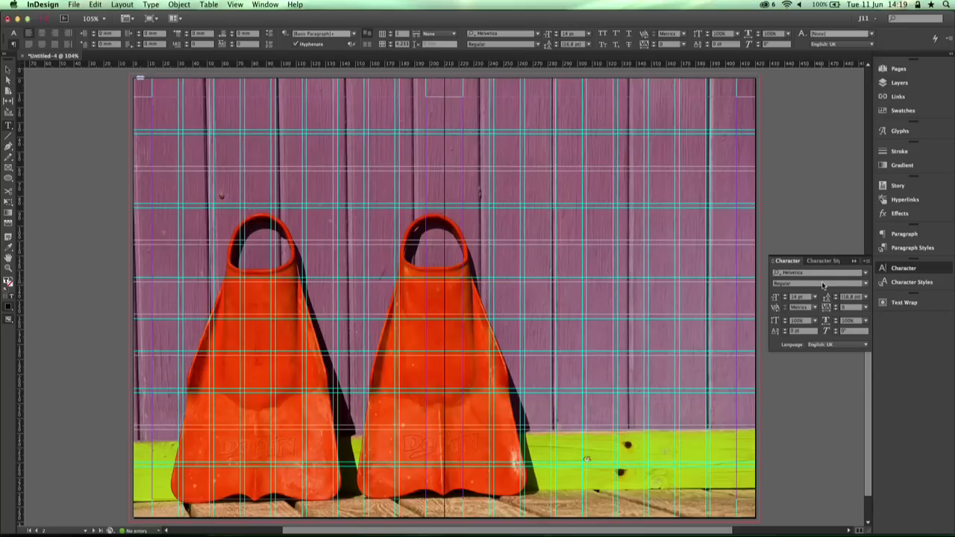
click(853, 261)
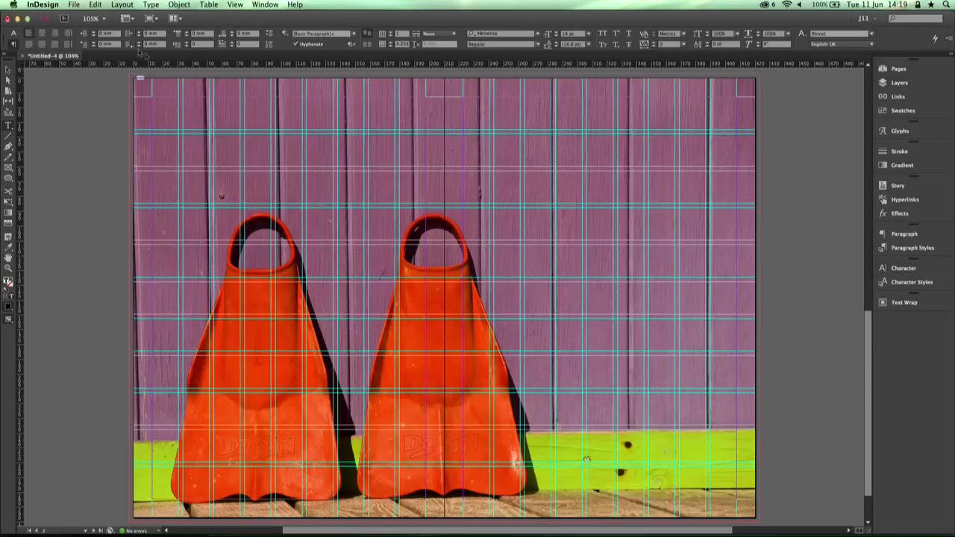
Divide the text frame into 4 columns with a 7 mm gutter through Text Frame Options.
click(7, 72)
right_click(232, 159)
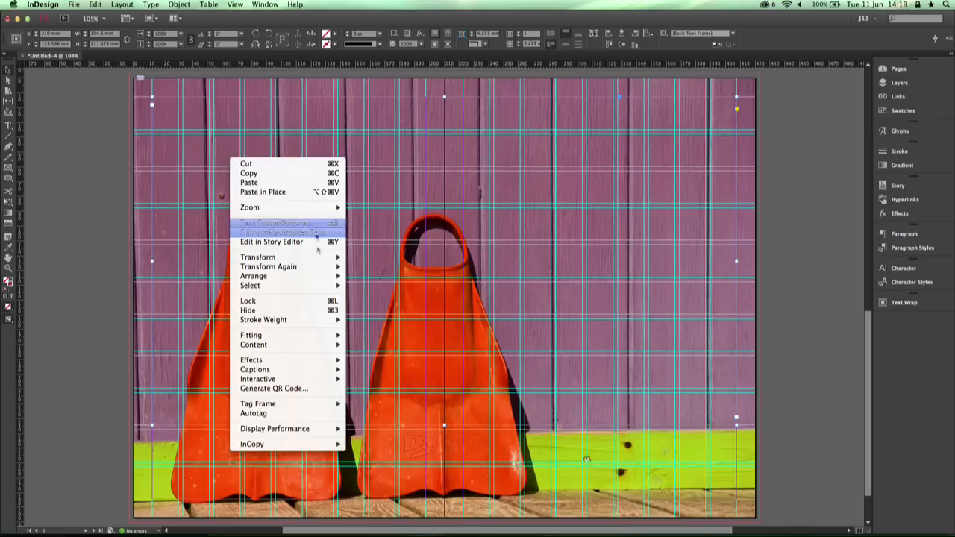
click(300, 223)
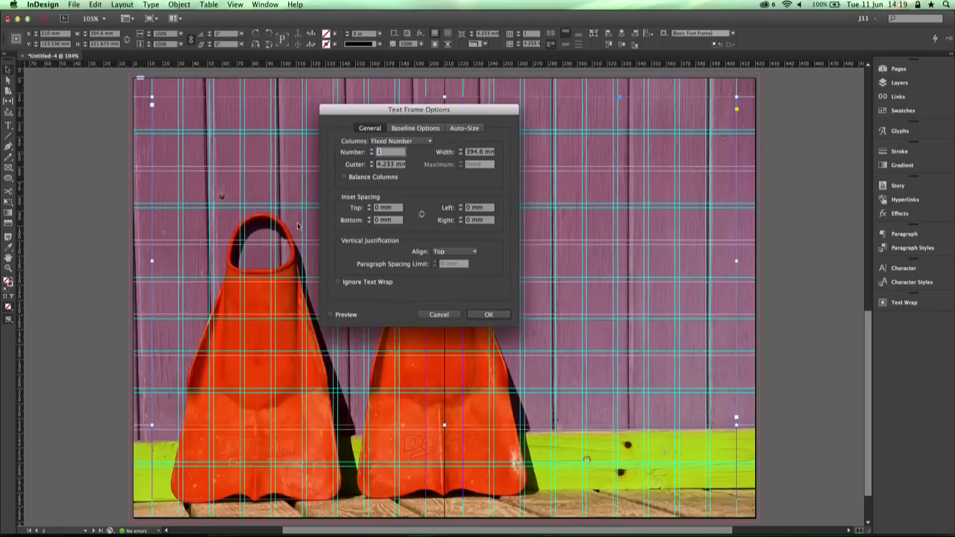
click(371, 150)
click(370, 150)
click(371, 150)
click(386, 165)
text(5m)
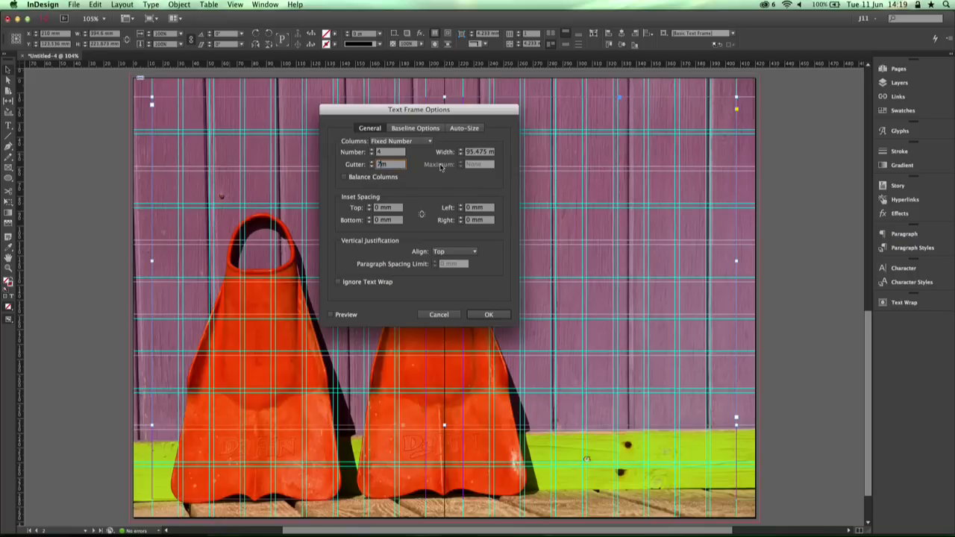
key(Tab)
click(445, 234)
text(5)
key(Tab)
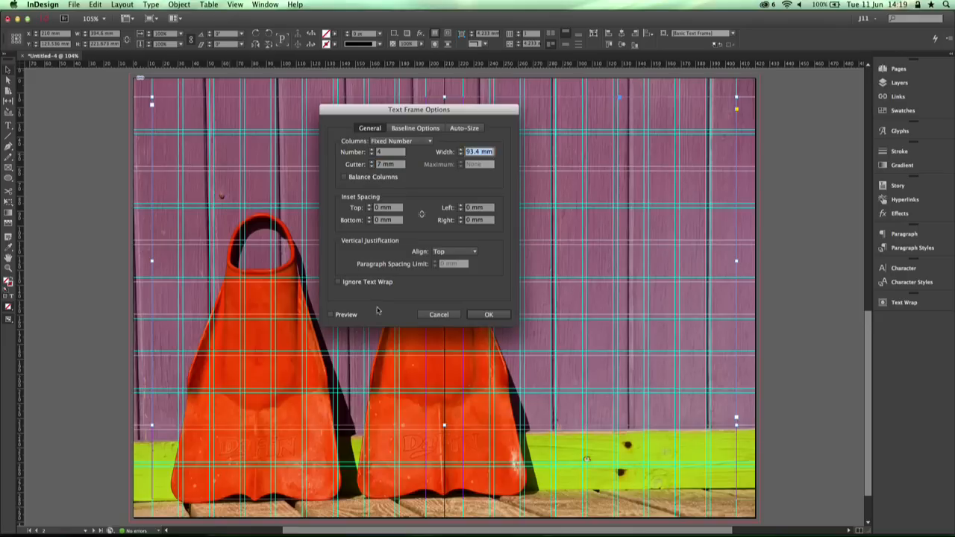
click(355, 318)
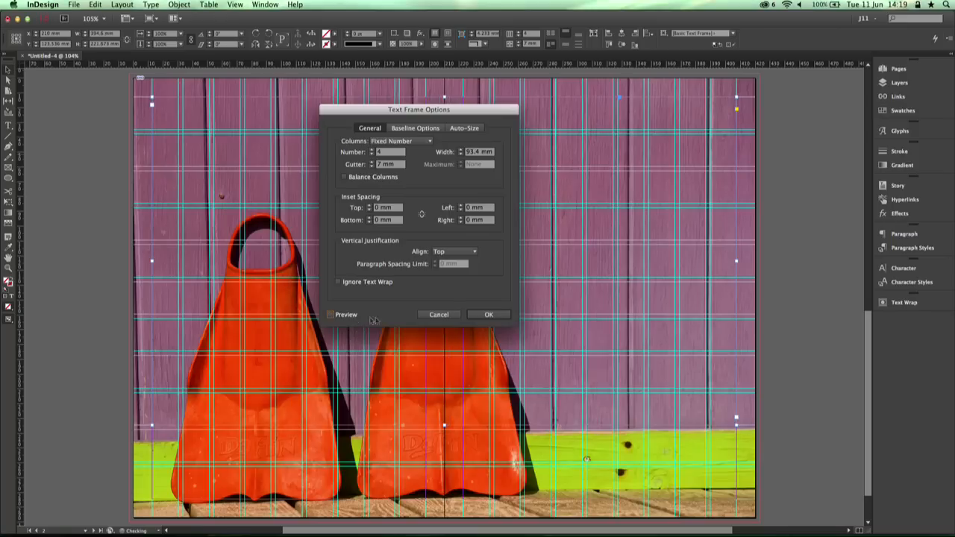
click(504, 317)
Hide the guides in preview mode and fill the four-column frame with placeholder text.
key(w)
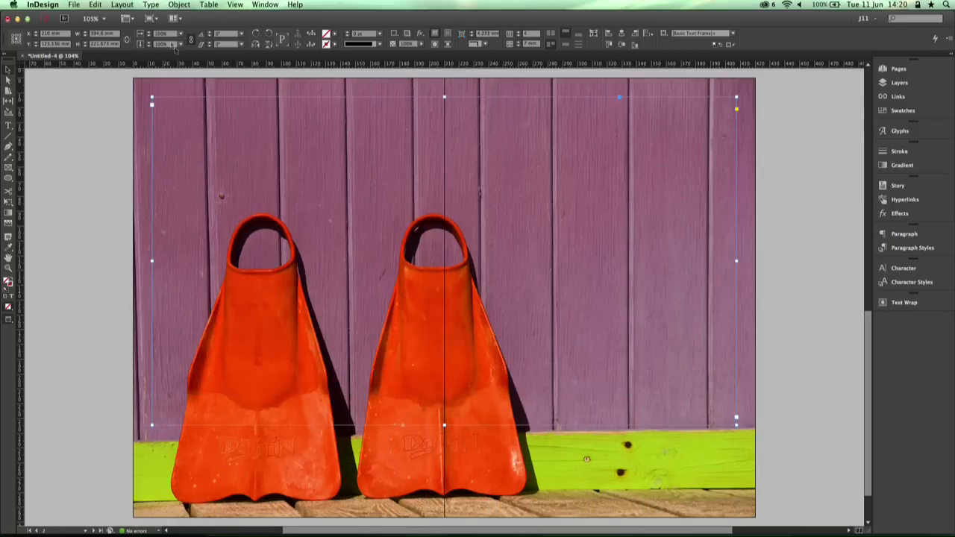
click(146, 5)
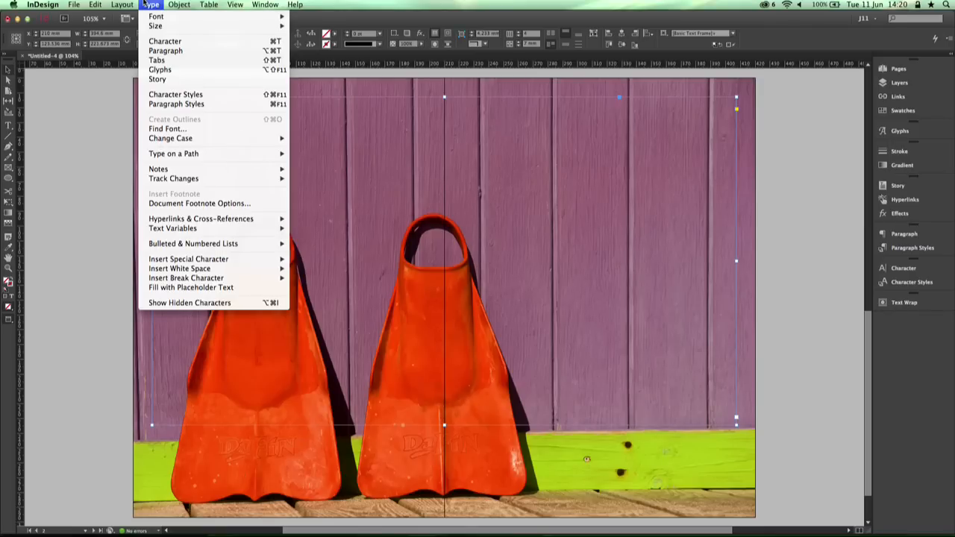
click(185, 288)
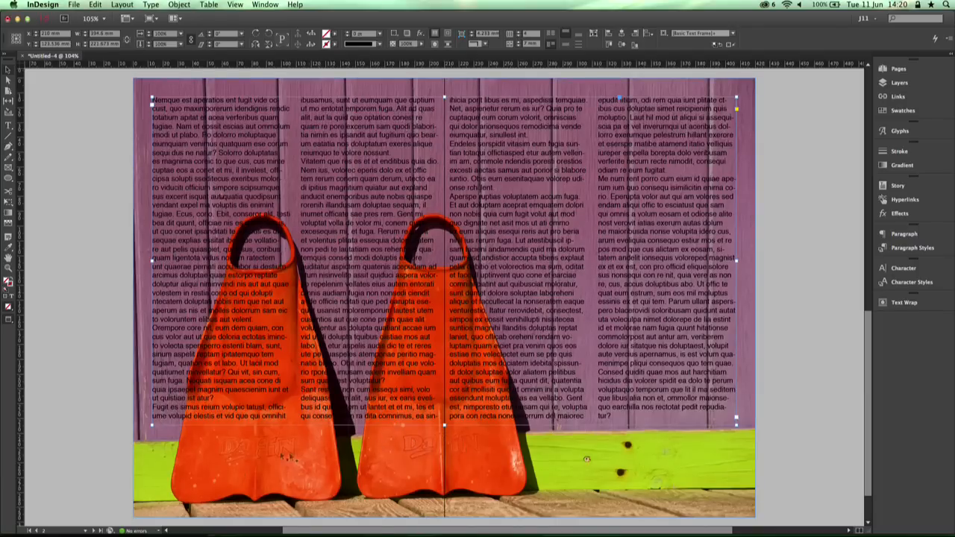
Select the flippers photo and set its text wrap to wrap around the object shape.
click(214, 451)
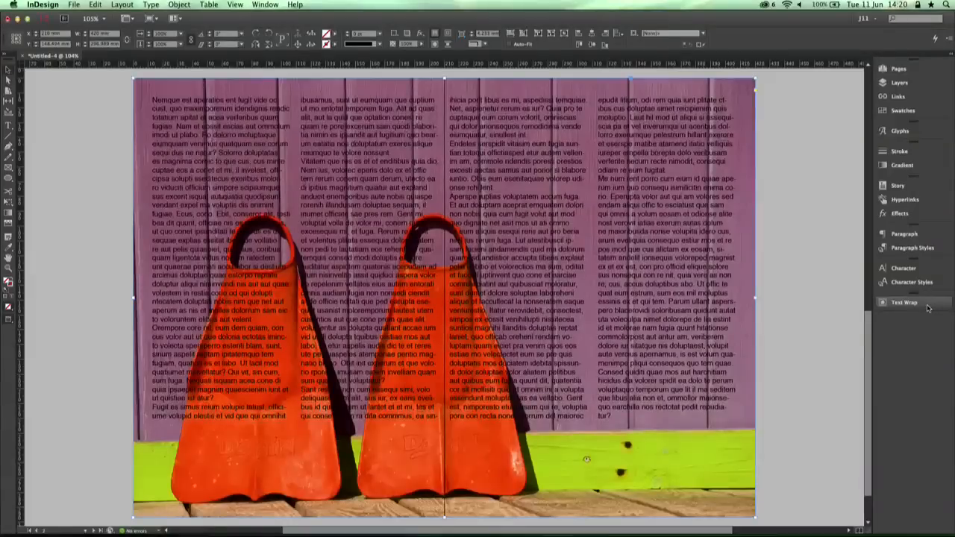
click(928, 307)
drag(794, 296, 705, 177)
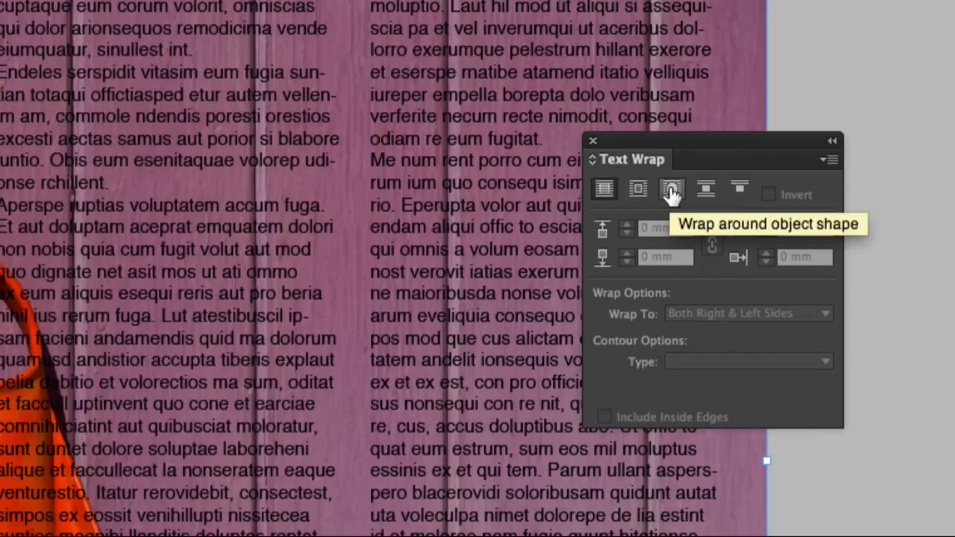
click(672, 191)
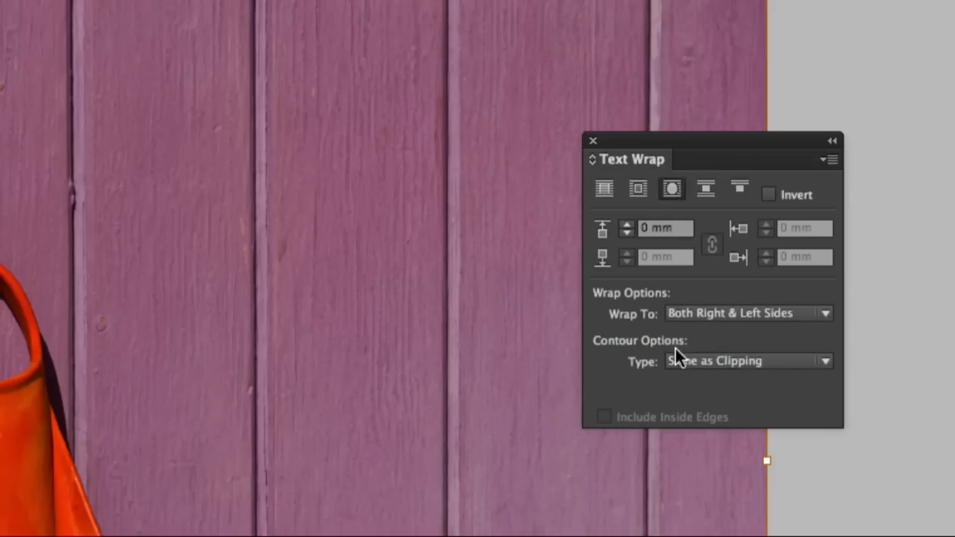
Set the wrap's contour type to Alpha Channel, using the flippers channel.
click(754, 358)
click(755, 353)
click(756, 357)
click(745, 430)
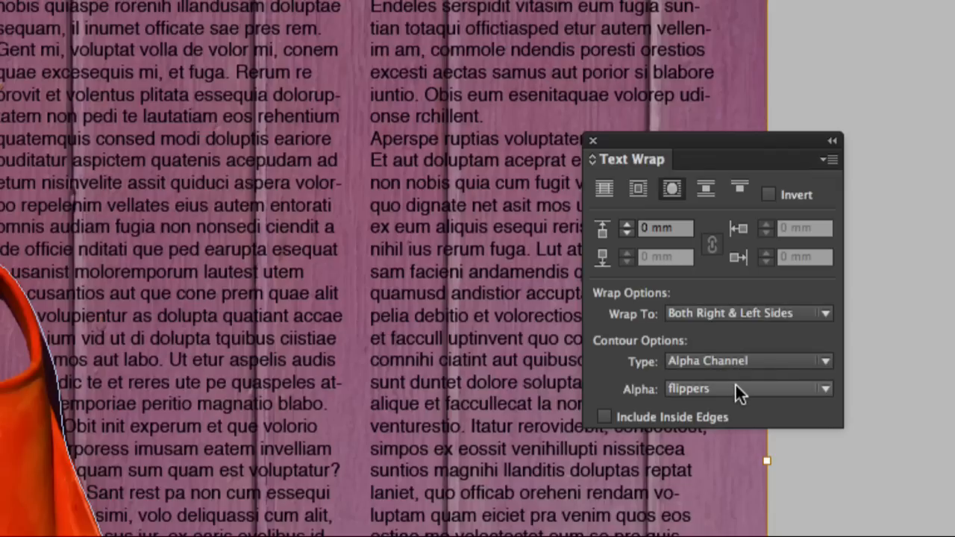
click(743, 387)
click(687, 389)
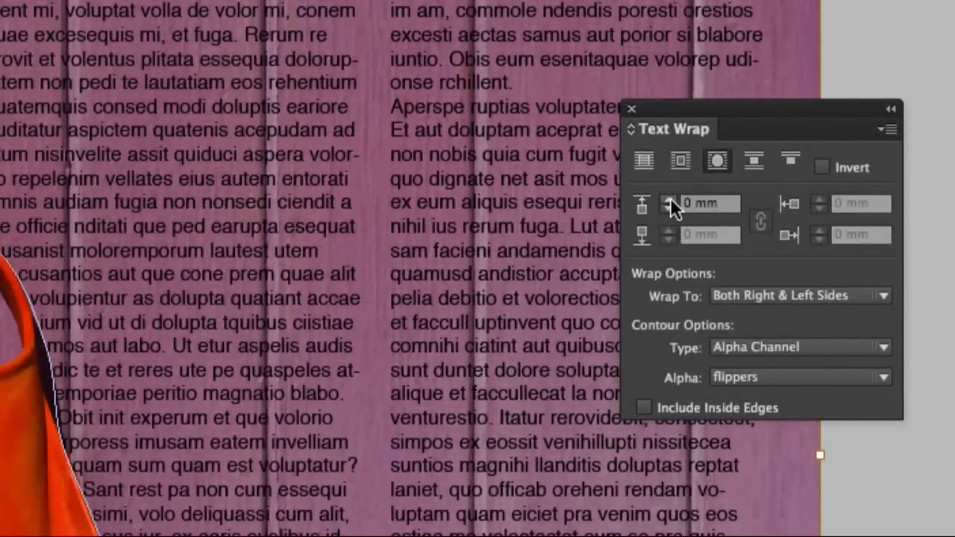
Increase the photo's text wrap offset to 6 mm and deselect the photo.
click(669, 200)
click(669, 199)
click(669, 199)
click(669, 199)
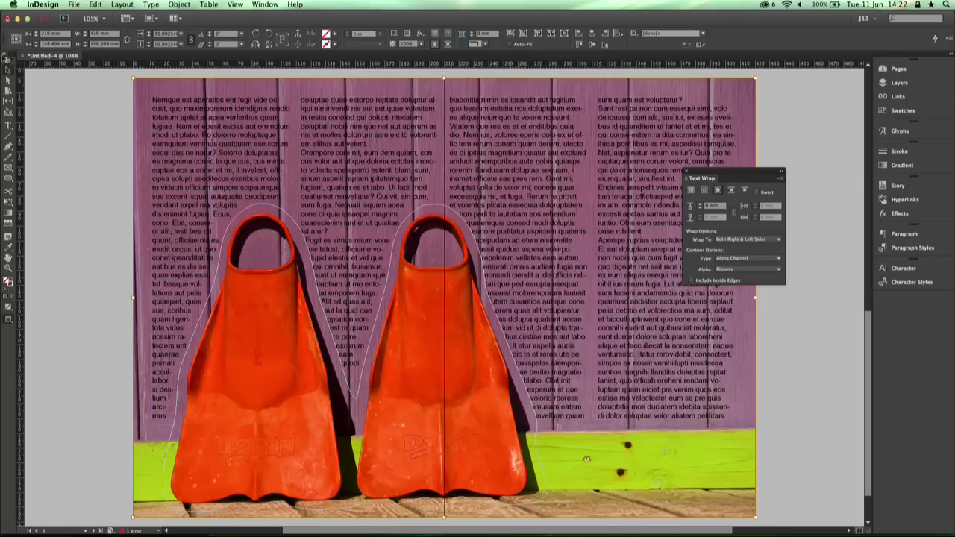
click(94, 142)
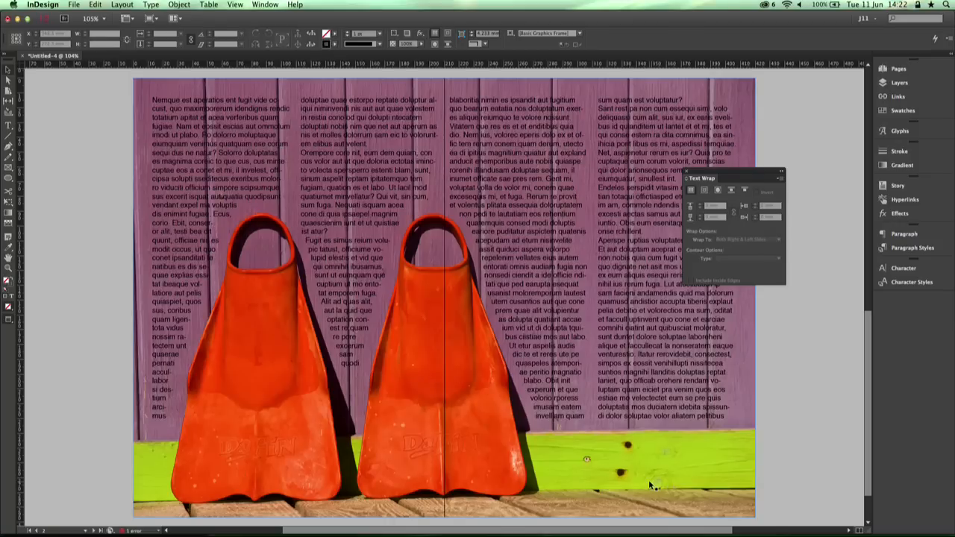
Lower the opacity of the flippers photo to fade it behind the text, and deselect it.
click(444, 299)
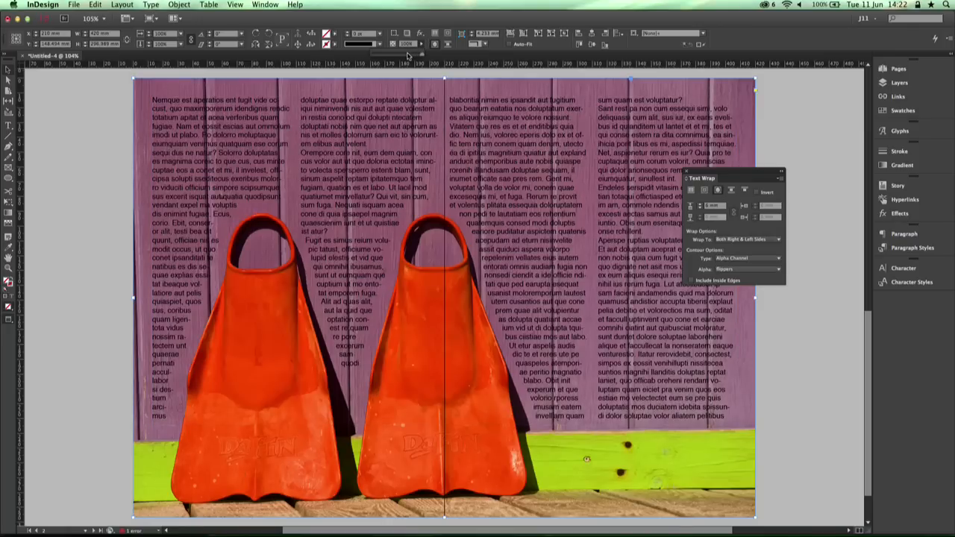
click(408, 56)
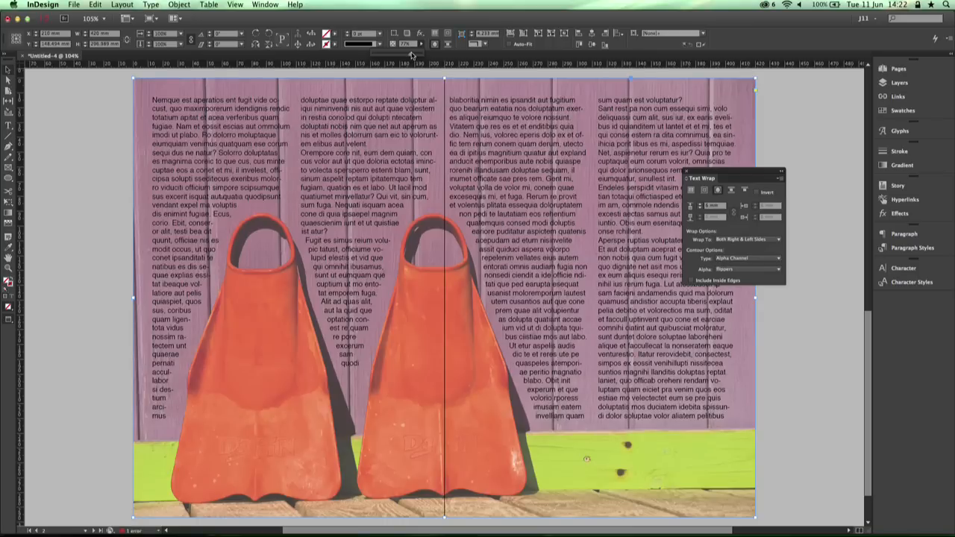
drag(412, 55, 411, 55)
click(544, 24)
click(781, 347)
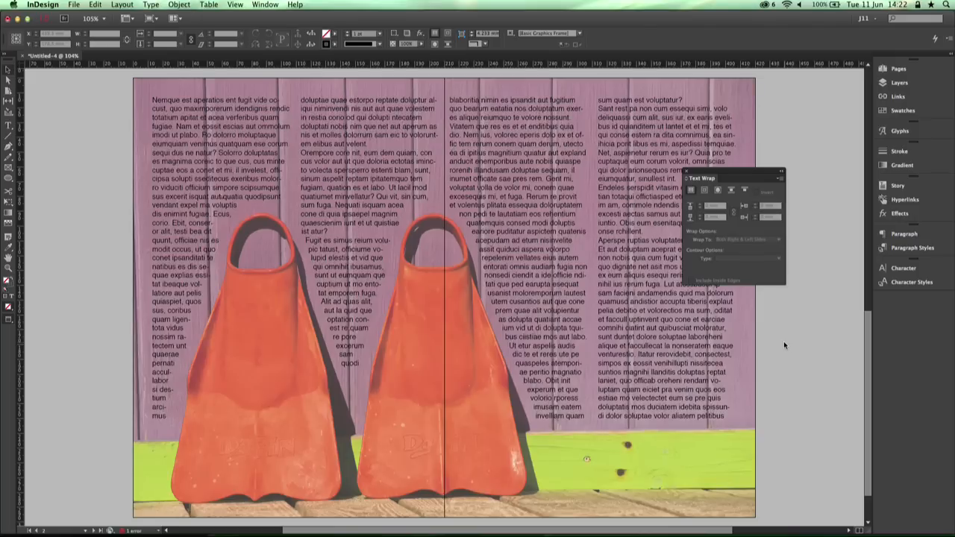
Go to page 4 and draw a 210 × 297 mm frame covering the whole blank page.
click(911, 70)
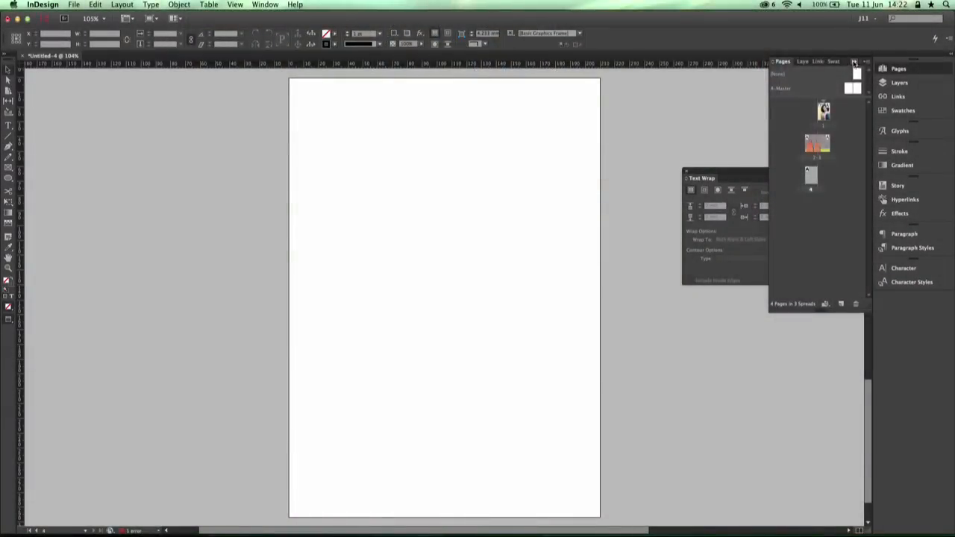
click(855, 63)
drag(732, 176, 747, 149)
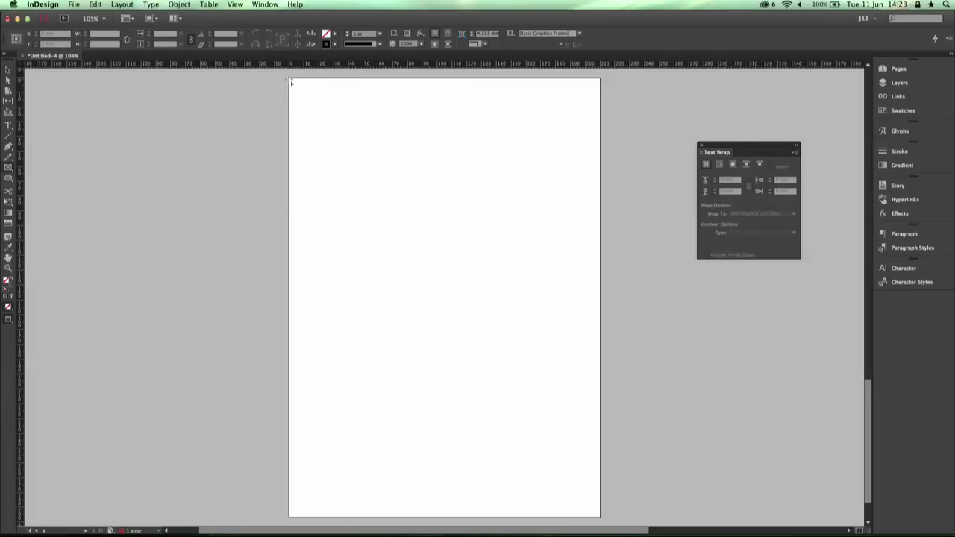
drag(289, 81, 598, 516)
Place pool.psd from the links folder into the page frame and fit it with Fill Frame Proportionally.
click(75, 4)
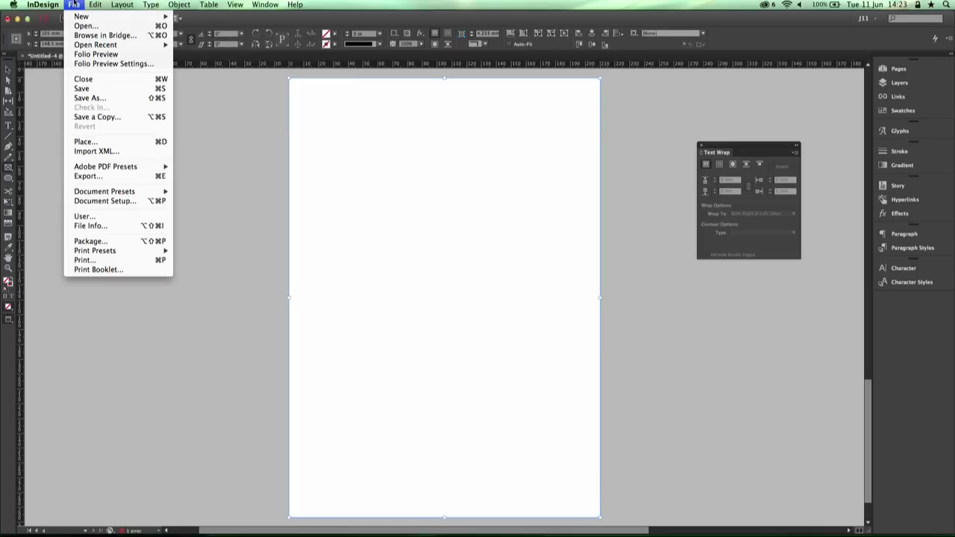
click(86, 141)
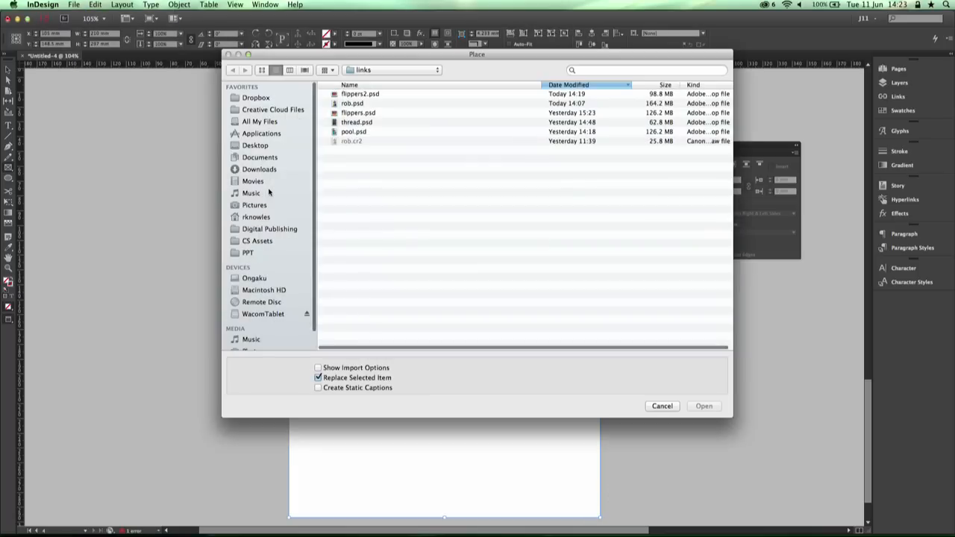
click(369, 132)
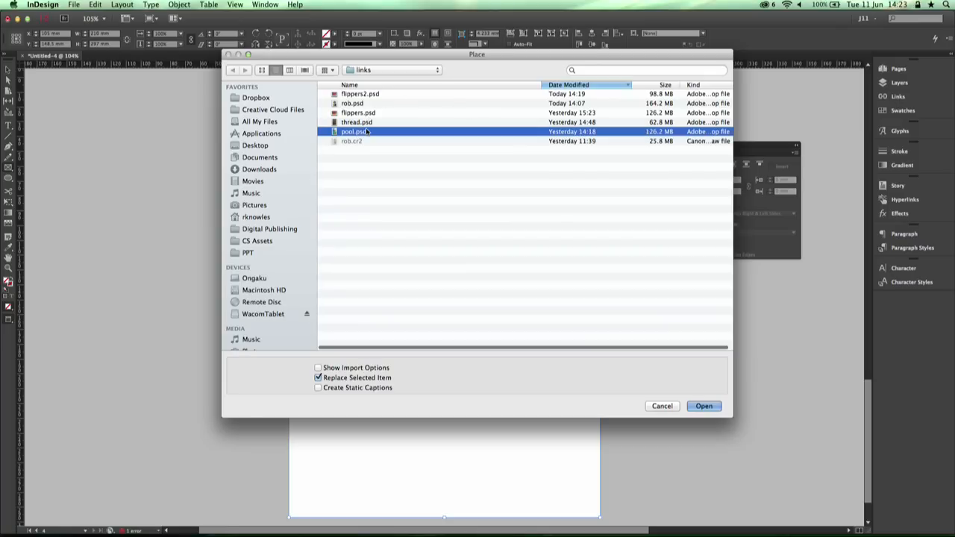
click(713, 408)
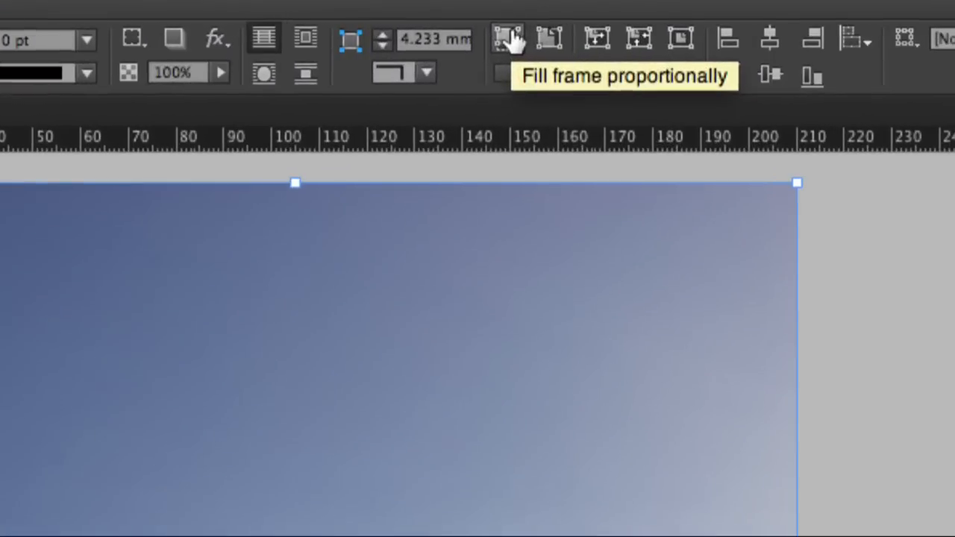
click(508, 39)
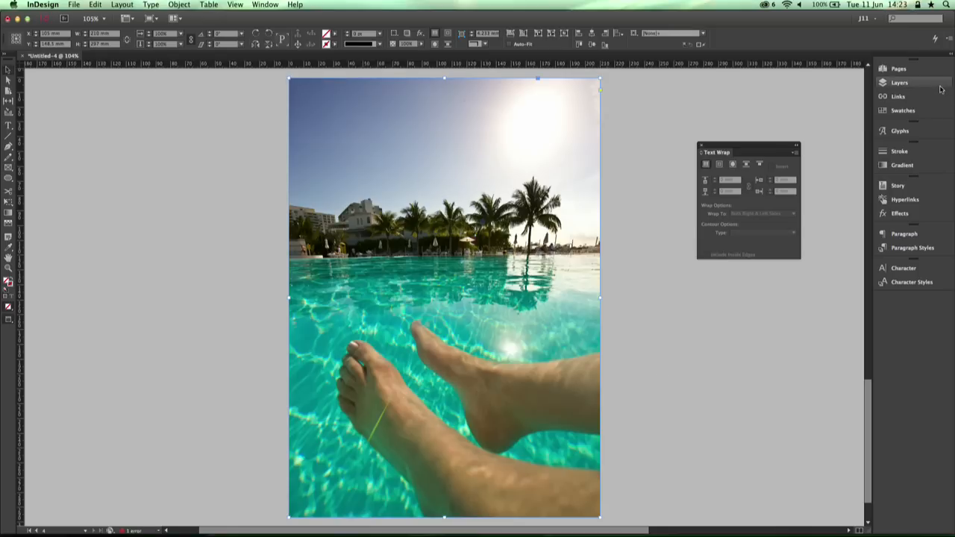
Duplicate the pool.psd item within Layer 1 and hide both copies.
click(899, 82)
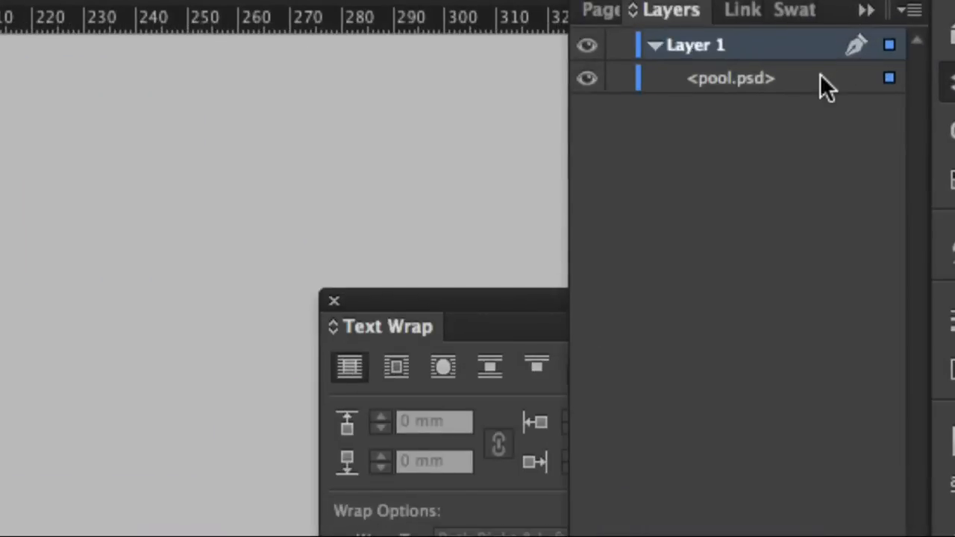
click(888, 35)
click(839, 62)
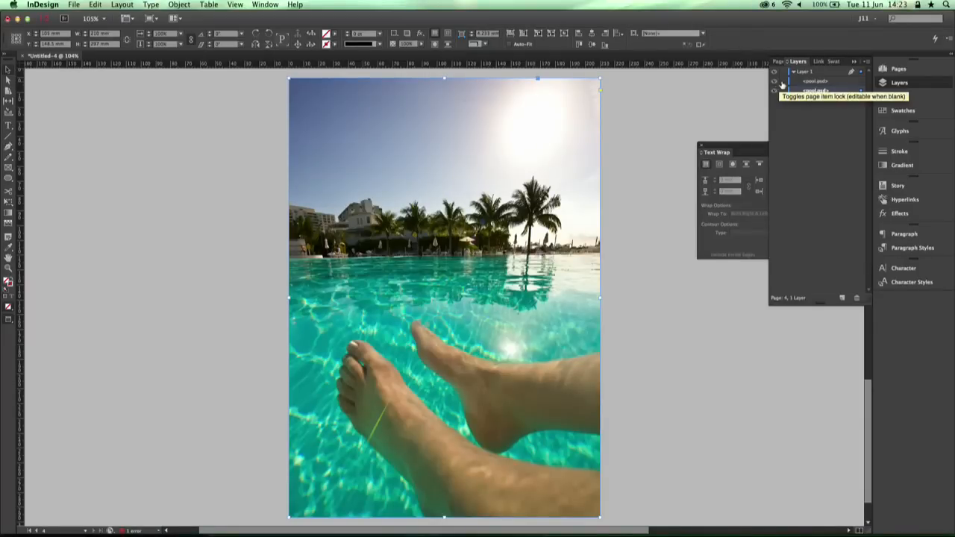
click(775, 82)
click(775, 90)
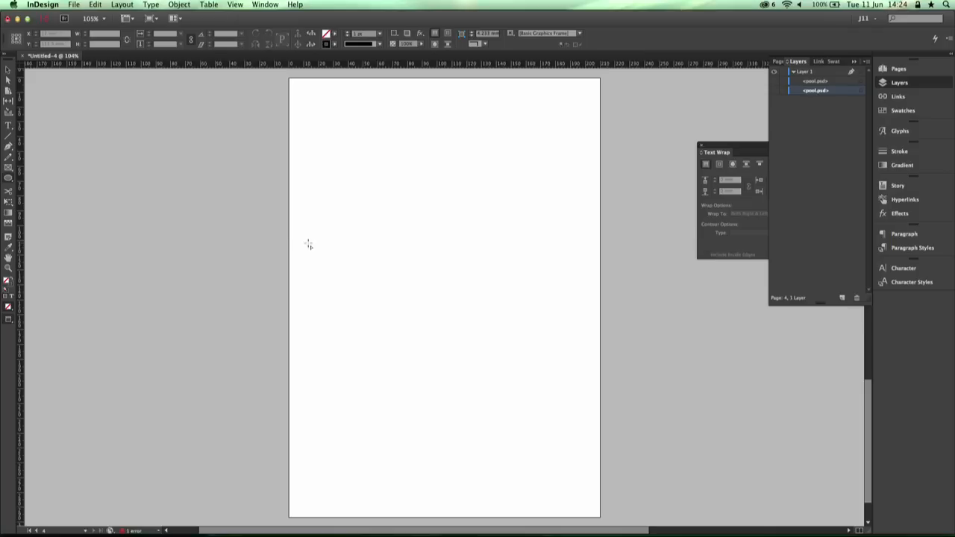
Draw a grid of ellipses, six columns by five rows, about 189.5 × 151.5 mm overall on the lower part of page 4.
drag(306, 248, 587, 472)
key(Right)
key(Right)
key(Right)
key(Right)
key(Up)
key(Up)
key(Up)
key(Up)
key(Right)
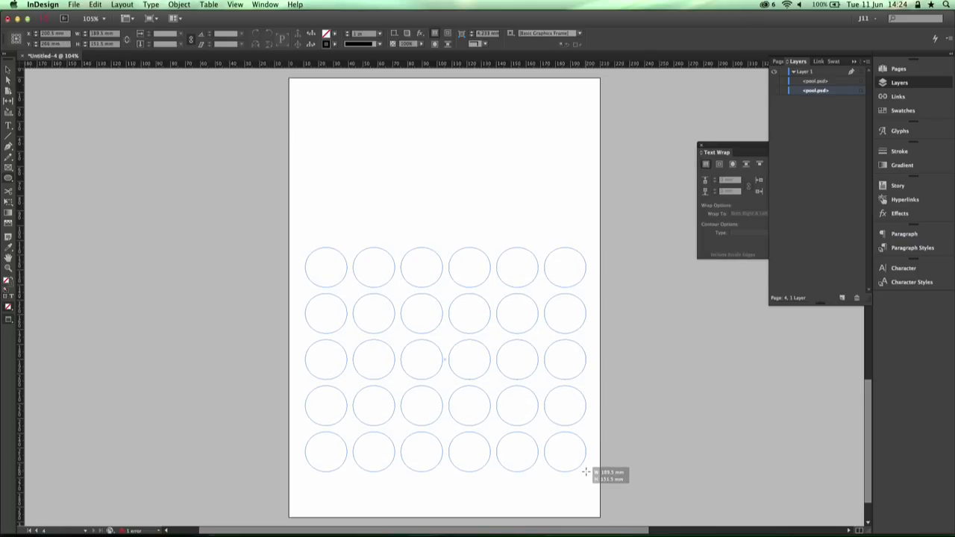
drag(587, 471, 587, 473)
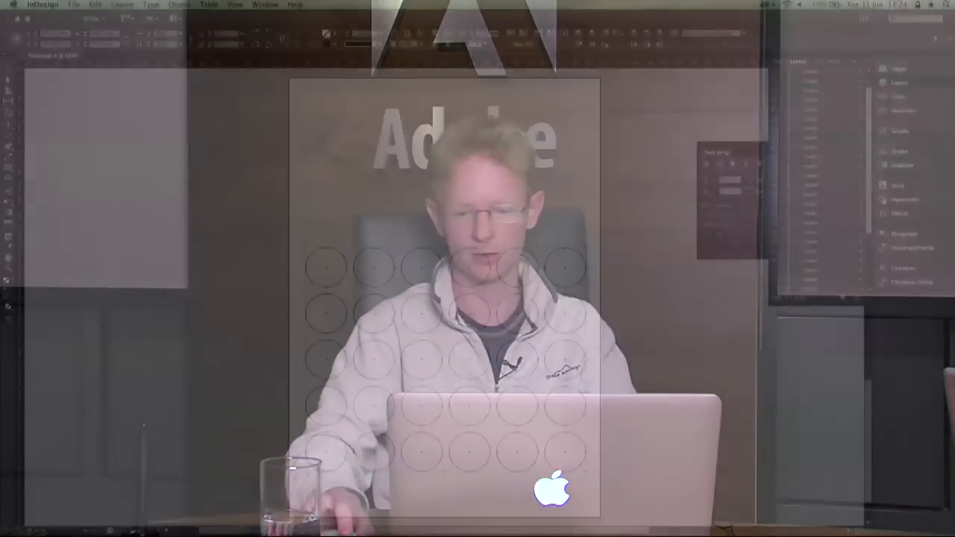
Combine all the selected circles into a single compound path.
drag(870, 218, 870, 128)
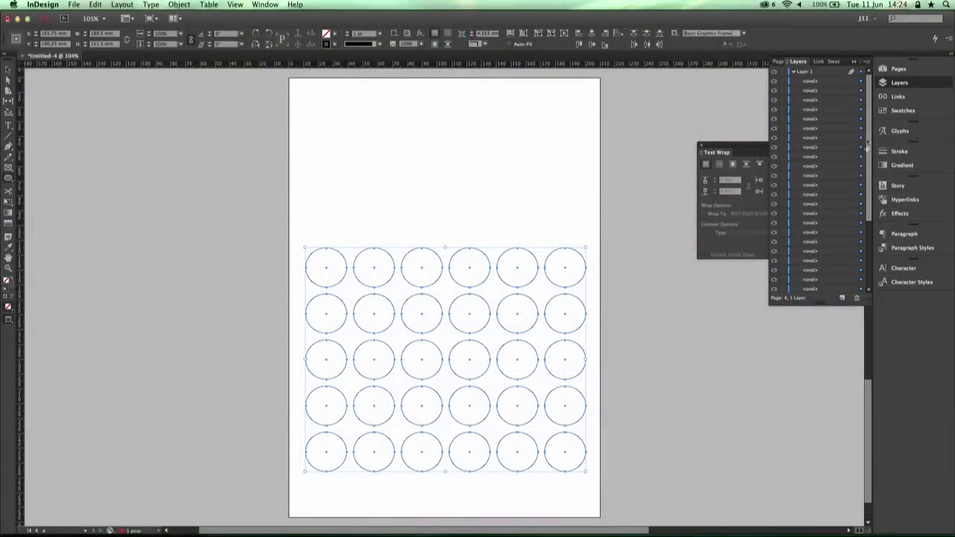
click(186, 5)
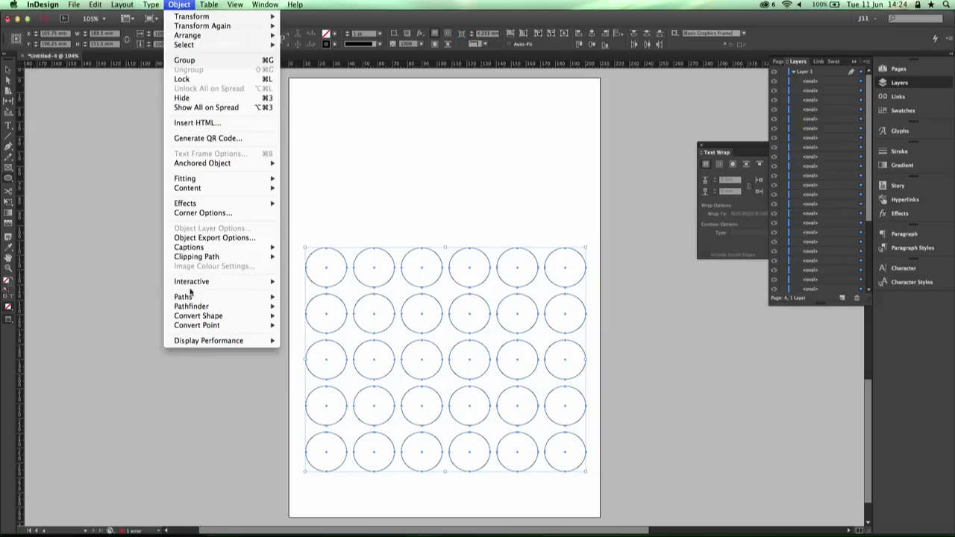
mouse_move(192, 299)
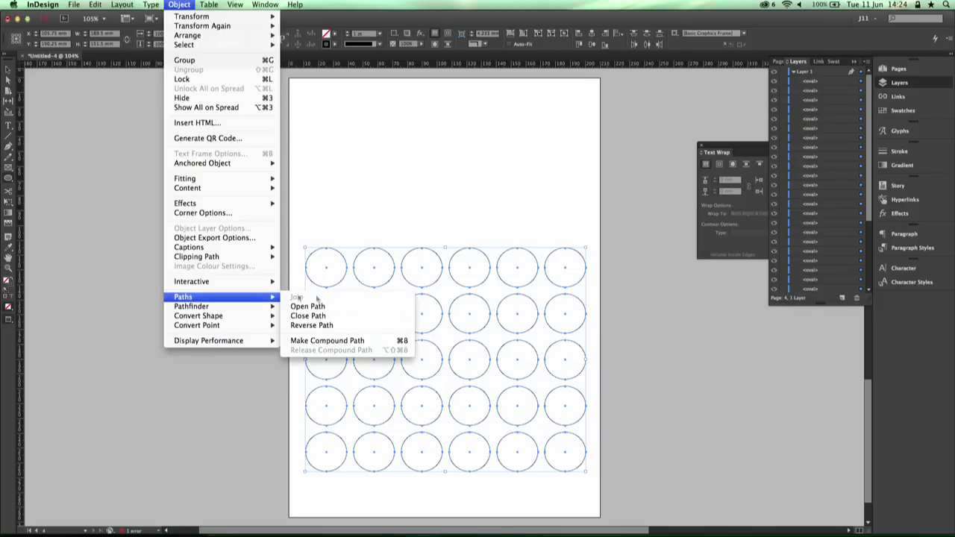
click(372, 343)
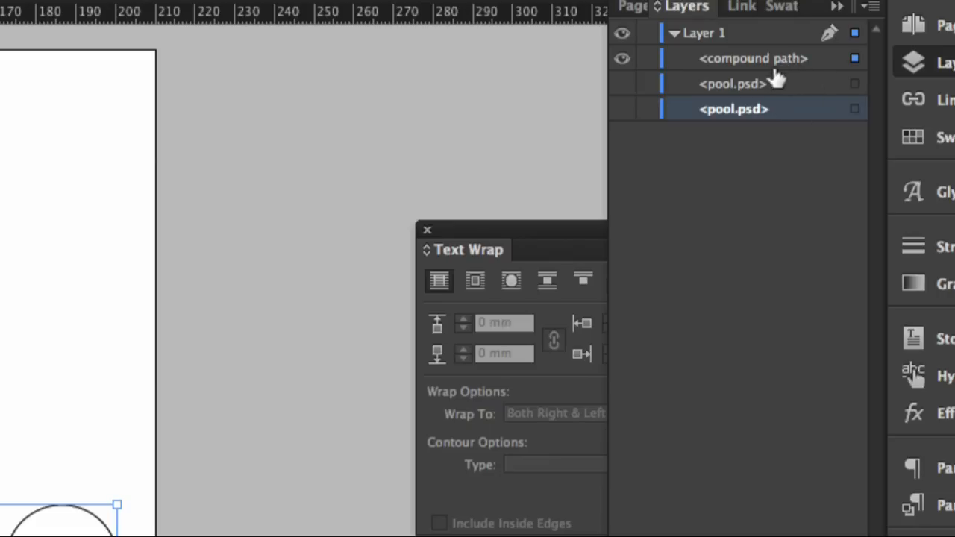
Show the upper pool.psd copy, select it and cut it from the page.
click(625, 84)
click(705, 84)
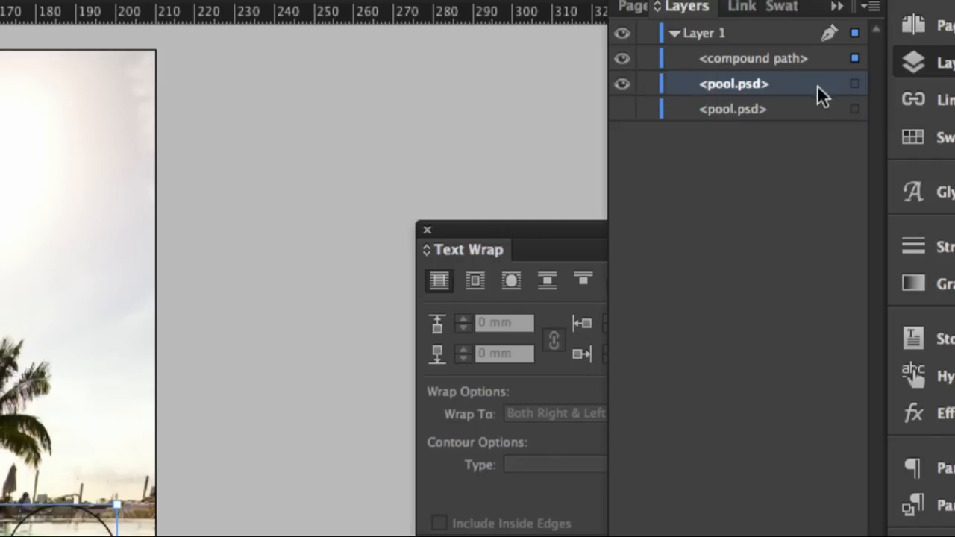
click(856, 86)
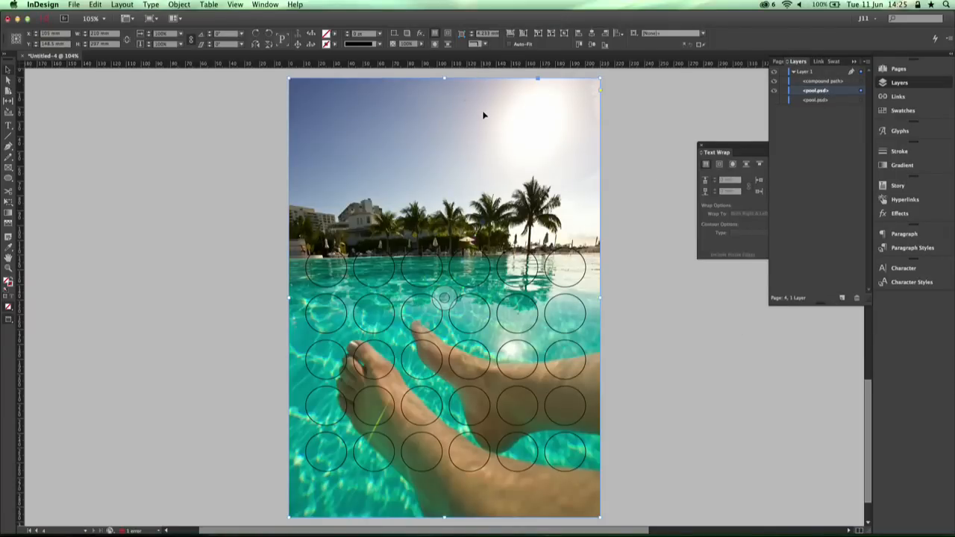
right_click(484, 114)
click(507, 124)
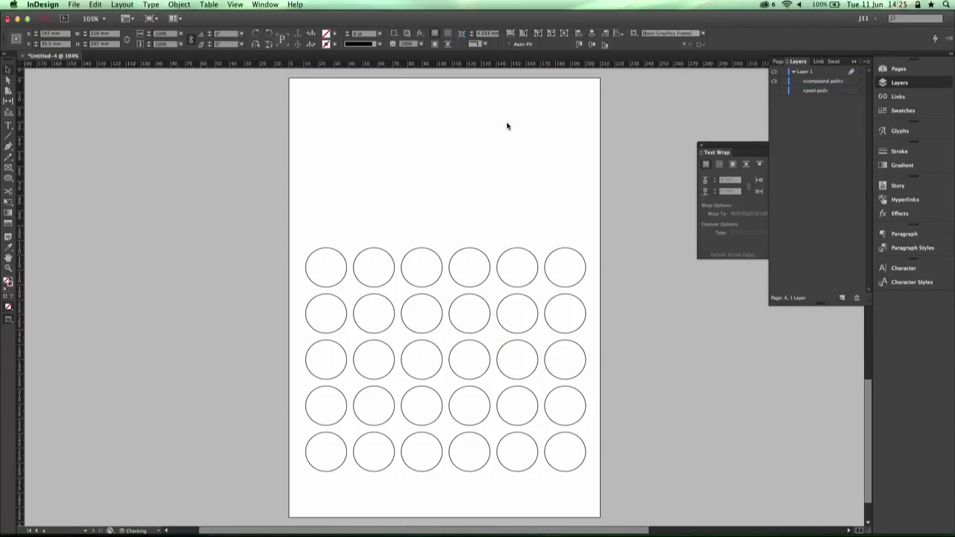
Paste the cut pool photo into the compound path of circles.
click(500, 273)
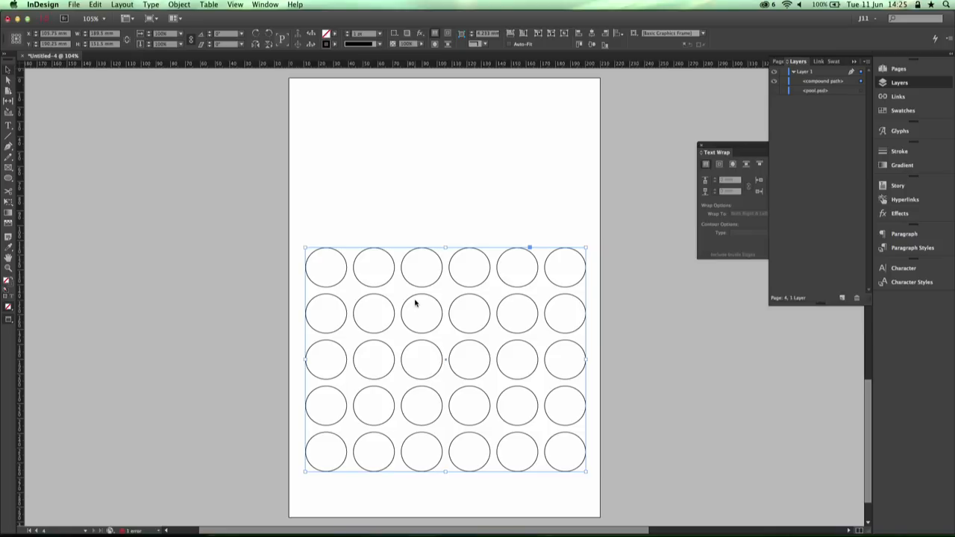
click(96, 6)
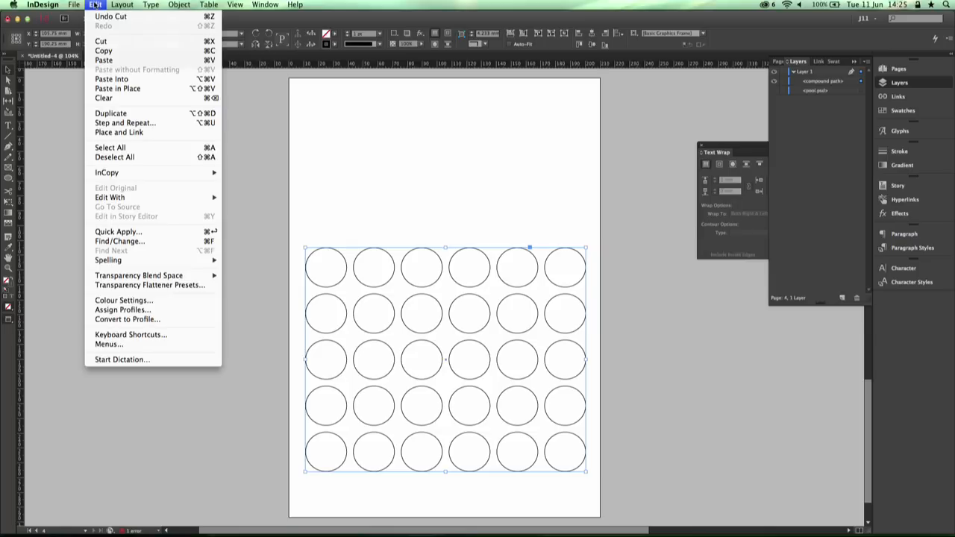
click(110, 80)
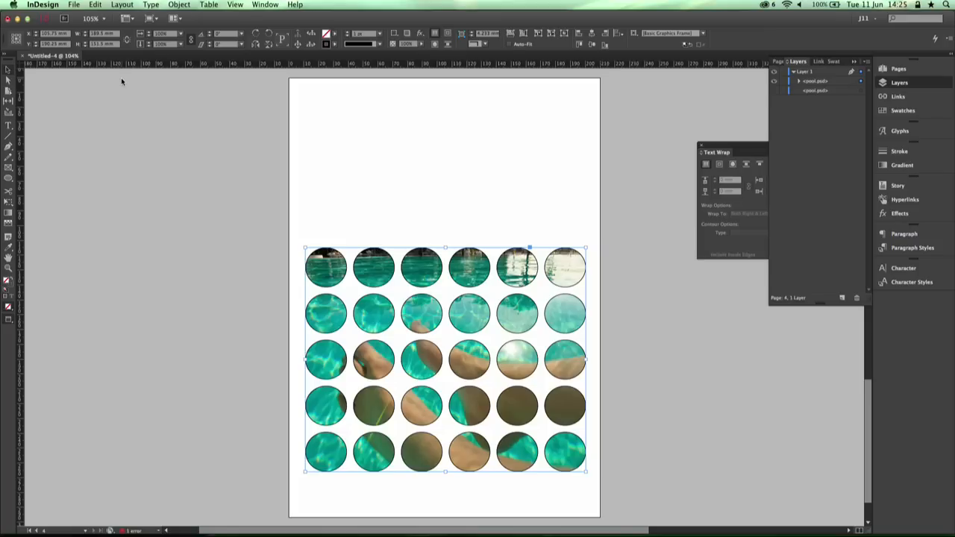
Remove the black outline from the photo-filled circles by setting their stroke to none.
scroll(82, 75, right, 2)
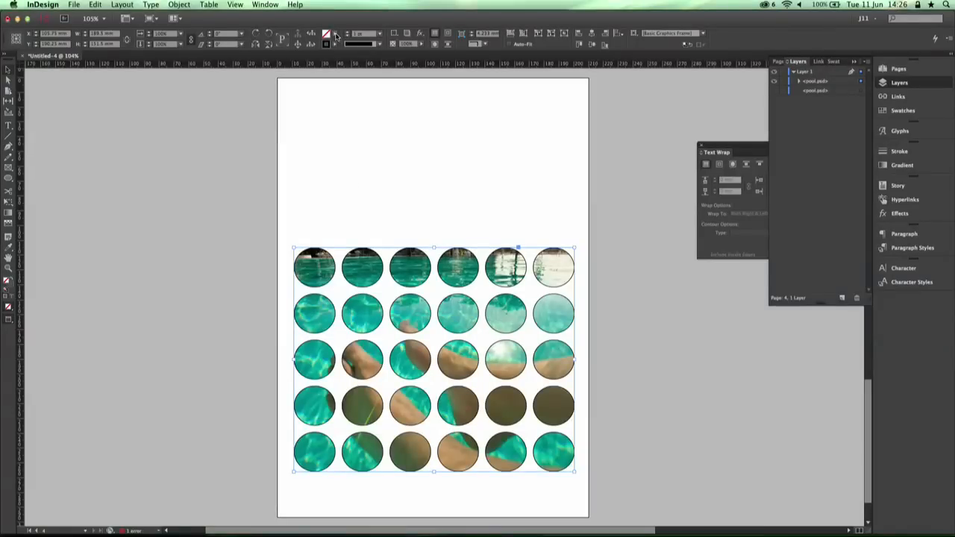
click(335, 35)
click(239, 66)
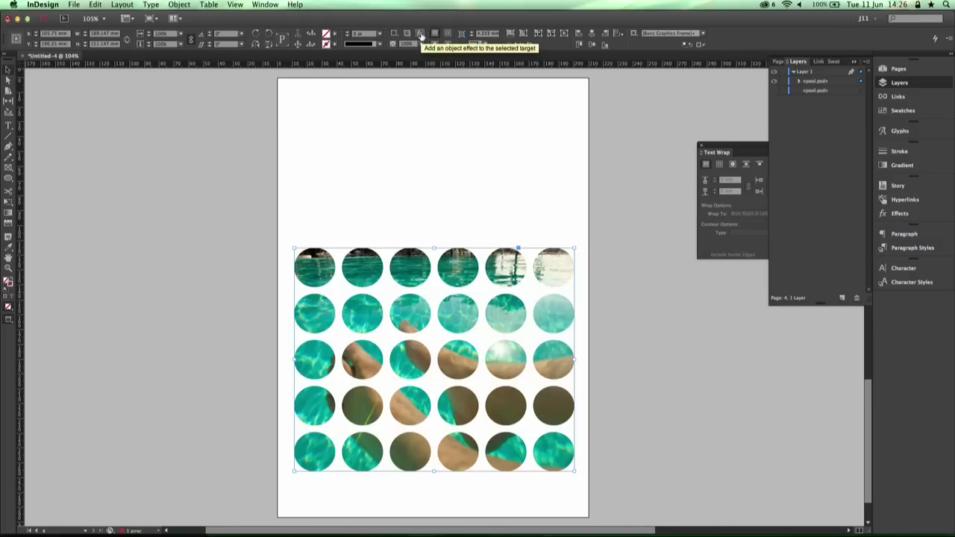
Apply an Inner Shadow effect to the circles, keeping Multiply mode and 75% opacity.
click(420, 36)
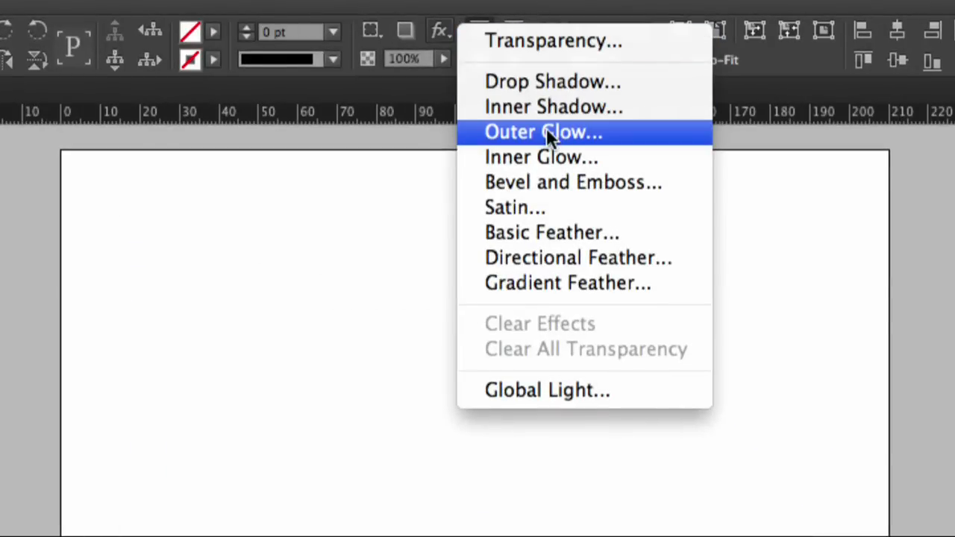
click(578, 107)
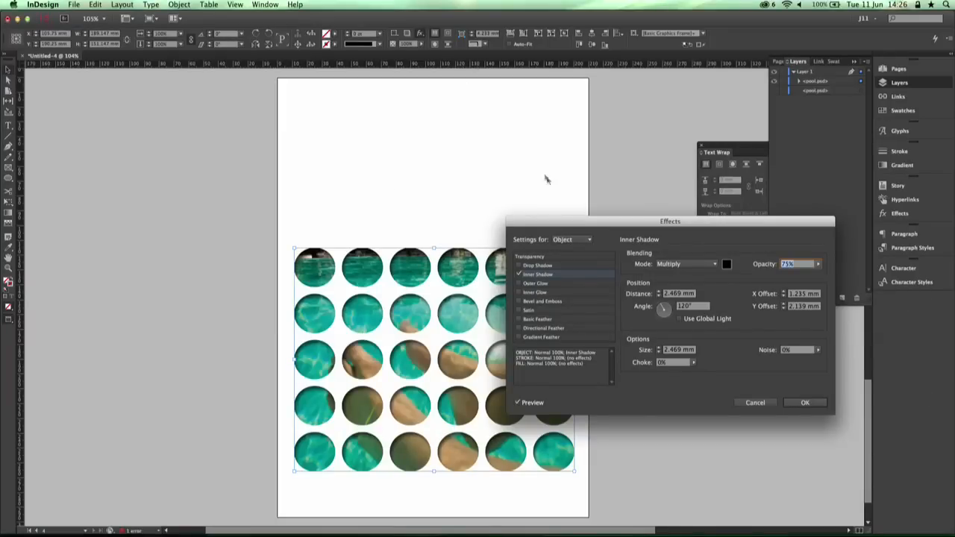
drag(552, 221, 572, 65)
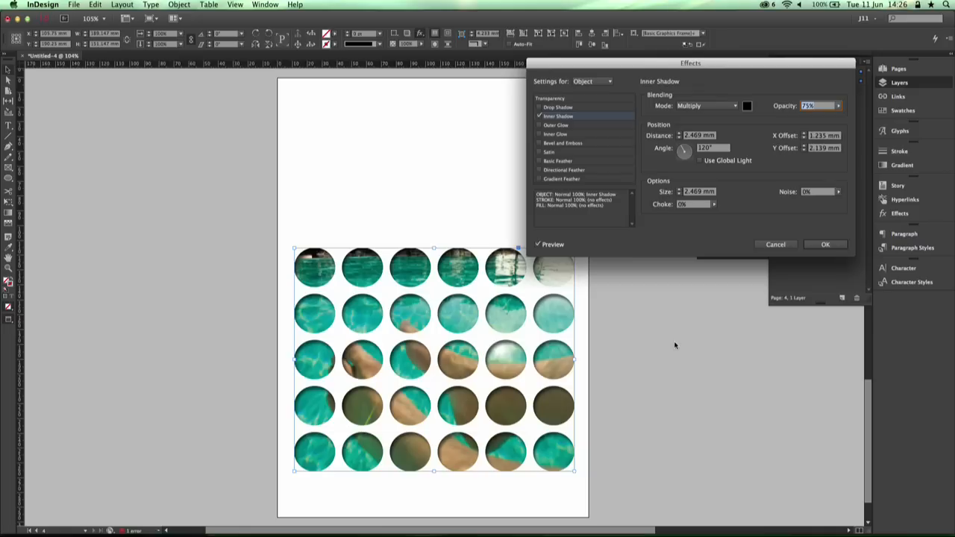
click(825, 245)
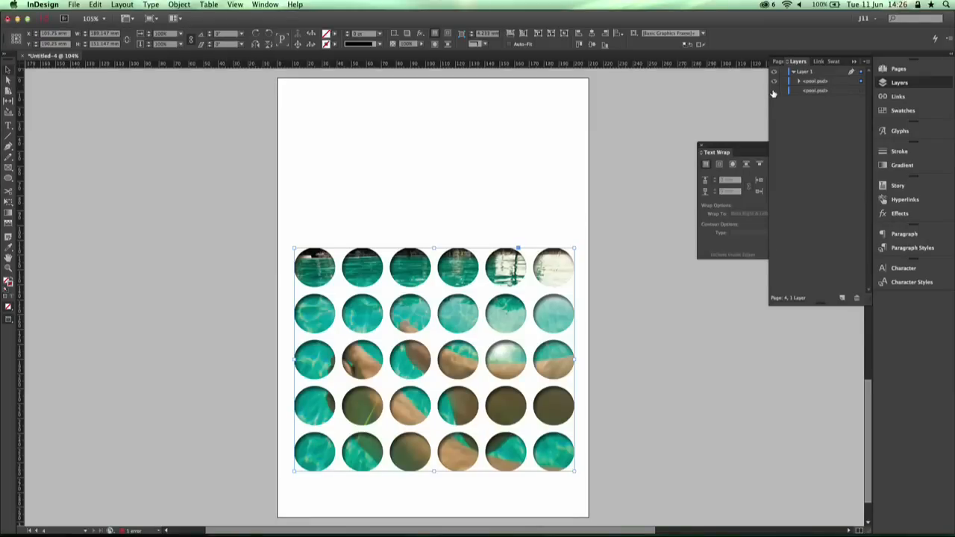
Show the full-page pool.psd photo and hide the photo-filled circles above it.
click(774, 91)
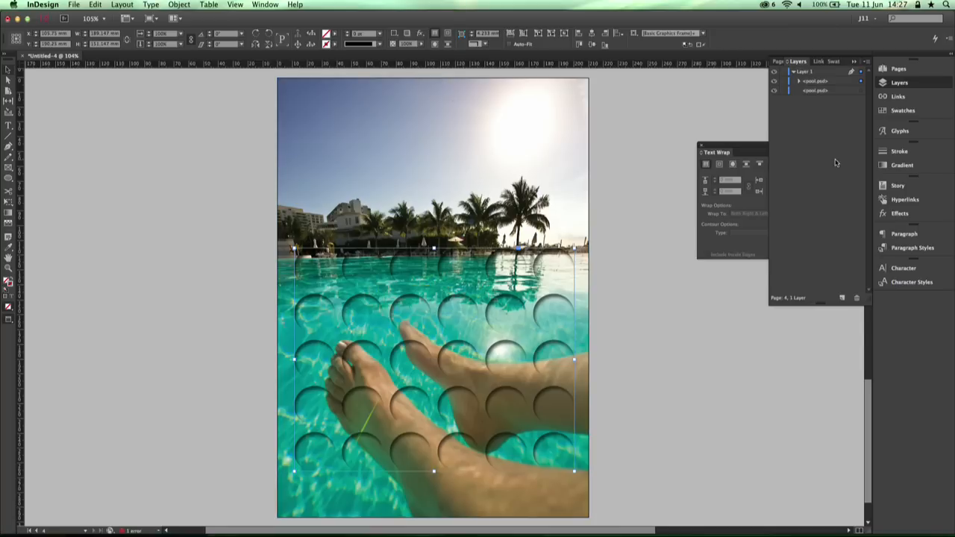
click(773, 82)
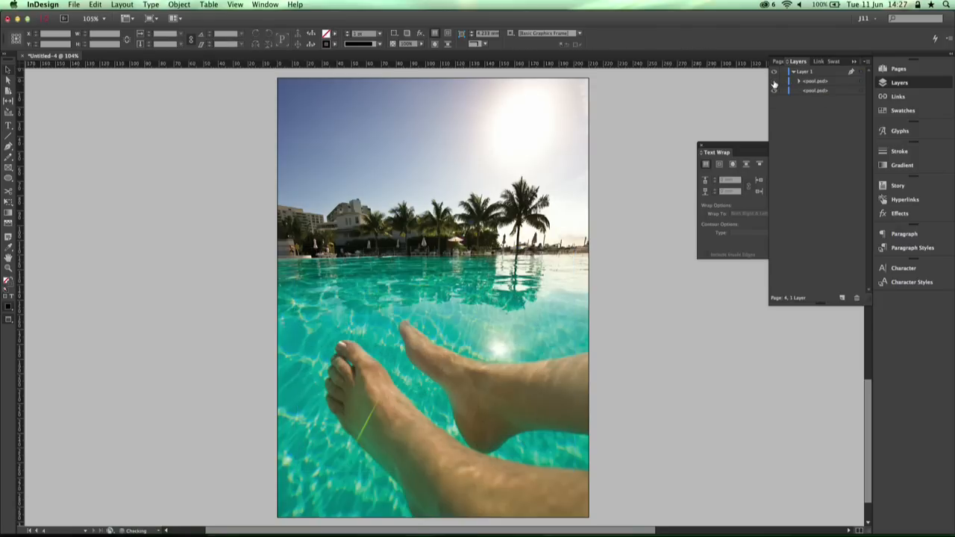
click(816, 90)
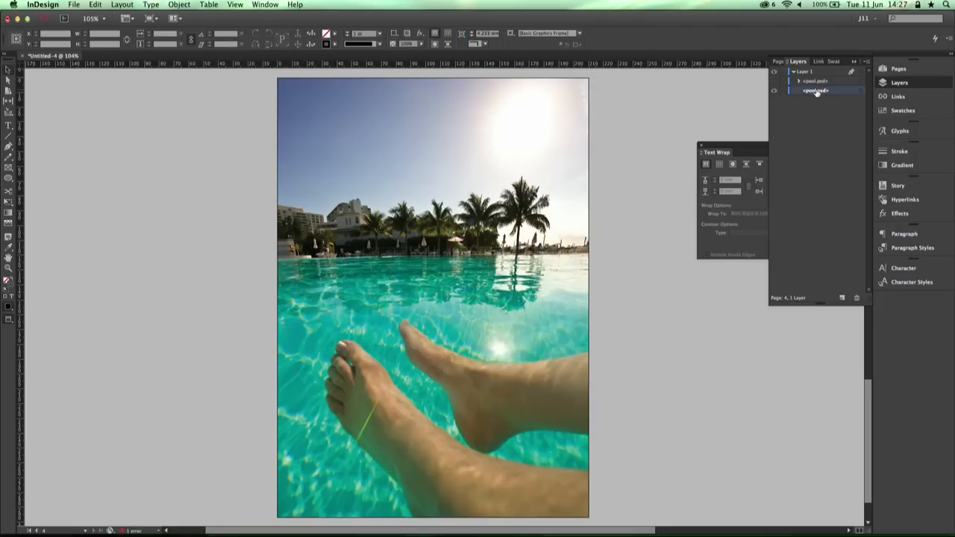
click(861, 91)
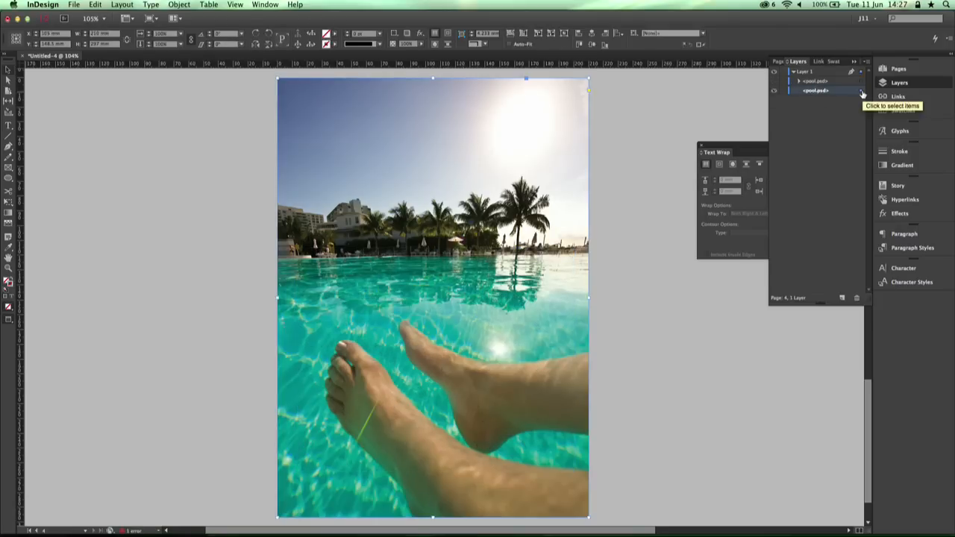
Draw a 210 × 297 mm rectangle frame covering the pool photo and fill it with [Black].
click(621, 318)
key(f)
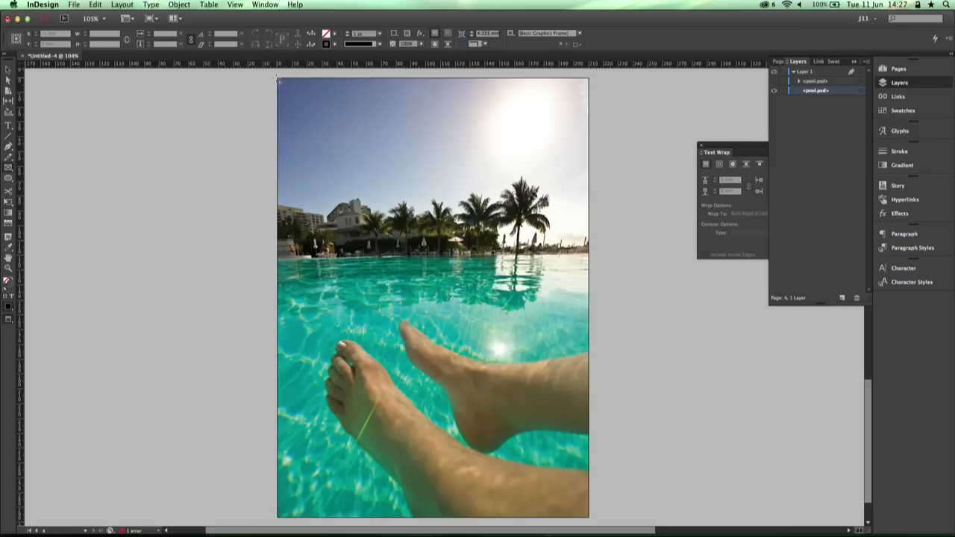
drag(278, 78, 590, 517)
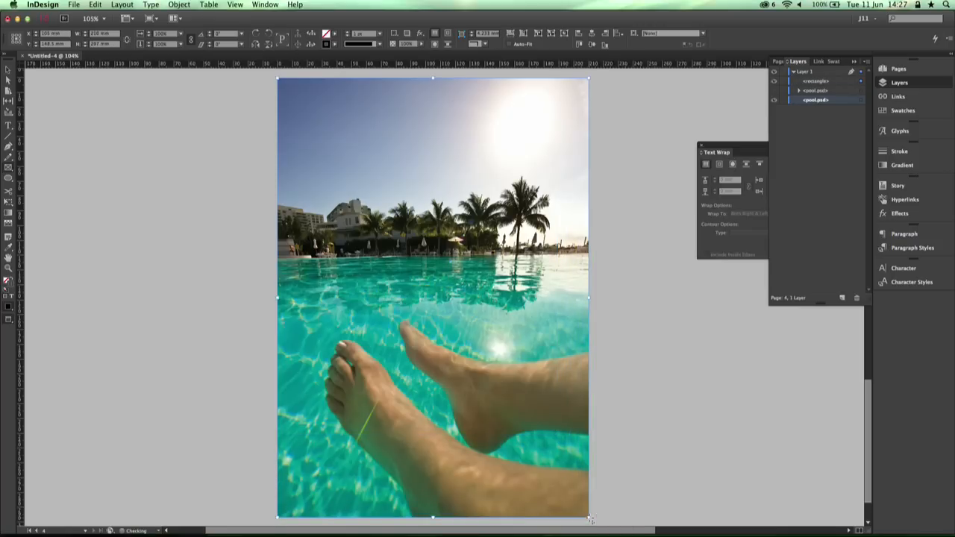
click(336, 33)
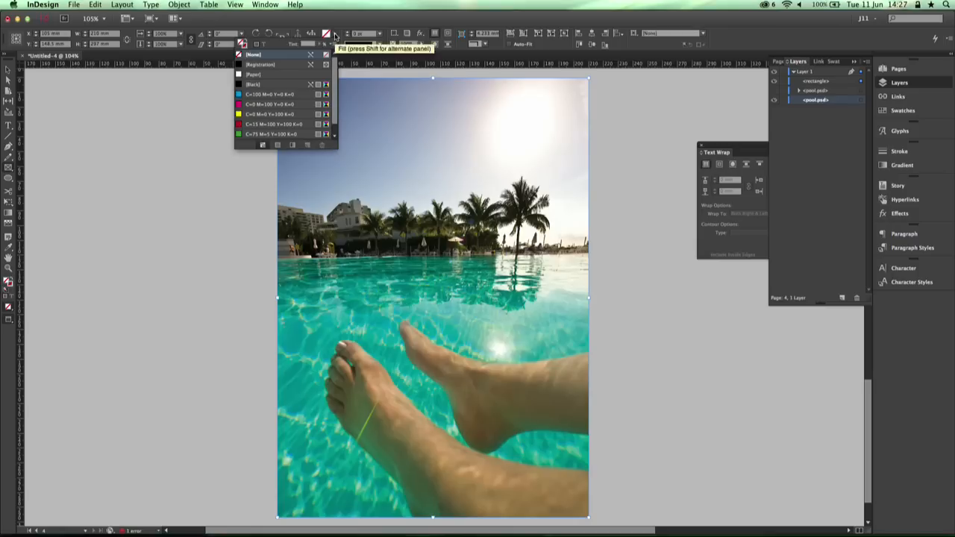
click(239, 86)
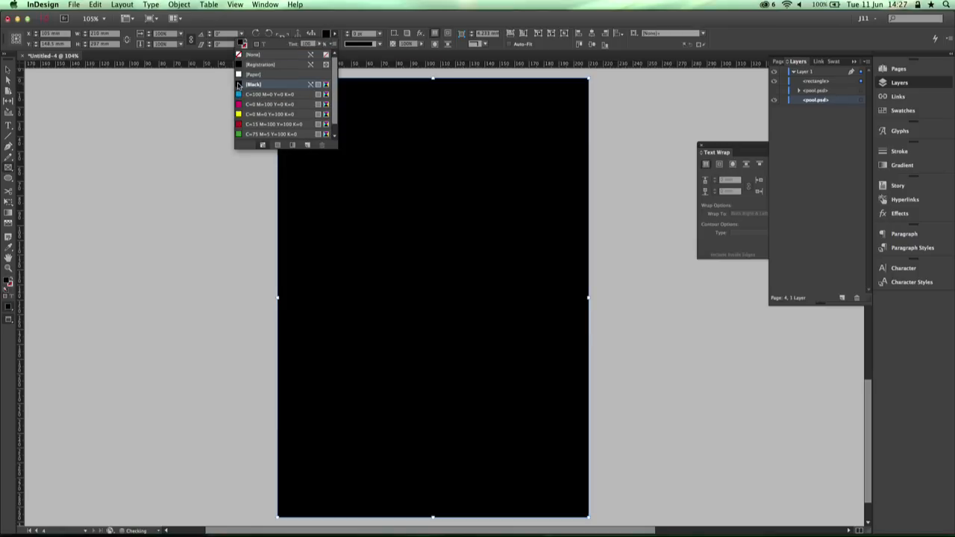
click(254, 27)
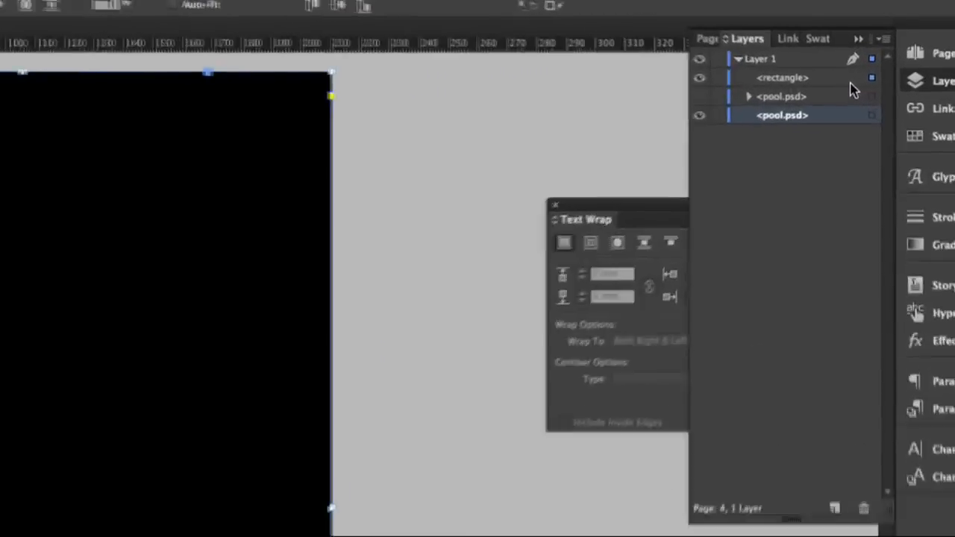
Move the black rectangle below the circles in the stacking order and set its blending mode to Screen.
drag(788, 78, 788, 107)
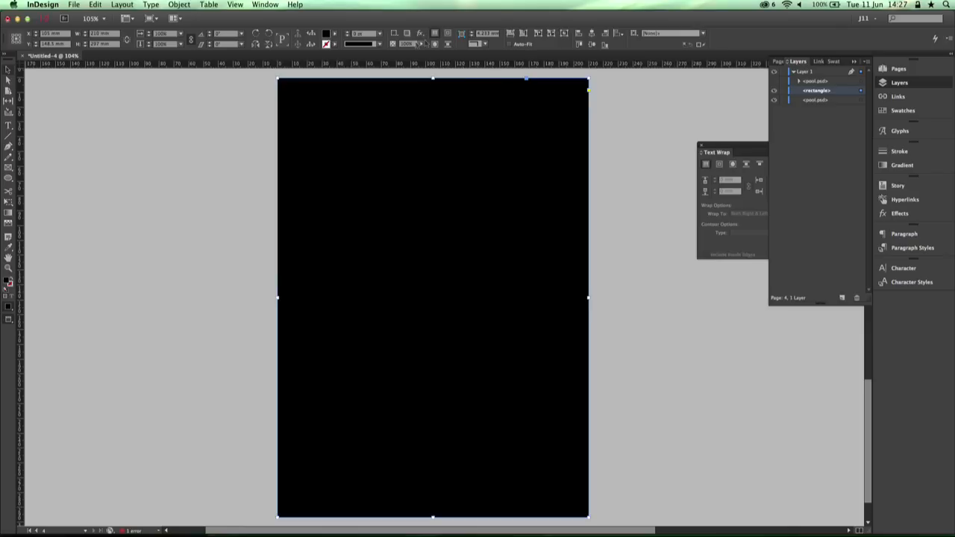
click(420, 34)
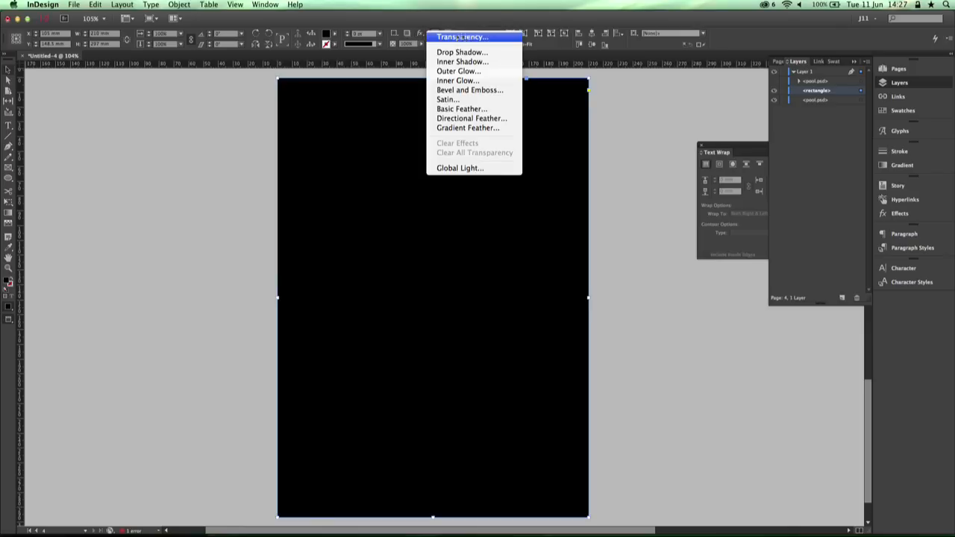
click(476, 39)
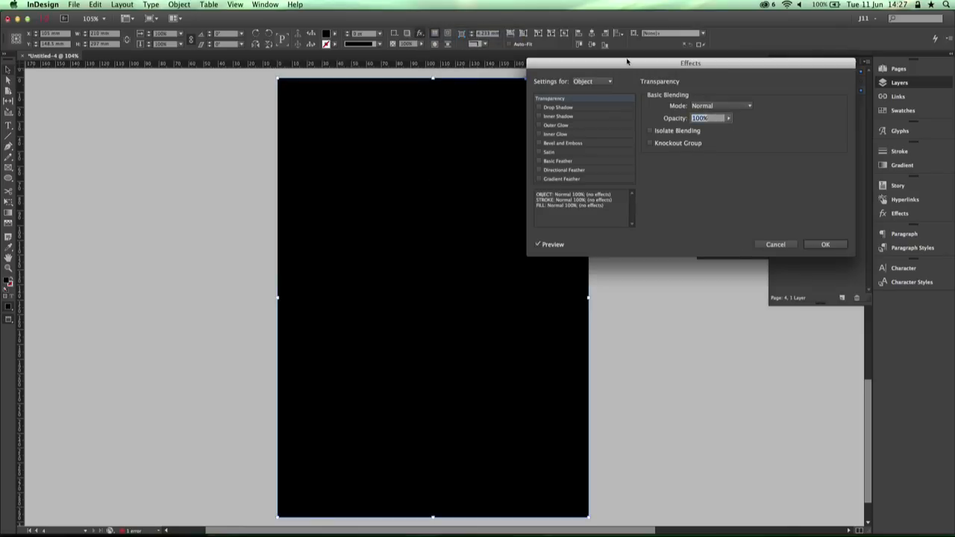
drag(686, 63, 650, 183)
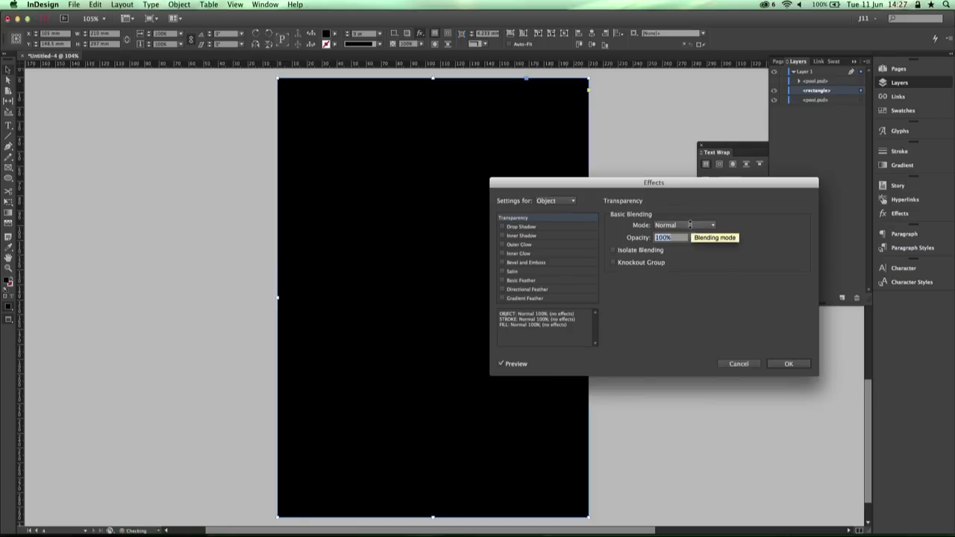
click(691, 225)
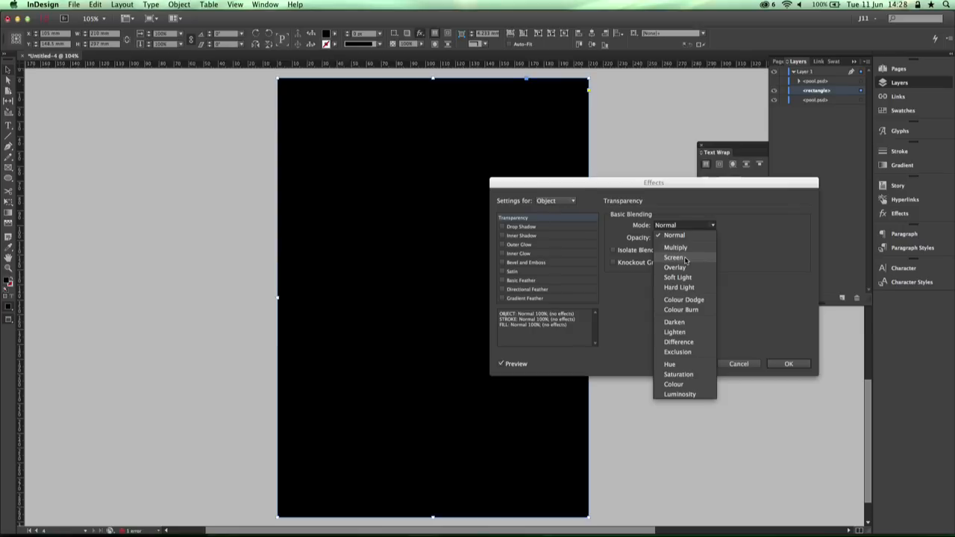
click(685, 257)
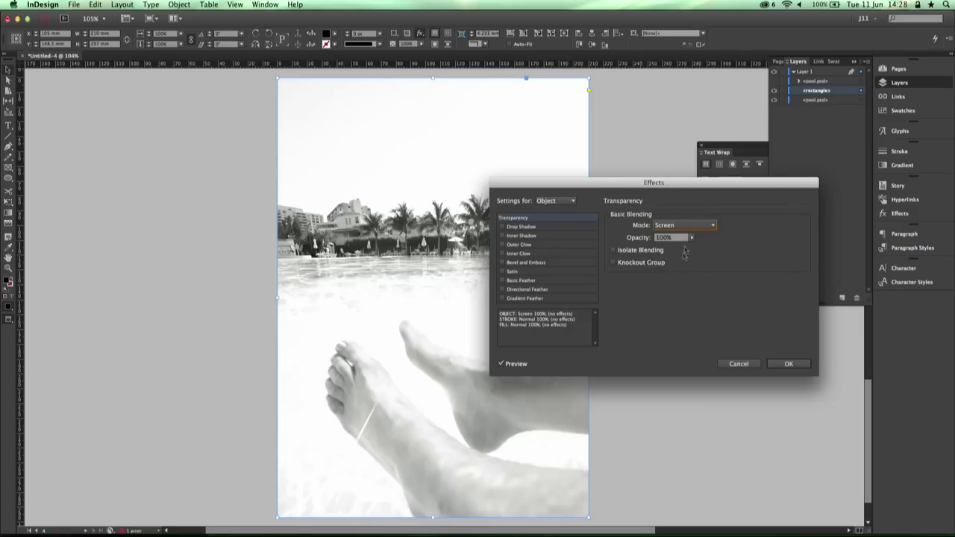
Try the Normal and Multiply blending modes on the black rectangle.
drag(670, 179, 773, 192)
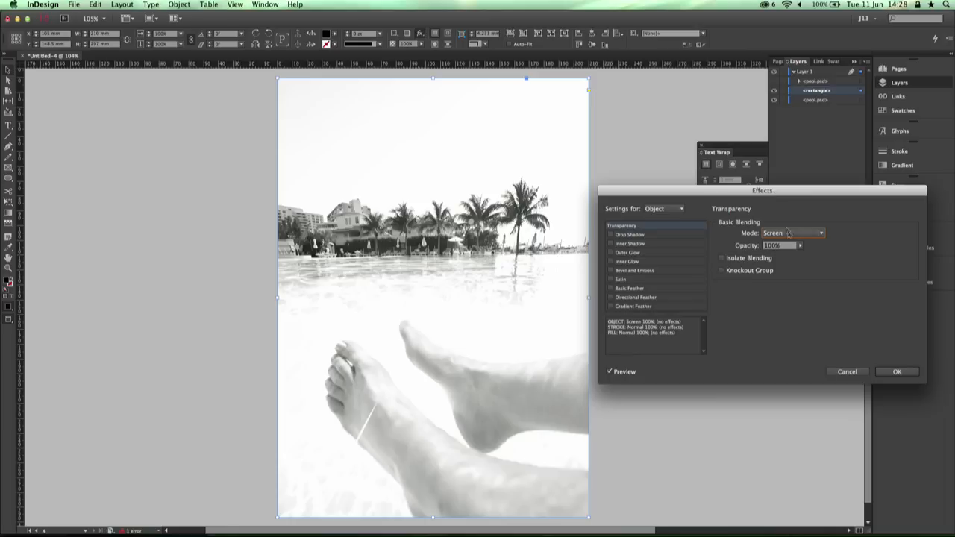
click(790, 232)
click(795, 235)
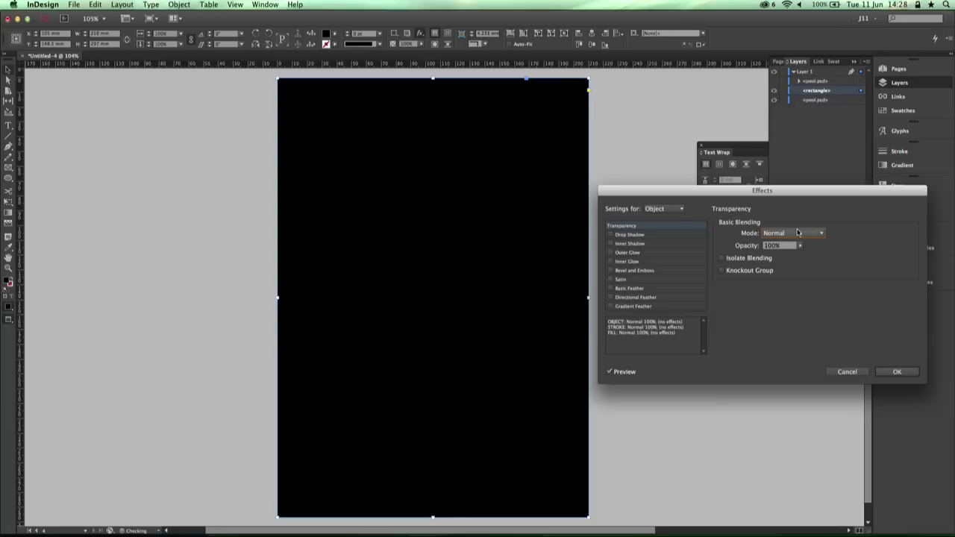
click(800, 247)
mouse_move(799, 254)
mouse_down()
mouse_move(769, 259)
mouse_move(810, 258)
mouse_up()
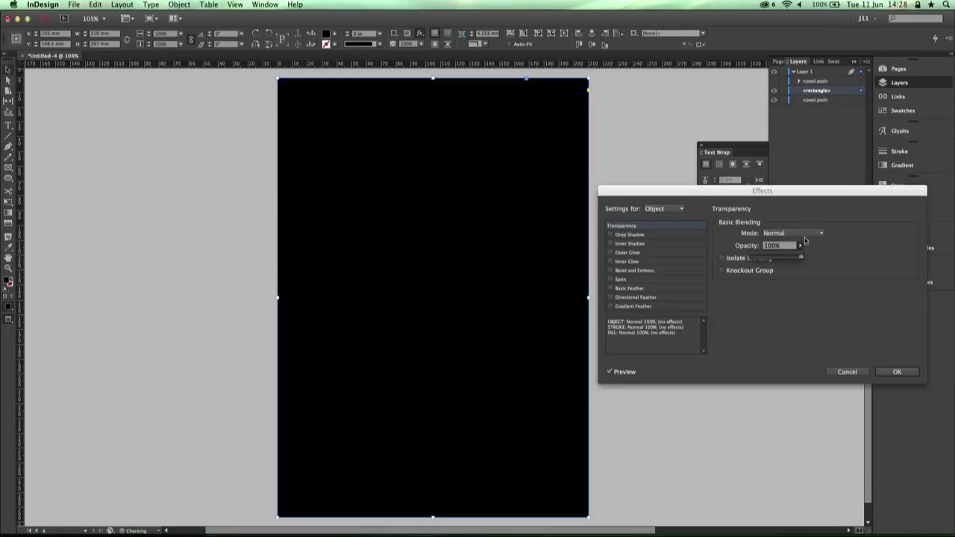
click(805, 234)
click(802, 256)
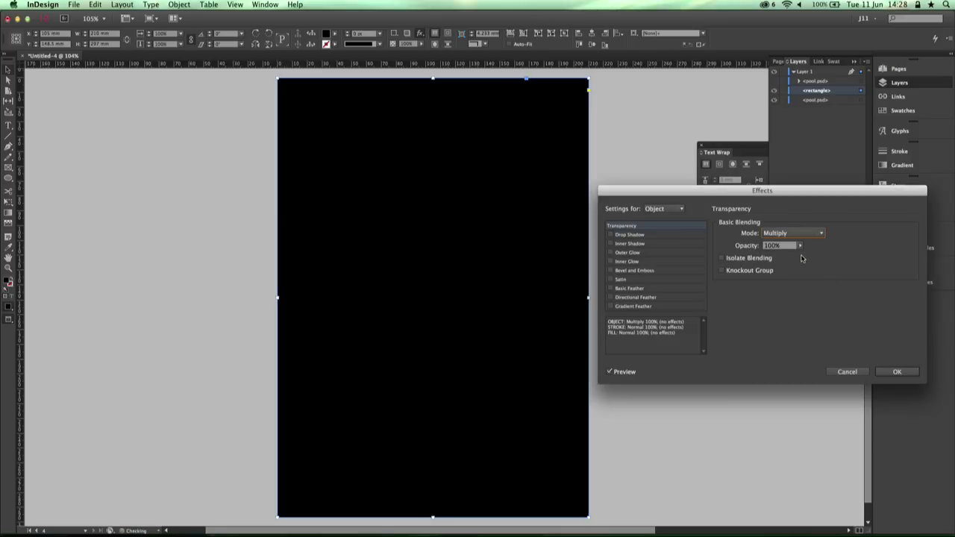
Apply Screen as the black rectangle's blending mode and show the photo-filled circles above it.
click(802, 234)
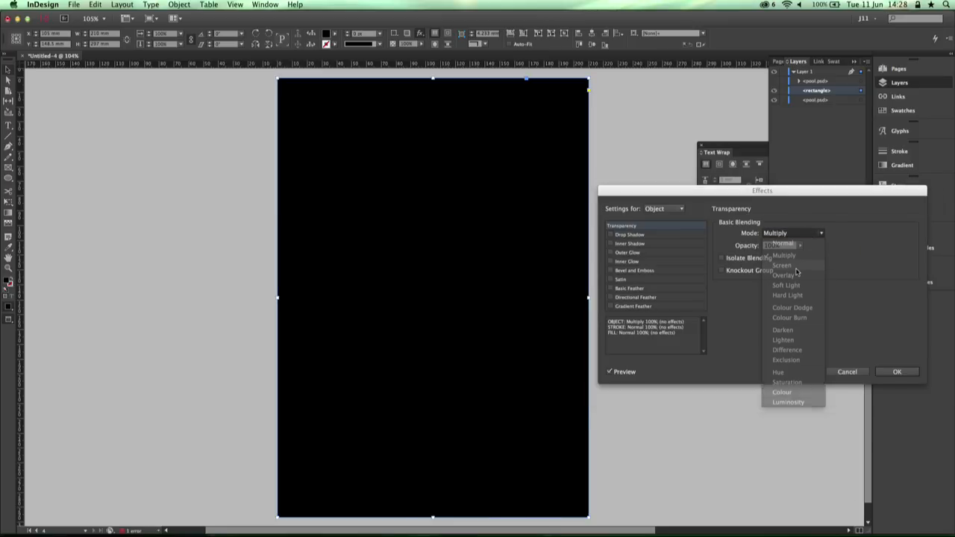
click(782, 266)
click(893, 372)
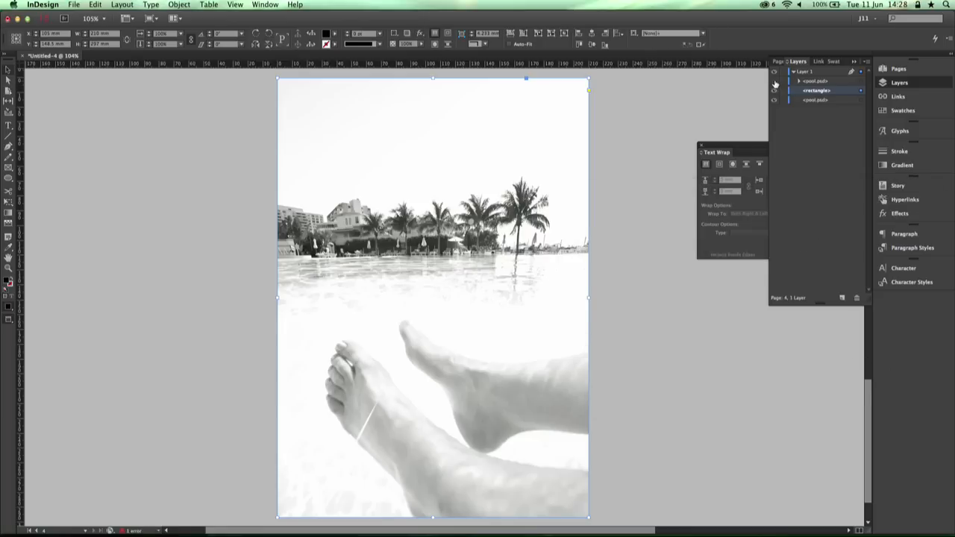
click(774, 81)
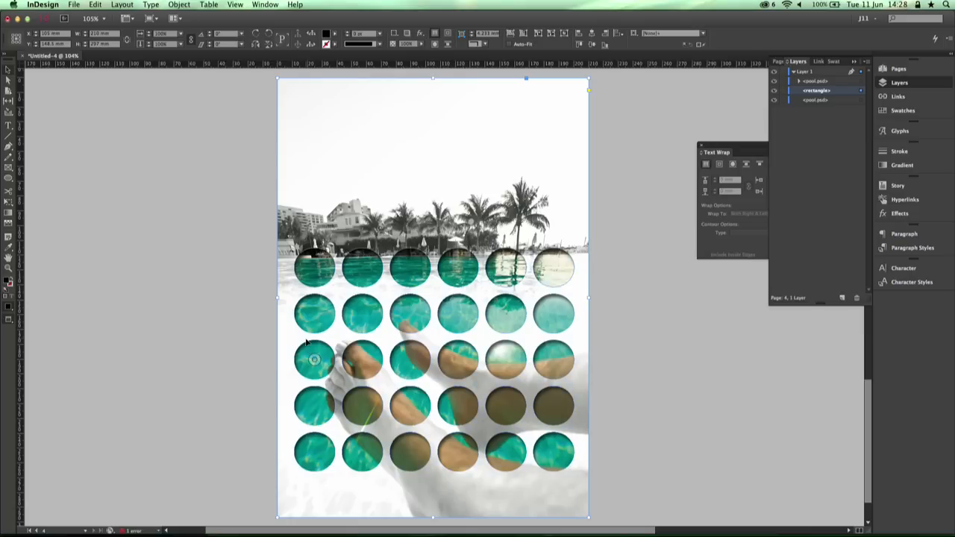
click(634, 323)
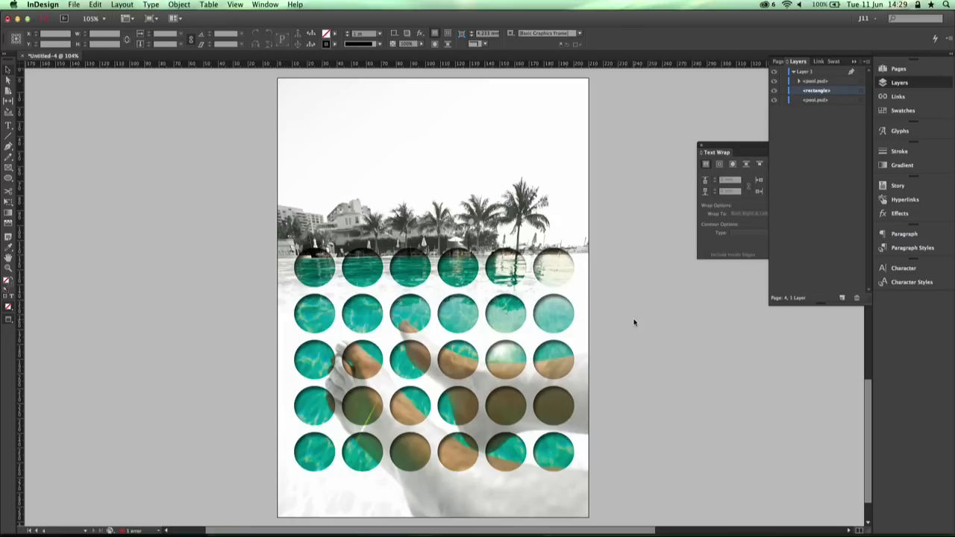
Add page 6 to the document and draw a 210 × 297 mm frame covering it.
click(898, 68)
click(840, 304)
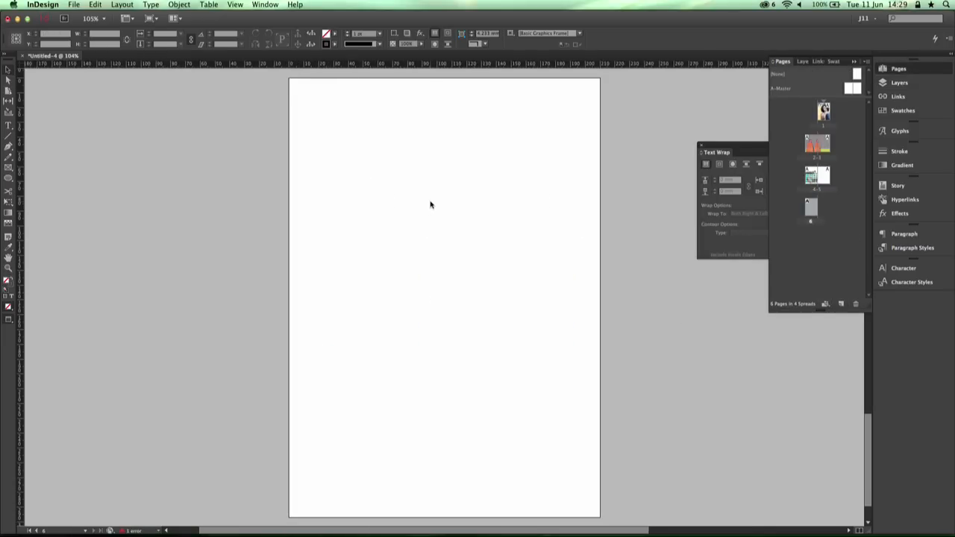
key(f)
mouse_move(289, 80)
mouse_down()
mouse_move(328, 99)
mouse_move(429, 182)
mouse_move(568, 407)
mouse_move(598, 516)
mouse_up()
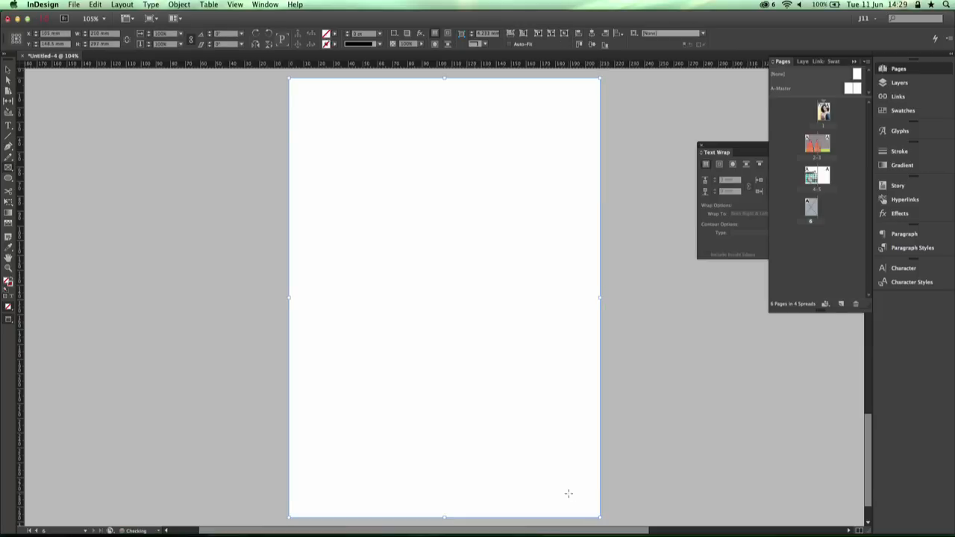
Place thread.psd into the full-page frame on page 6 and lock it.
click(74, 4)
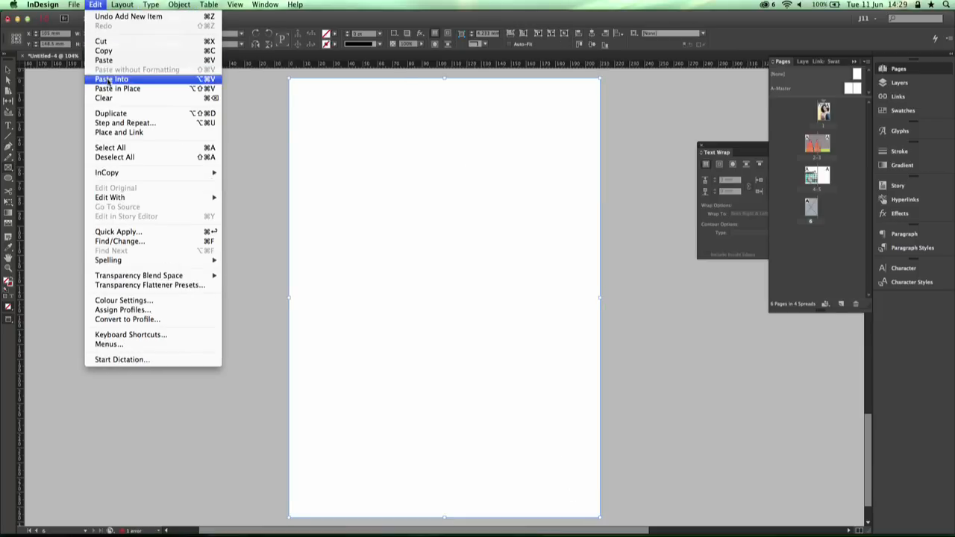
click(98, 142)
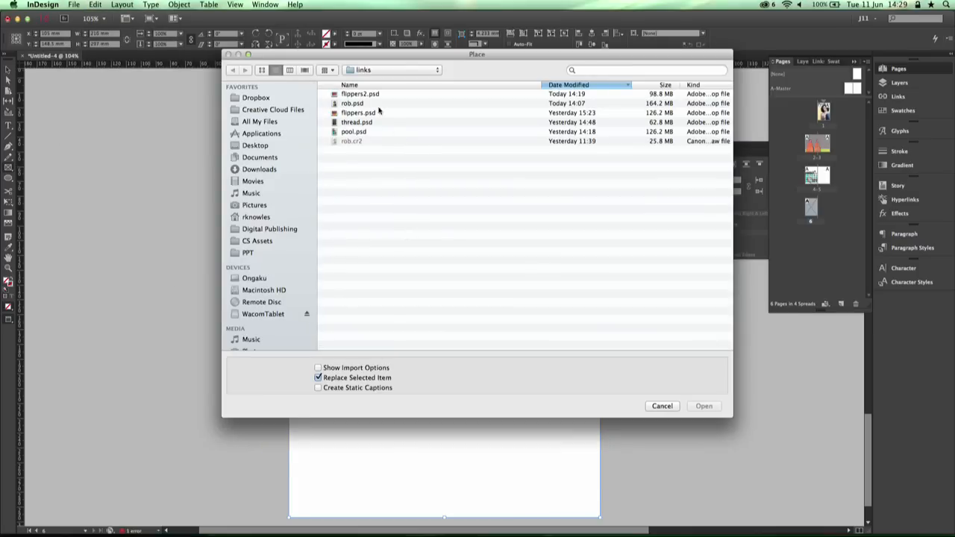
click(359, 122)
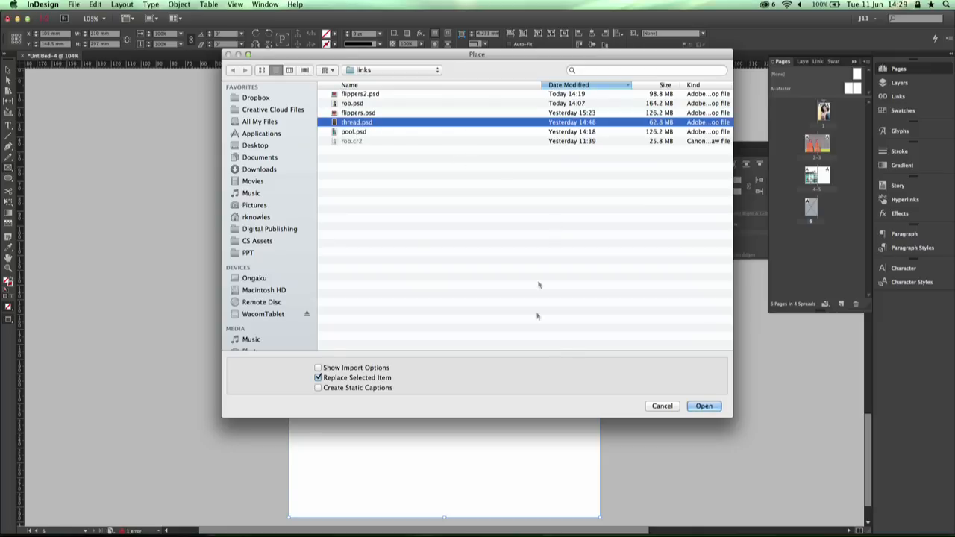
click(710, 406)
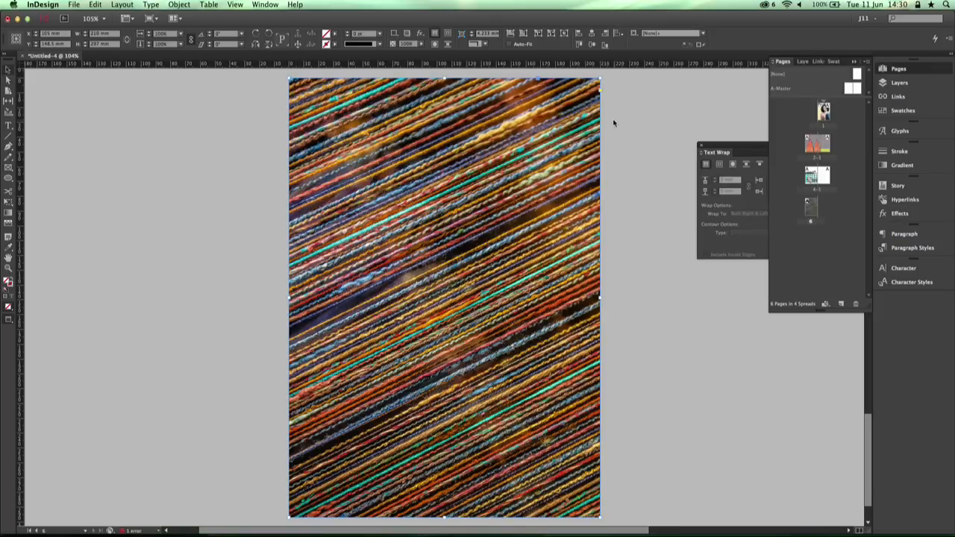
click(929, 84)
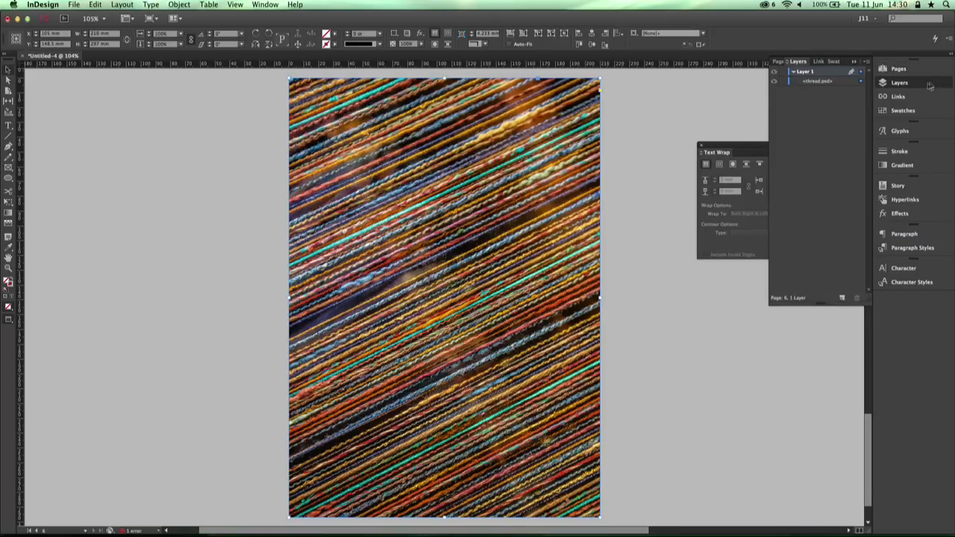
click(783, 81)
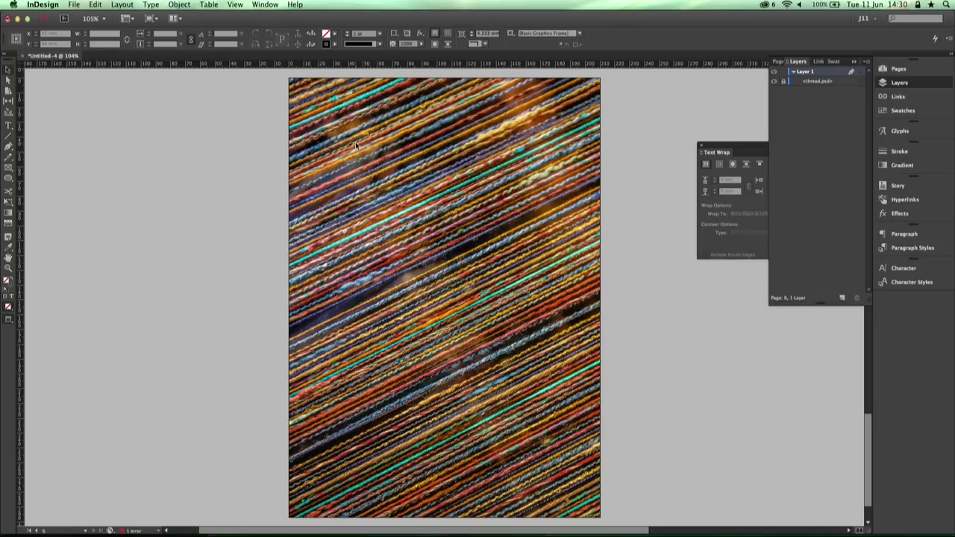
Draw a text frame about 210 × 70 mm across the upper part of page 6 and set its font to Bauhaus Std Bold.
key(t)
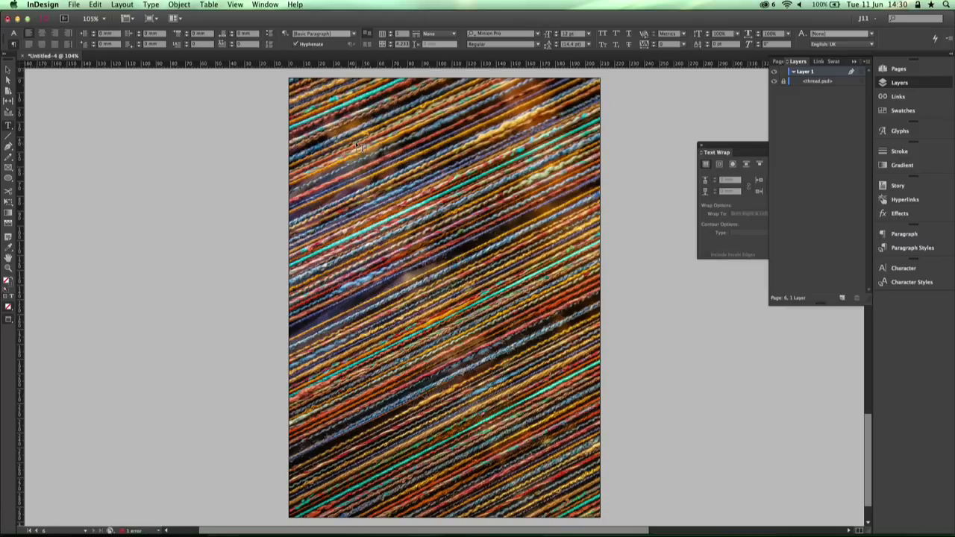
drag(296, 124, 603, 220)
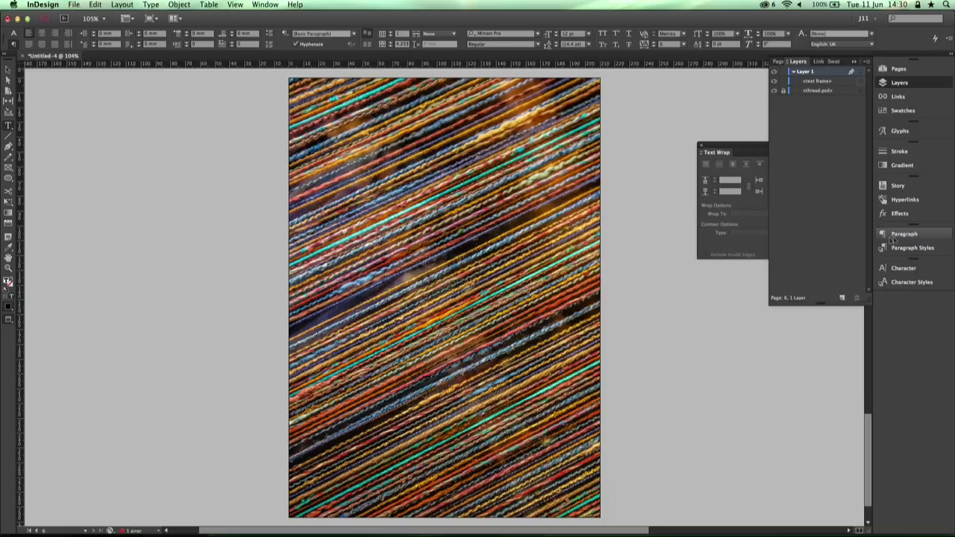
click(14, 35)
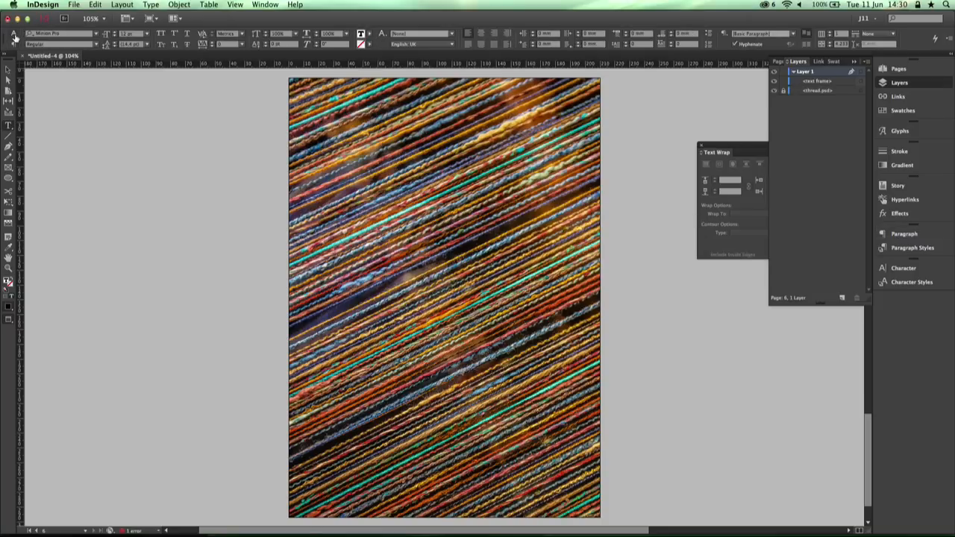
click(97, 35)
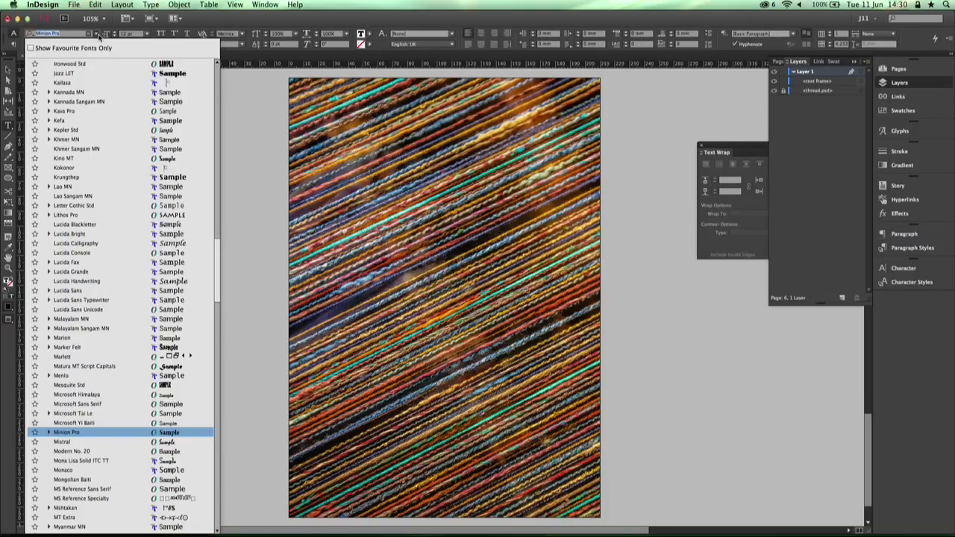
click(31, 50)
click(51, 82)
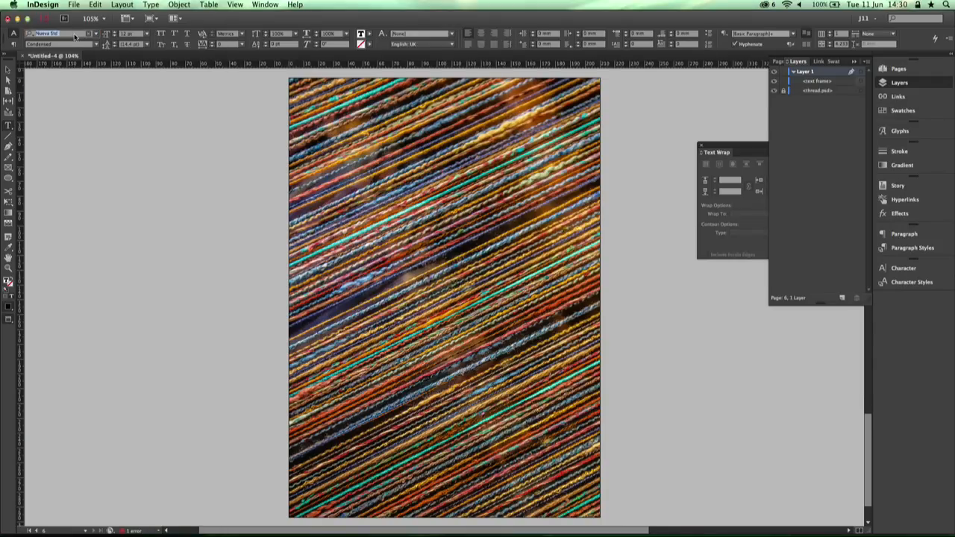
text(Bau)
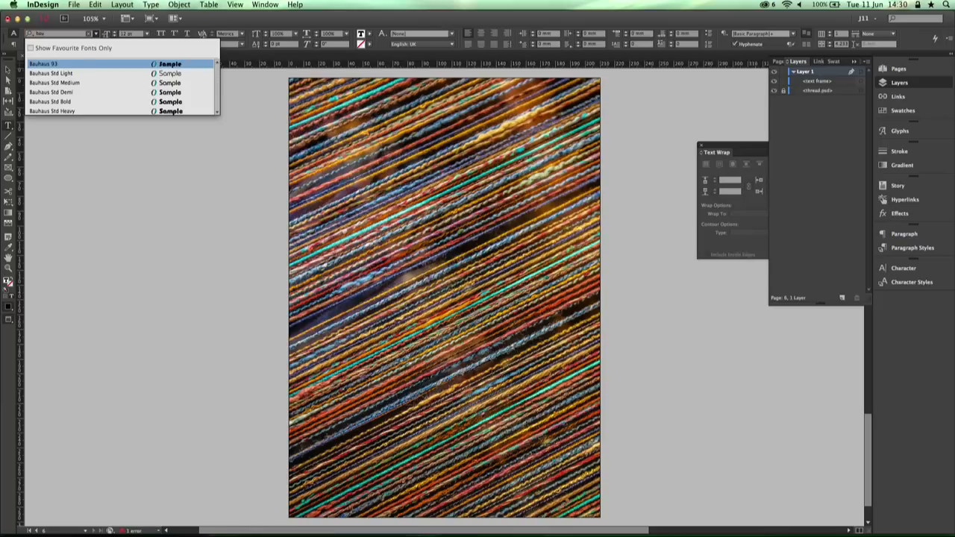
key(Down)
key(Down)
key(Down)
key(Down)
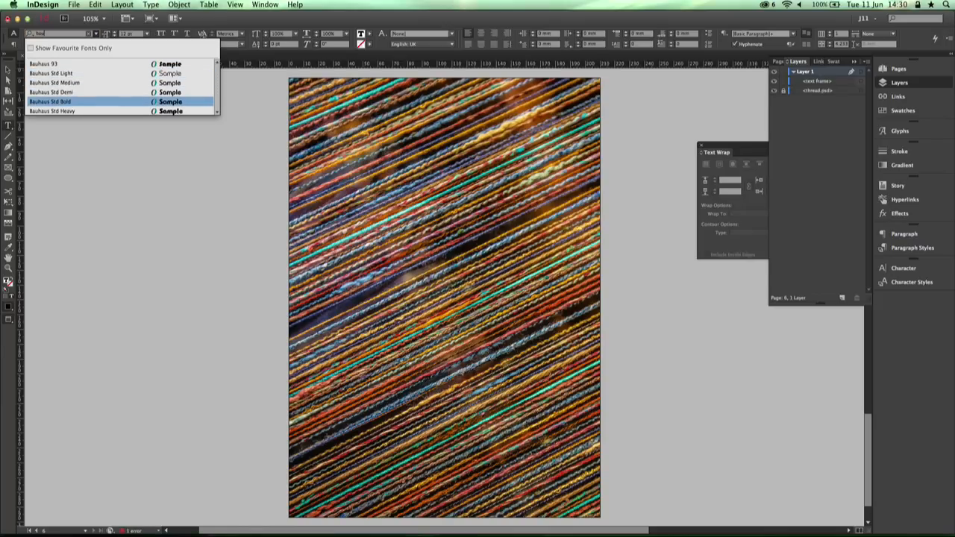
key(Return)
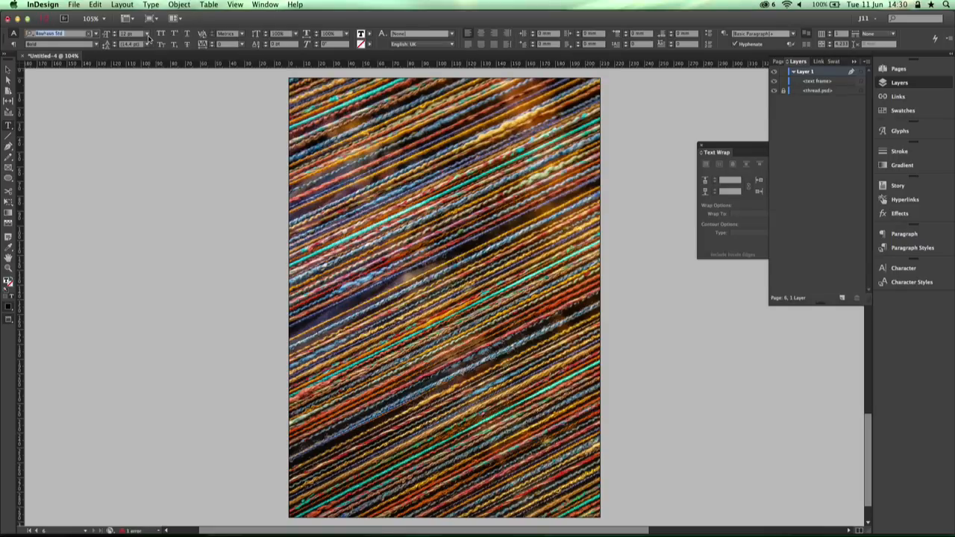
Set the type to 120 pt in magenta C=0 M=100 Y=0 K=0 and enter "Thread" in the frame.
click(131, 34)
text(120)
key(Tab)
click(367, 43)
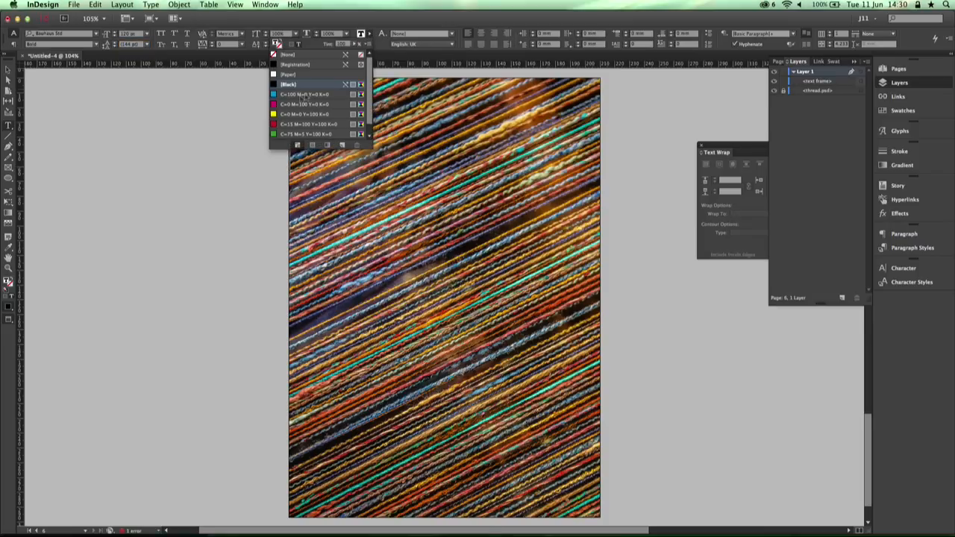
click(302, 104)
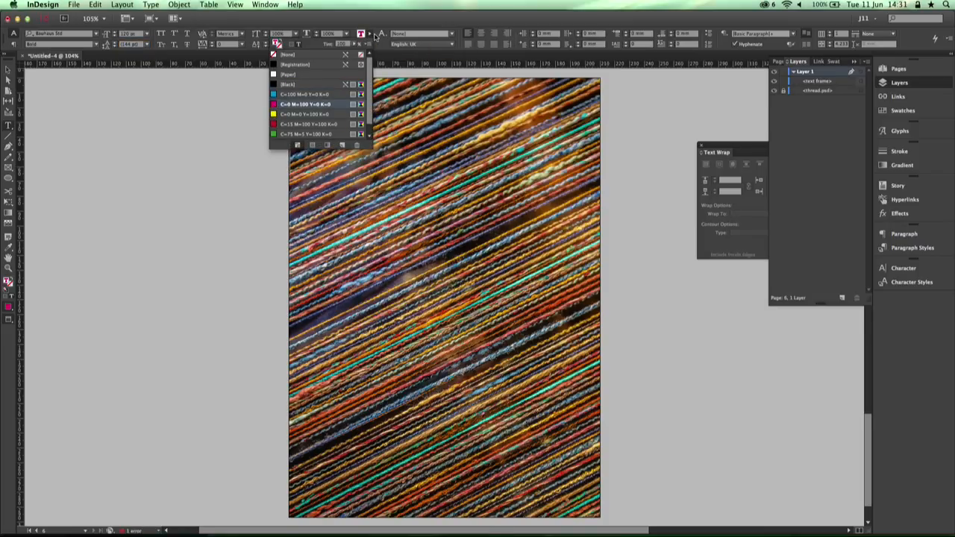
click(370, 36)
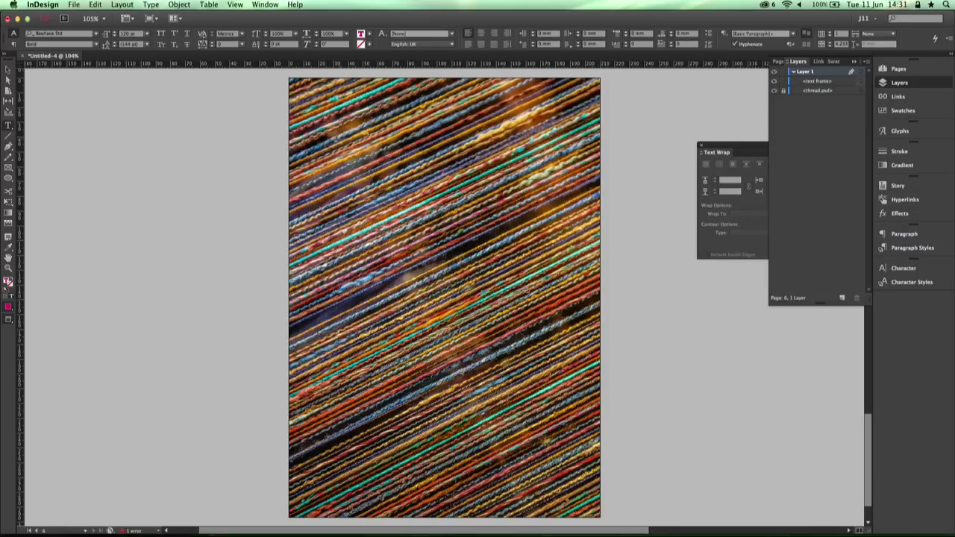
text(Thread)
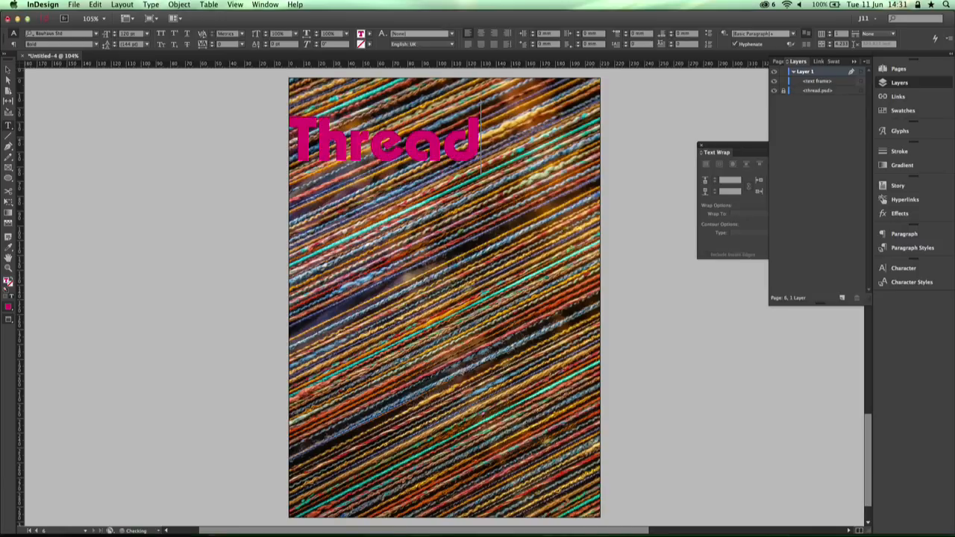
Enlarge all the letters of the word "Thread" to 190 pt.
drag(484, 147, 318, 147)
click(131, 34)
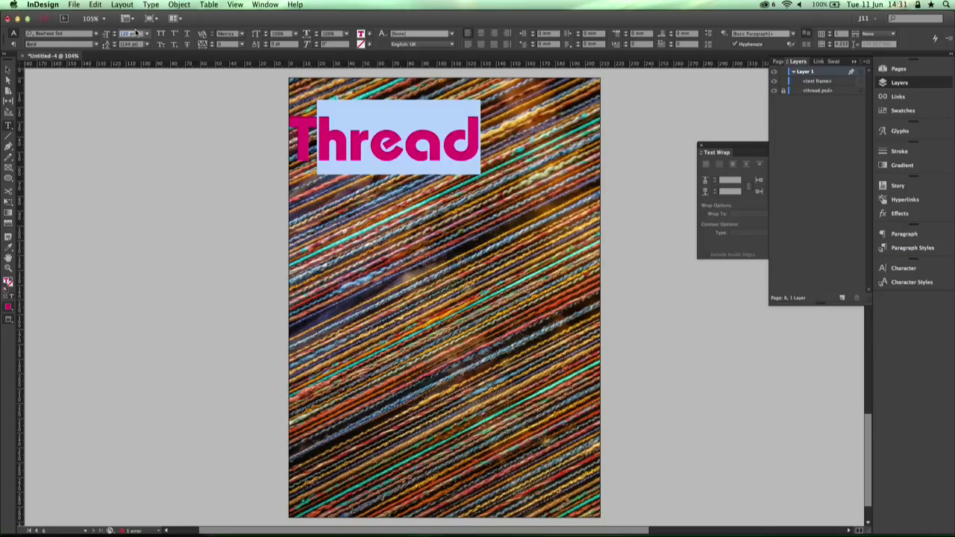
text(190)
key(Tab)
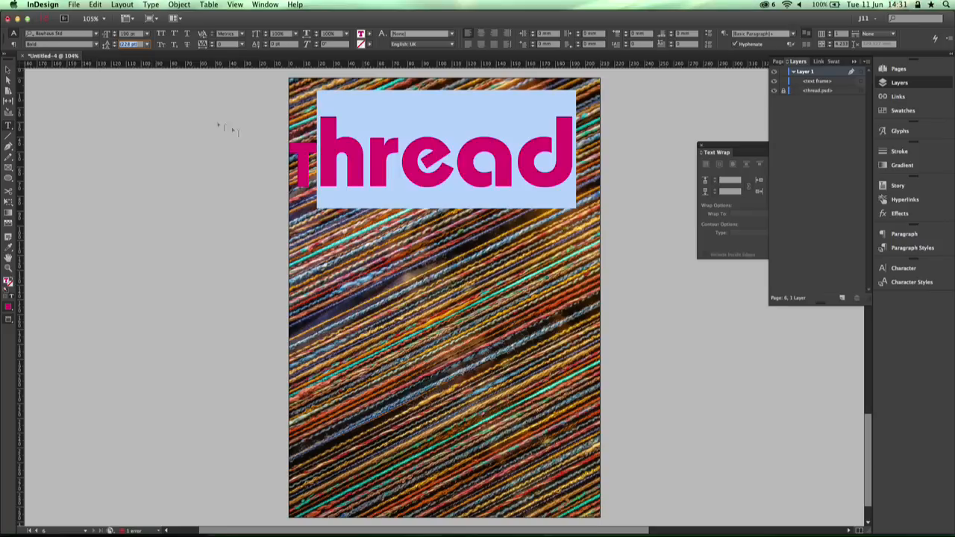
drag(317, 162, 299, 162)
double_click(141, 34)
text(190)
key(Tab)
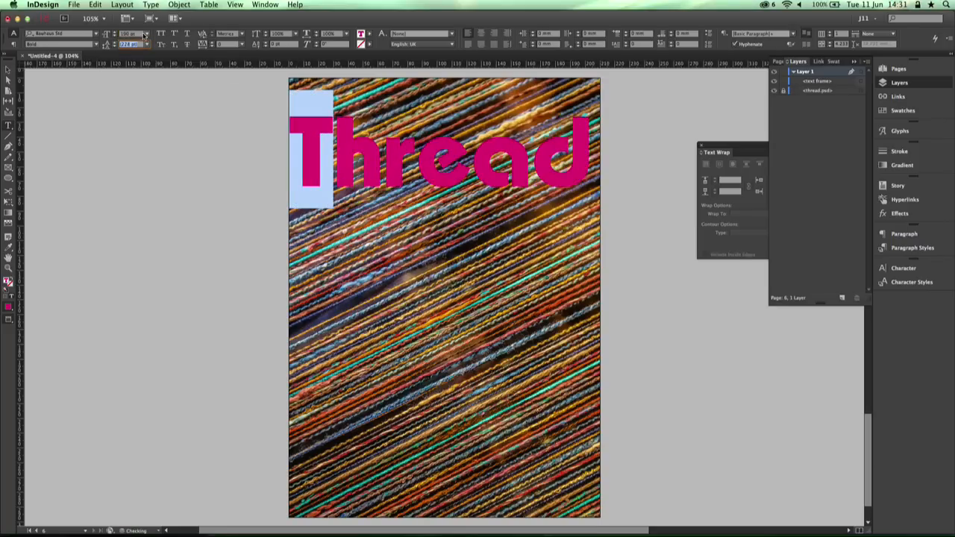
Fill the "Thread" text frame with [Black] and centre the text horizontally and vertically inside it.
click(8, 69)
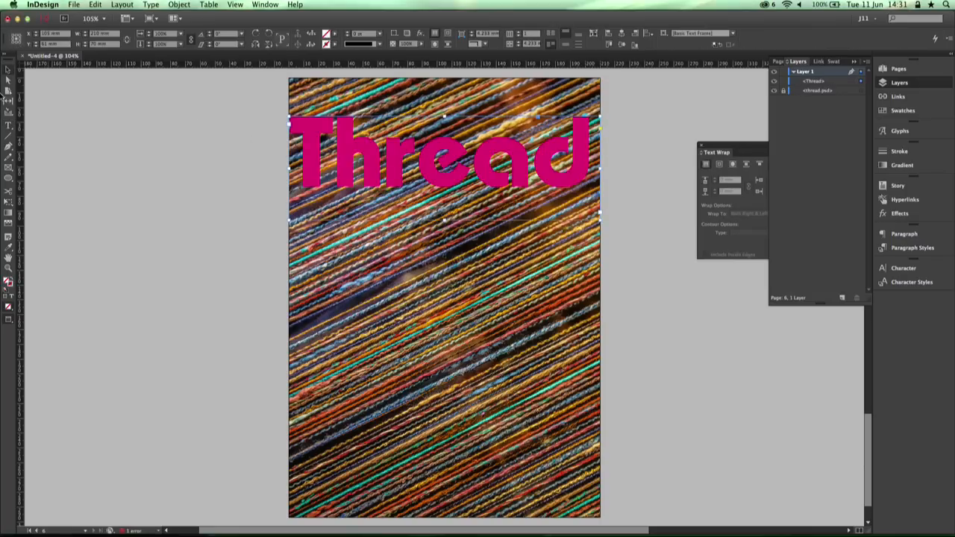
click(902, 233)
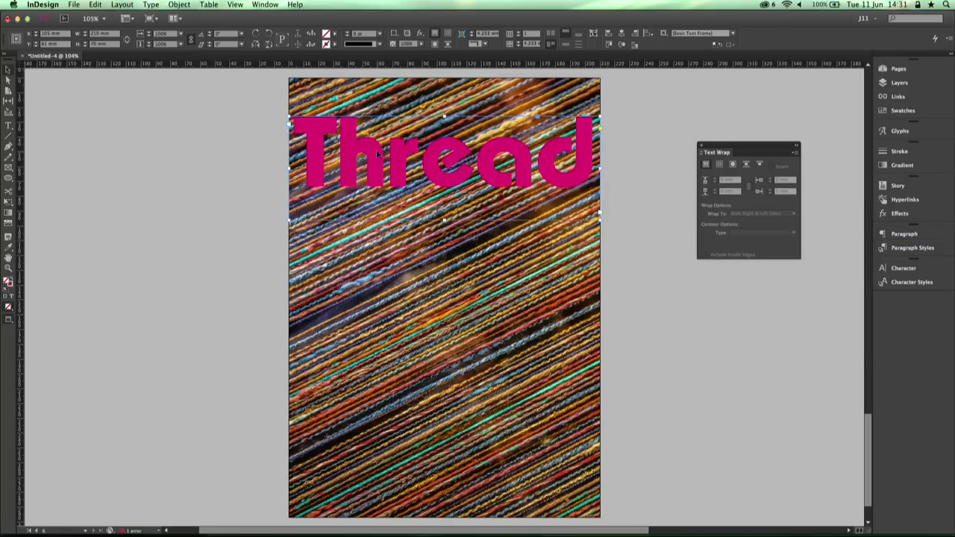
click(334, 35)
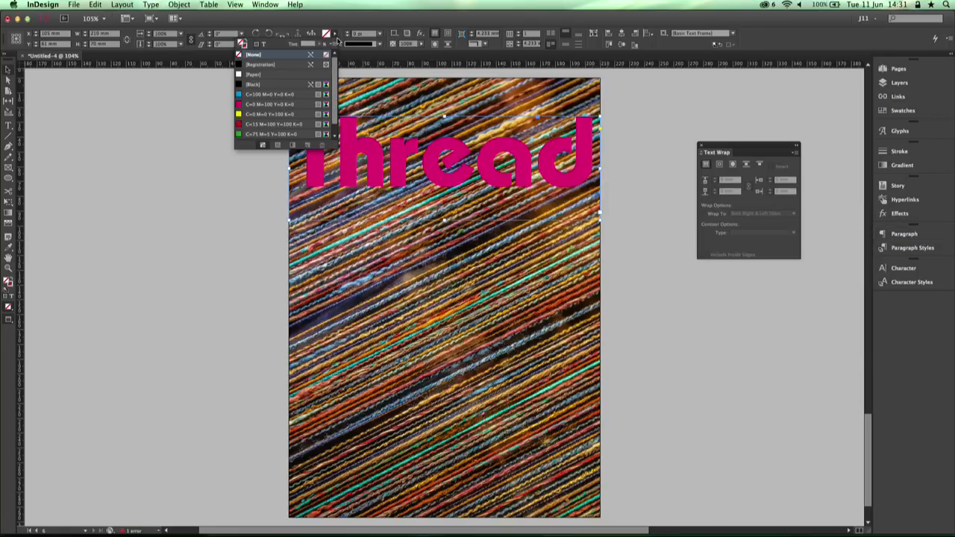
click(333, 35)
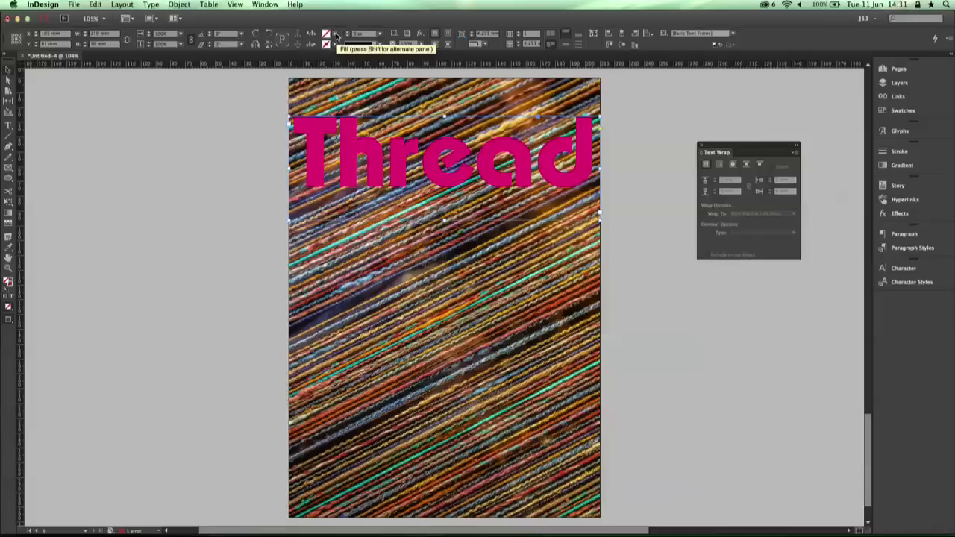
click(334, 34)
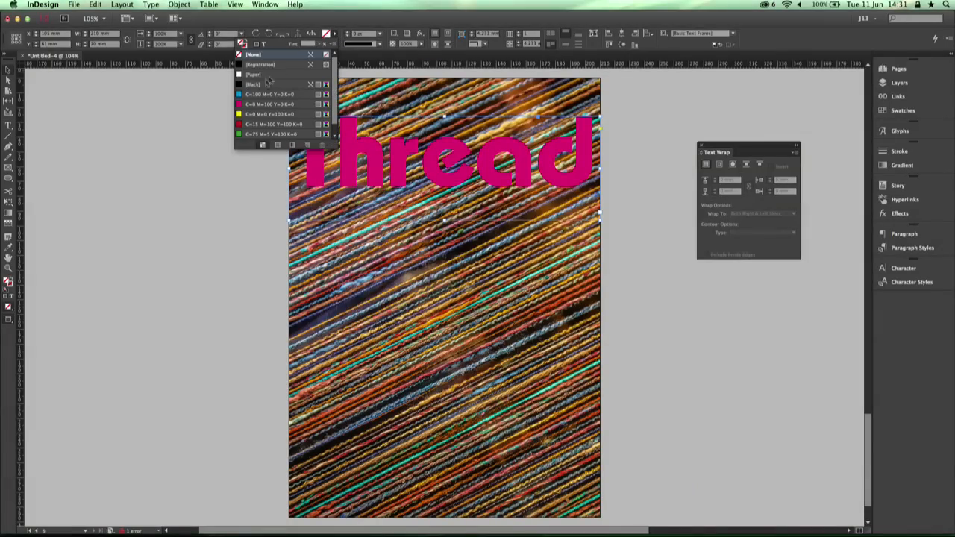
click(246, 85)
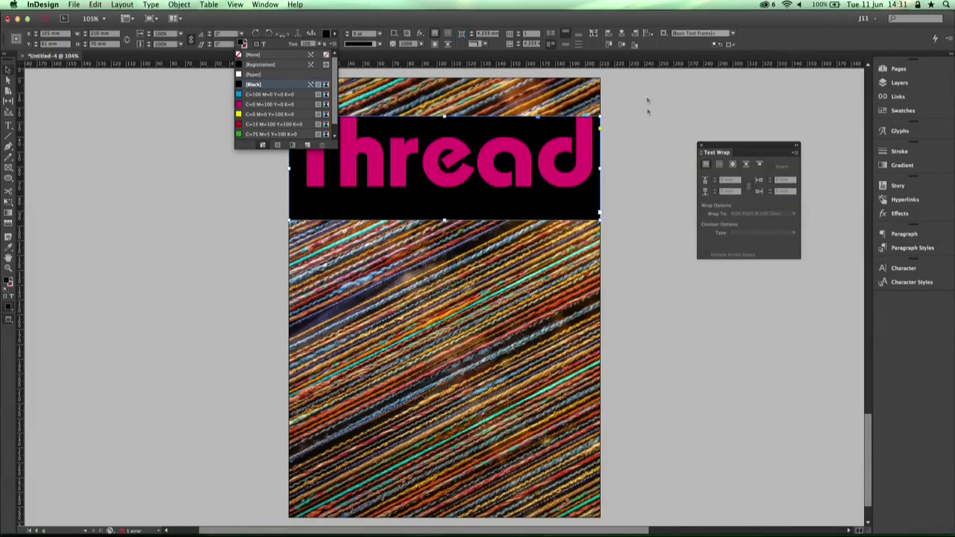
click(567, 47)
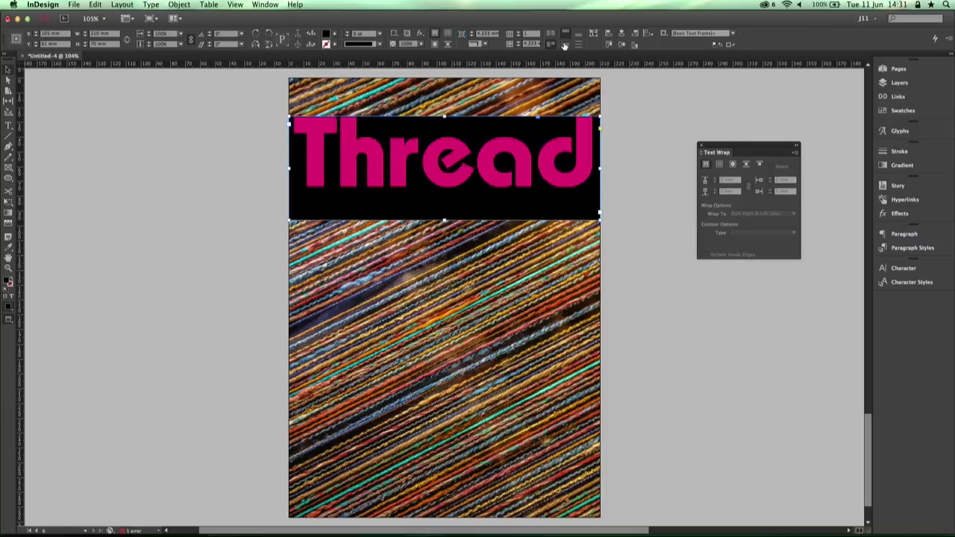
click(635, 207)
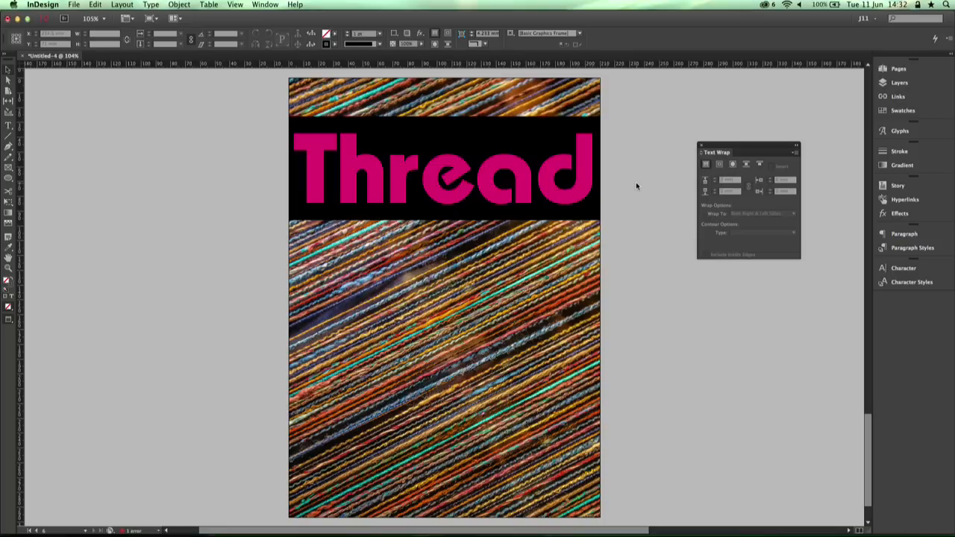
Open the transparency effects for the "Thread" frame and set the opacity of its text to 0%.
click(445, 159)
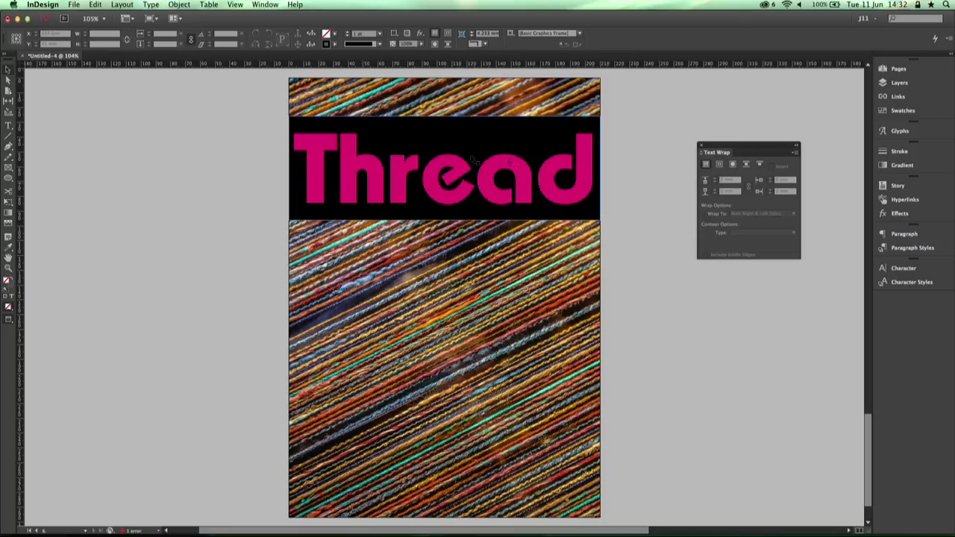
click(422, 35)
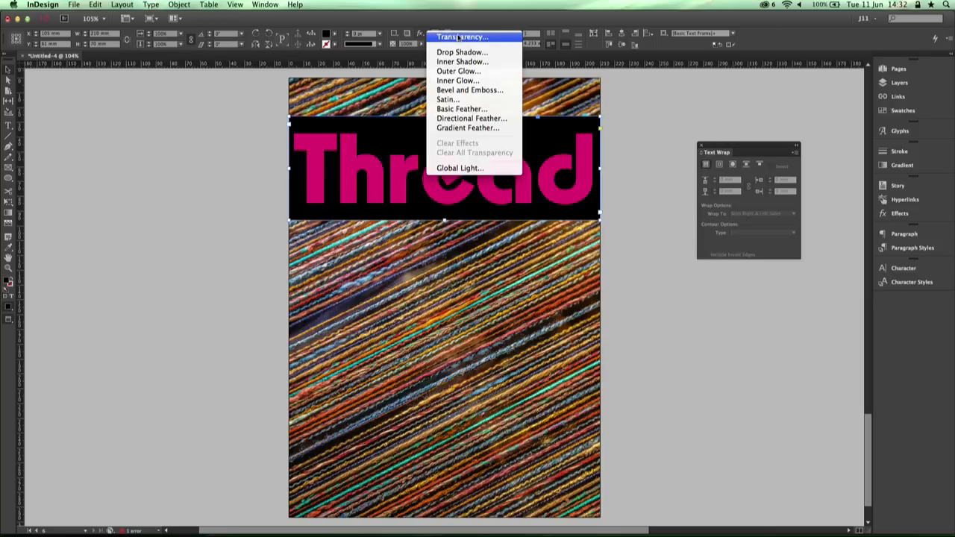
click(459, 37)
drag(658, 195, 587, 253)
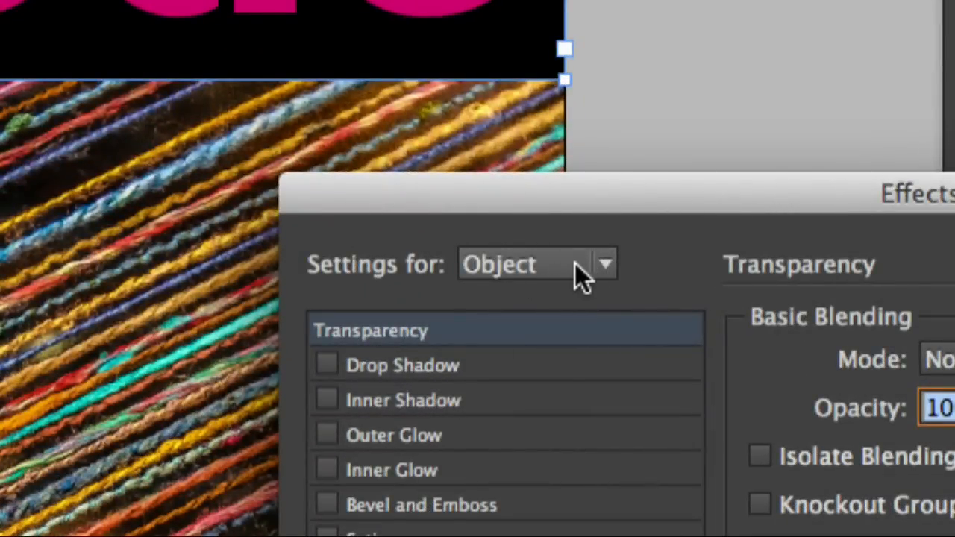
click(576, 265)
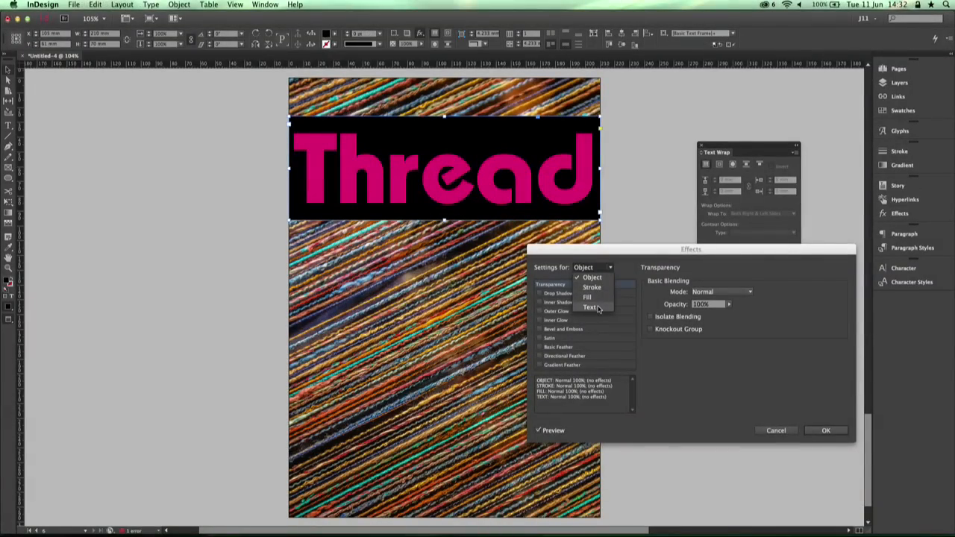
click(597, 308)
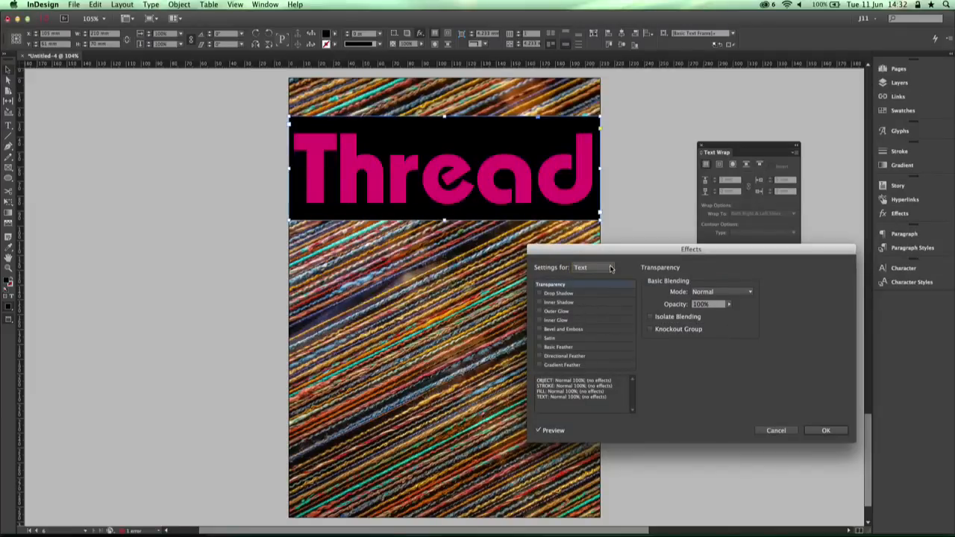
drag(644, 254, 603, 253)
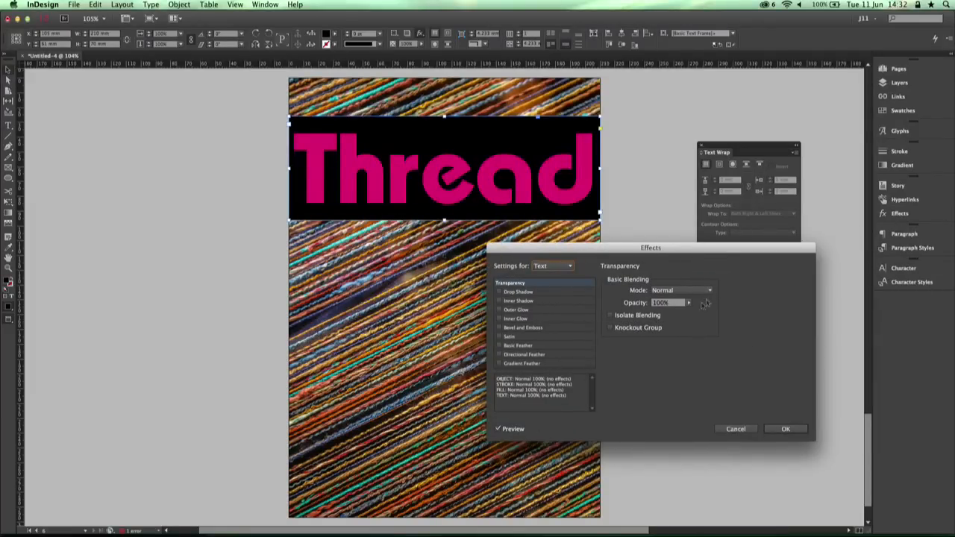
click(688, 304)
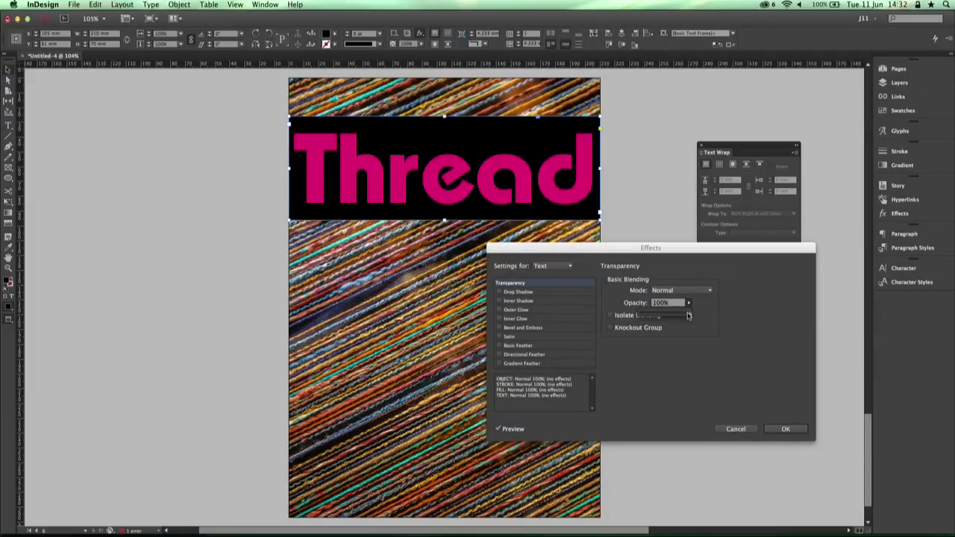
drag(689, 315, 639, 316)
click(731, 314)
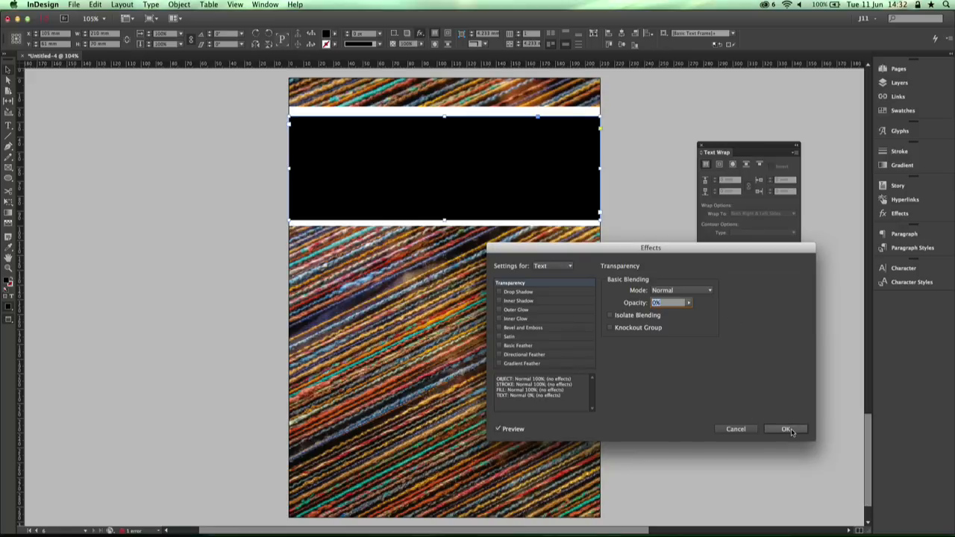
Turn on Knockout Group for the whole "Thread" object, apply the effects and deselect the frame.
click(554, 266)
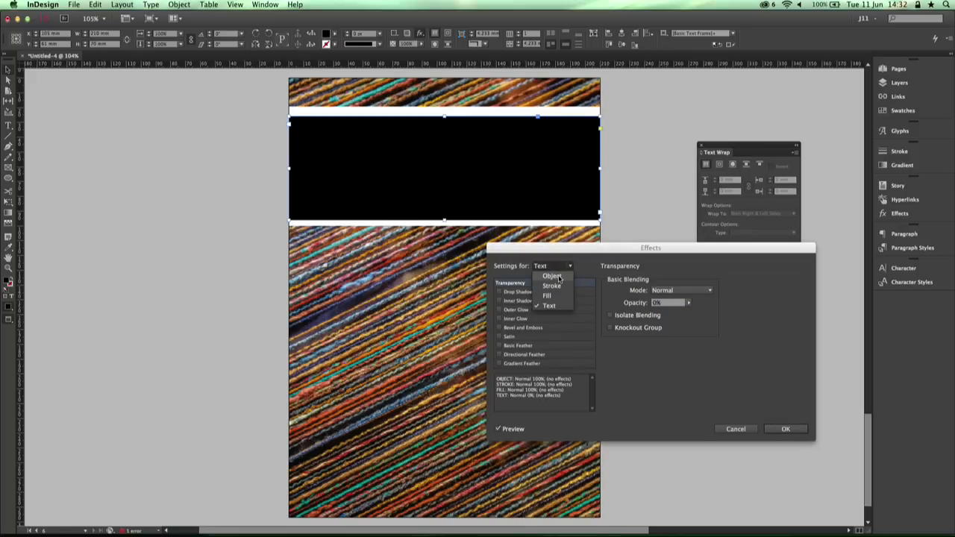
click(559, 278)
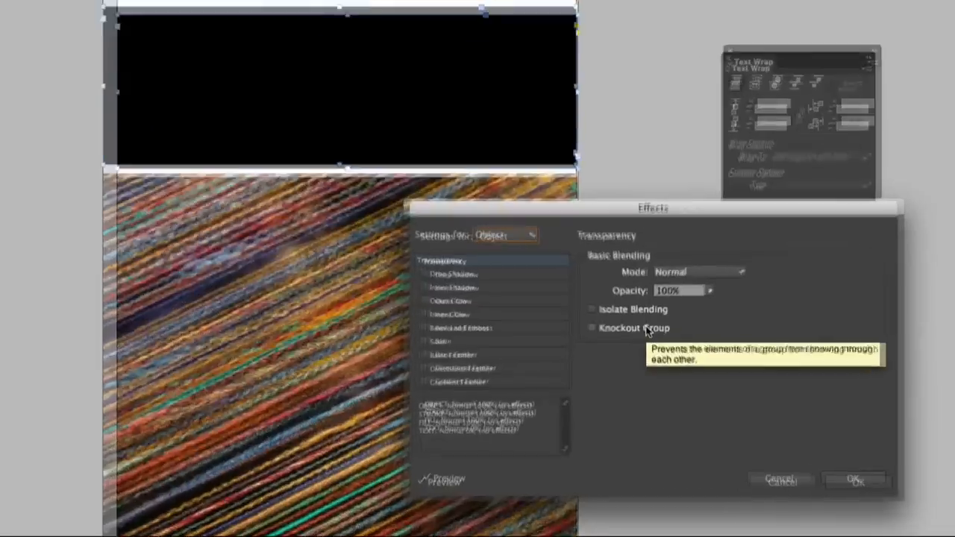
click(647, 330)
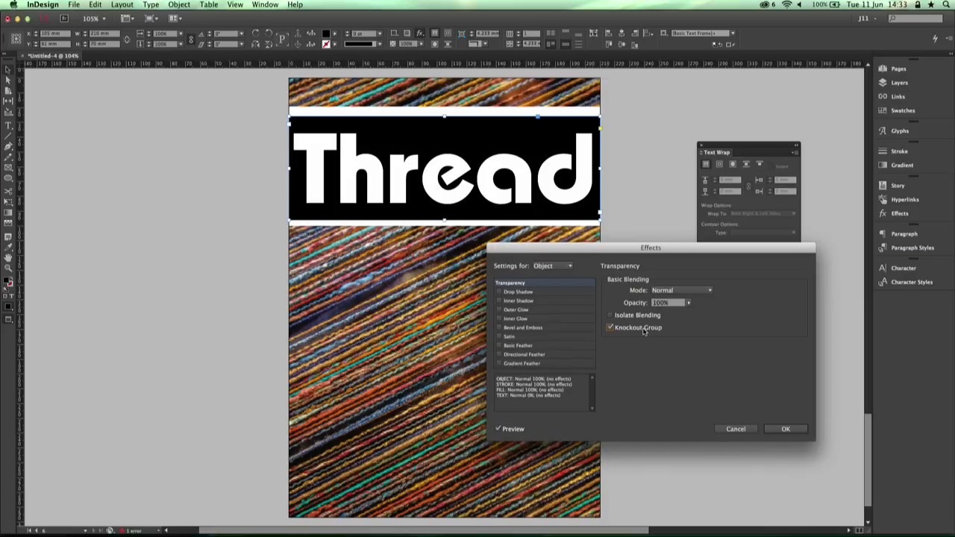
click(786, 429)
click(645, 340)
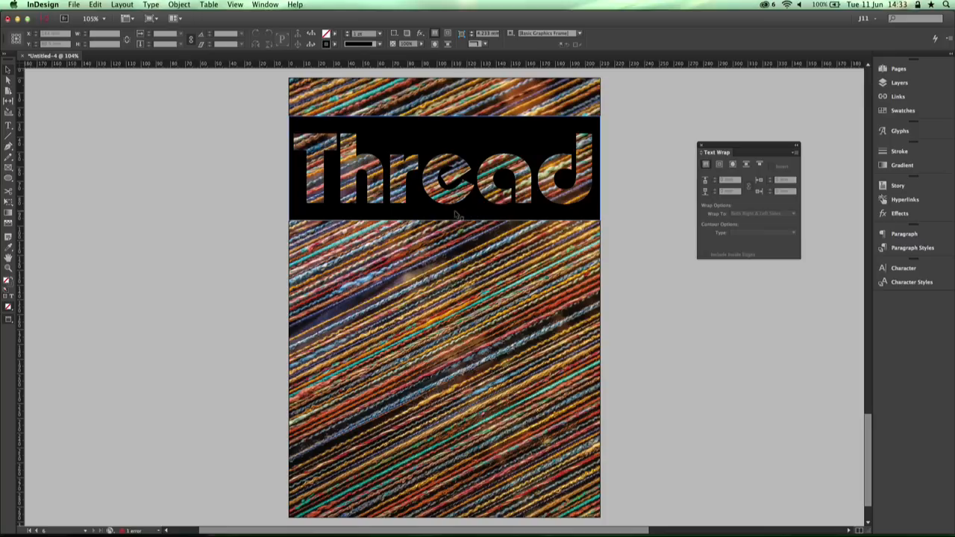
Move the black title frame slightly down the page and replace the word "Thread" in it with "String".
mouse_move(459, 137)
mouse_down()
mouse_move(457, 172)
mouse_move(459, 140)
mouse_up()
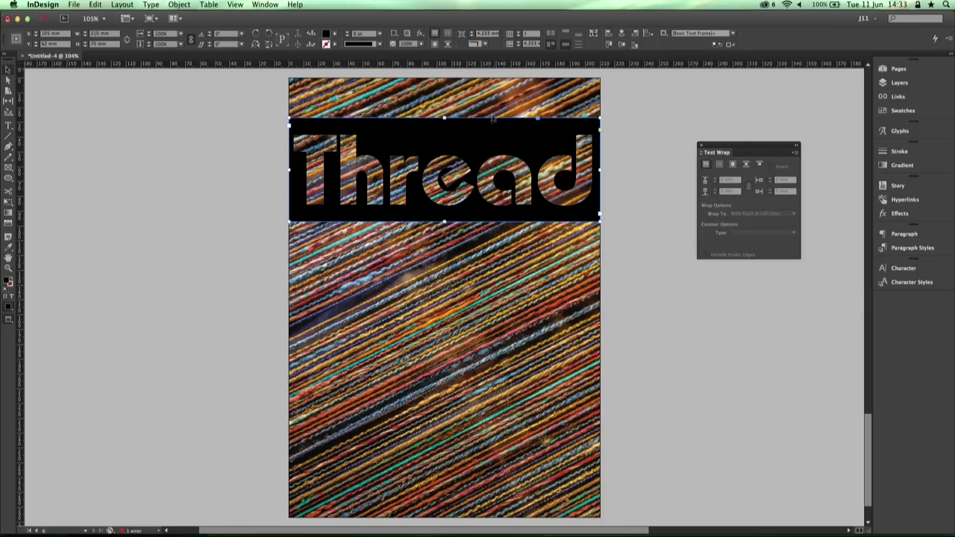
click(644, 126)
click(418, 135)
double_click(413, 180)
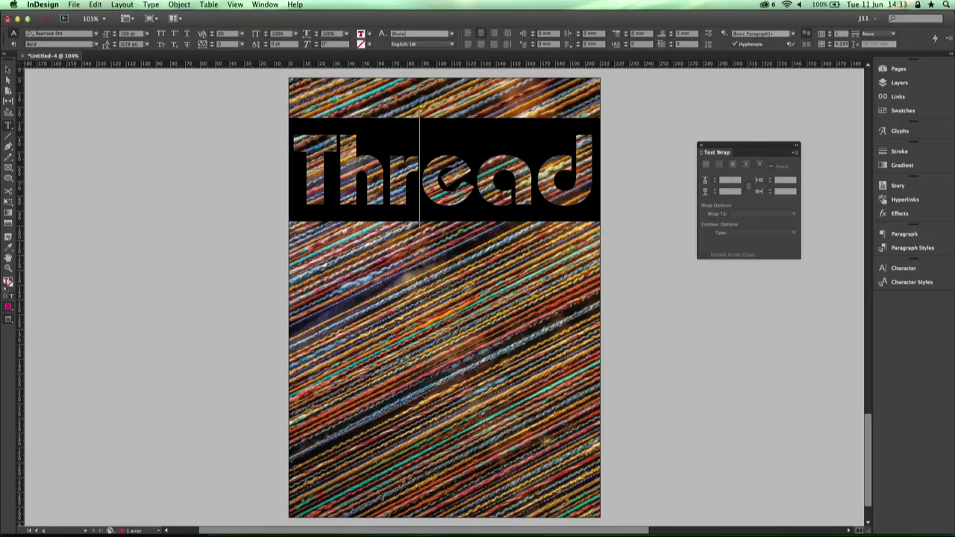
drag(593, 180, 309, 172)
text(String)
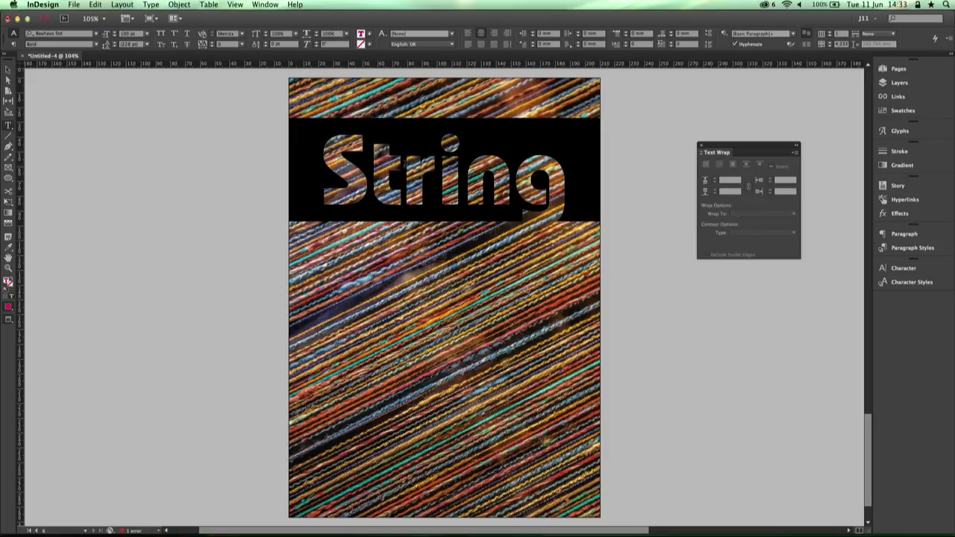
Set the whole word "String" in Nueva Std Bold Condensed and deselect the title frame.
key(BackSpace)
key(BackSpace)
key(BackSpace)
key(BackSpace)
key(BackSpace)
key(BackSpace)
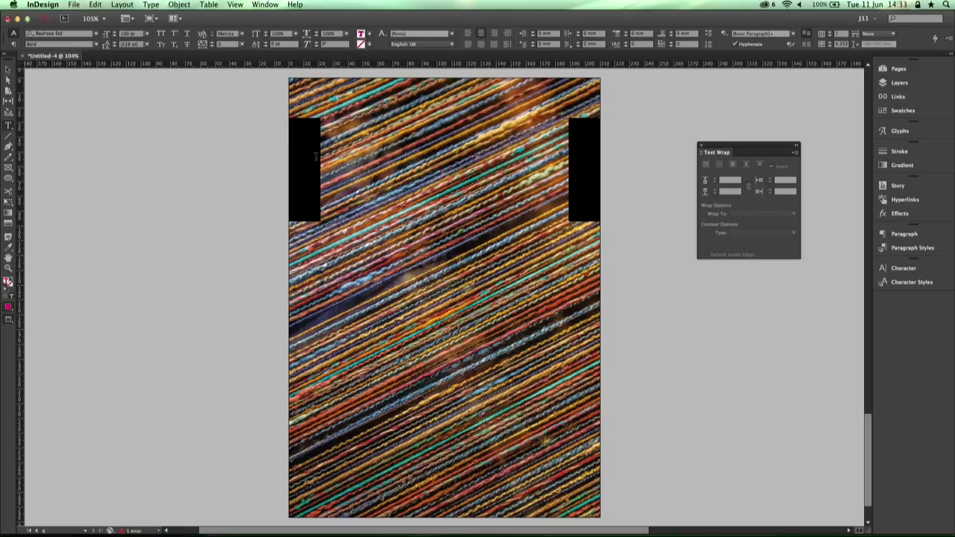
click(95, 34)
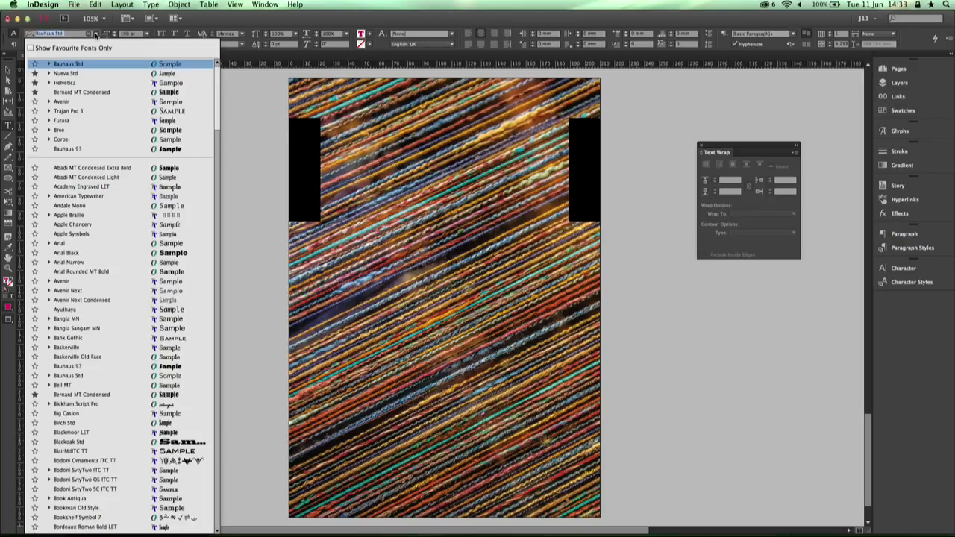
click(49, 74)
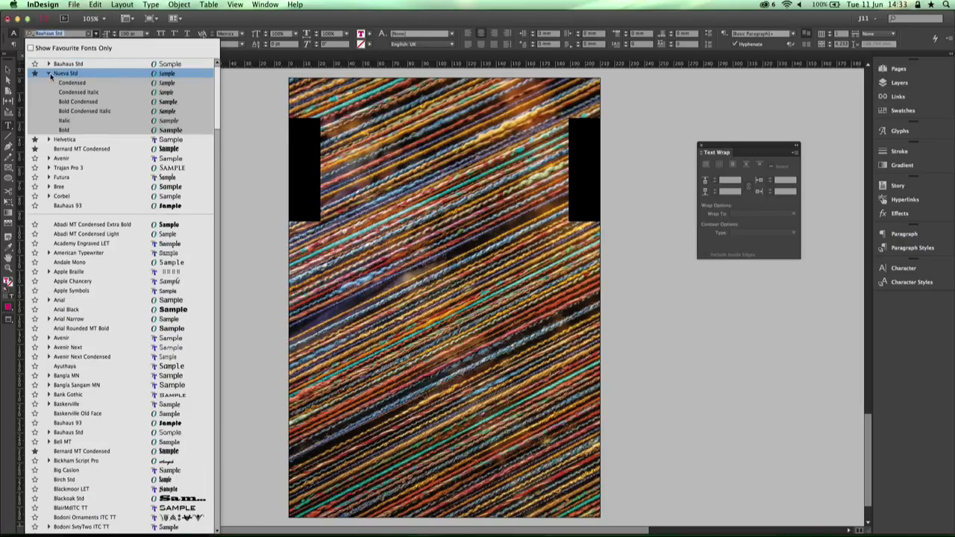
click(98, 108)
click(9, 71)
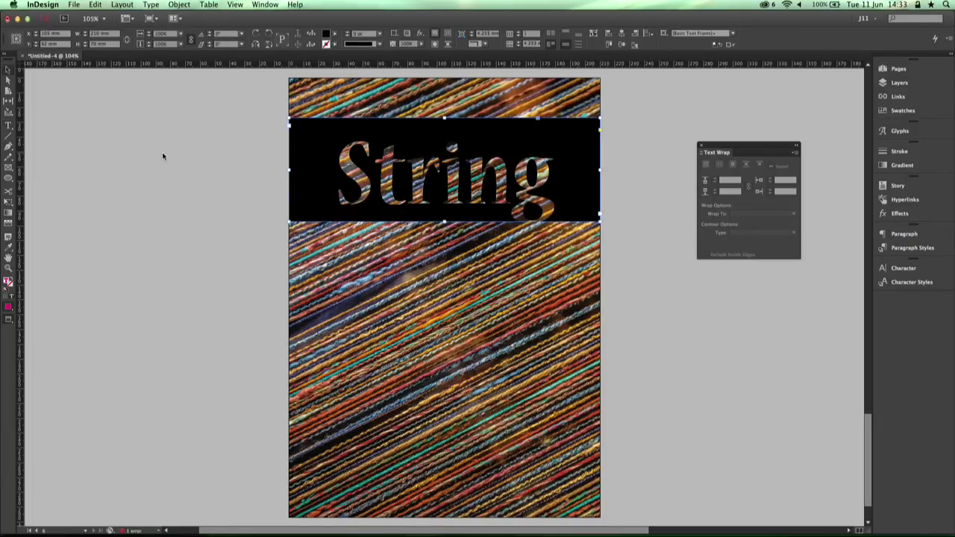
click(704, 306)
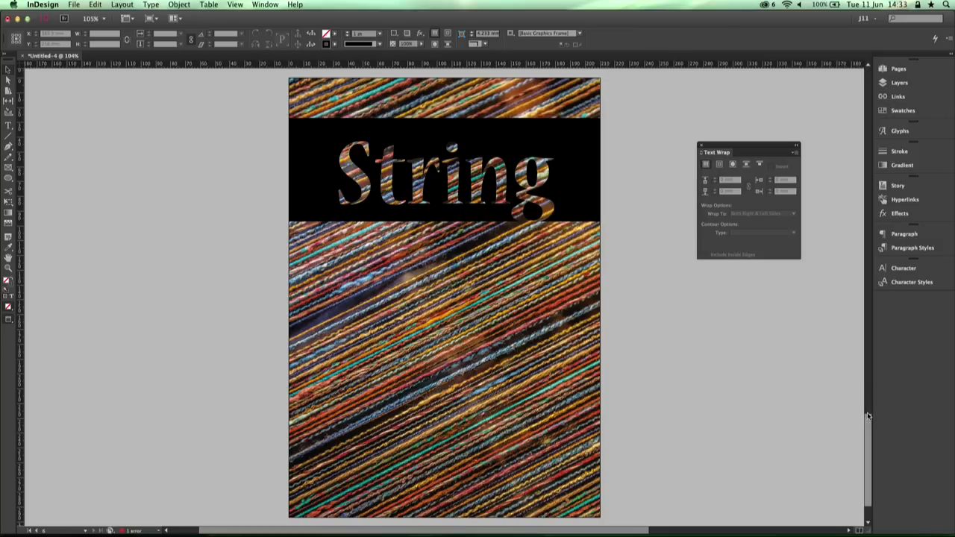
Go to page 1 and inspect the object layer options of the cover photo without changing them.
click(926, 67)
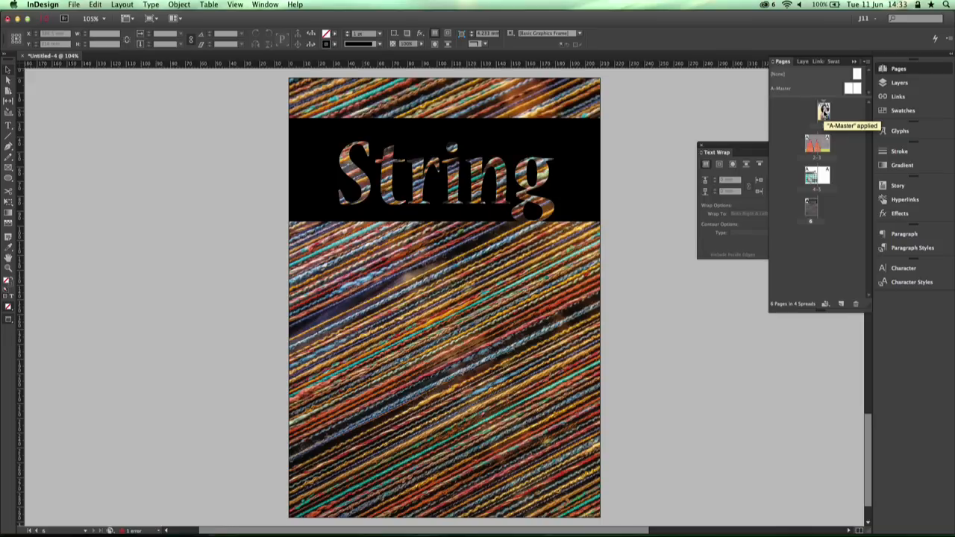
double_click(824, 110)
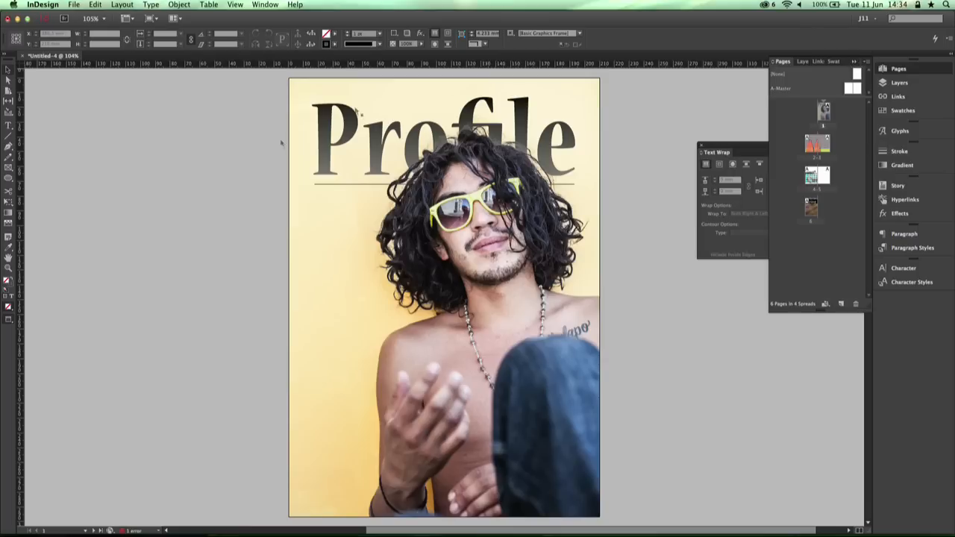
click(347, 243)
right_click(331, 260)
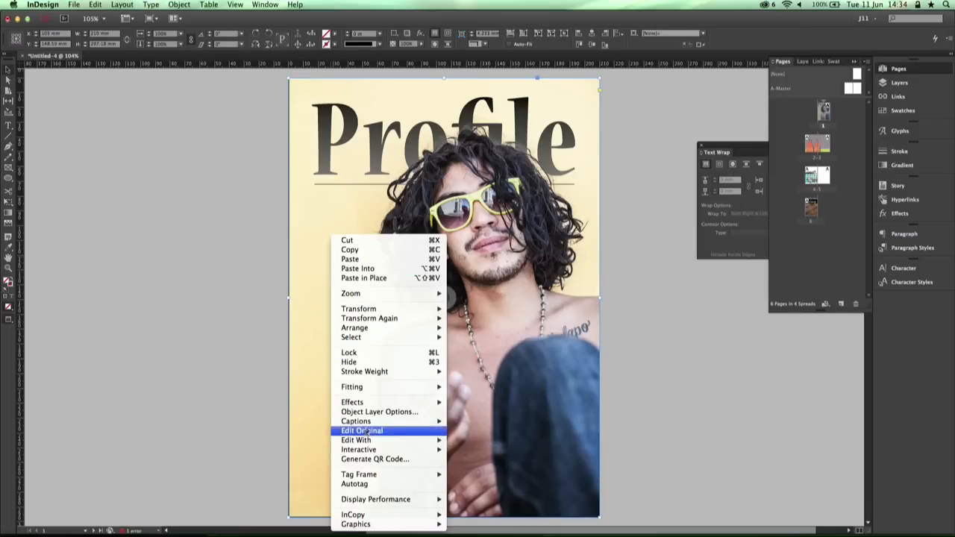
click(380, 412)
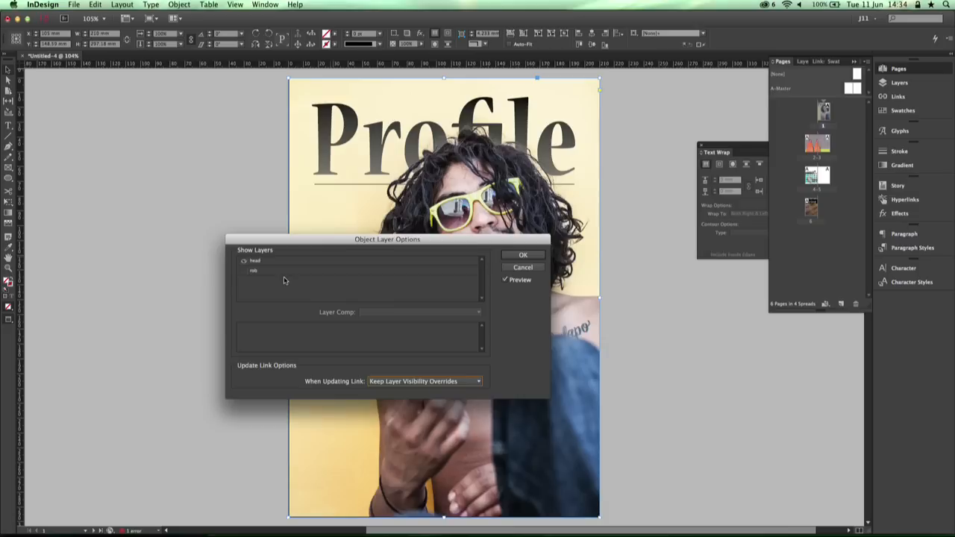
click(523, 267)
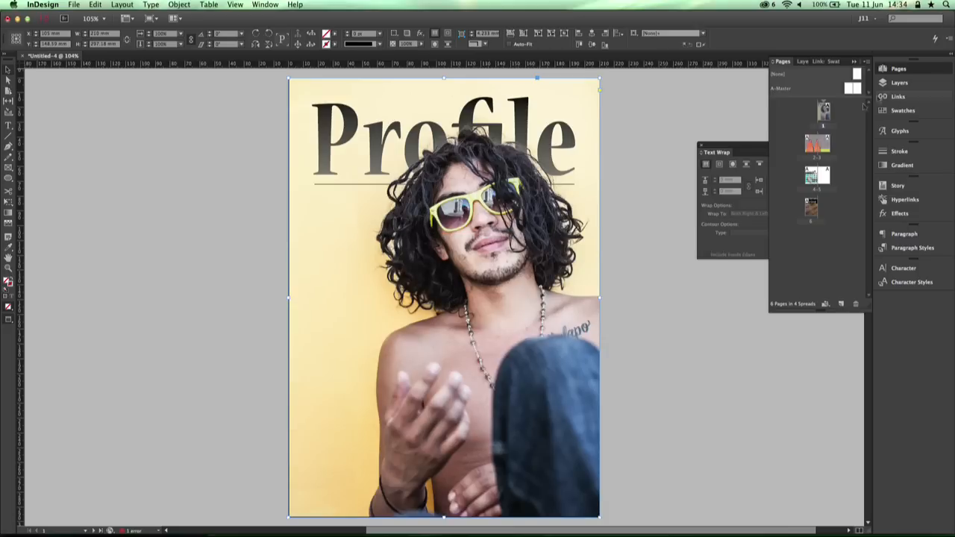
Review the flippers spread on pages 2-3, the colour circles on pages 4-5 and the title on page 6.
double_click(815, 145)
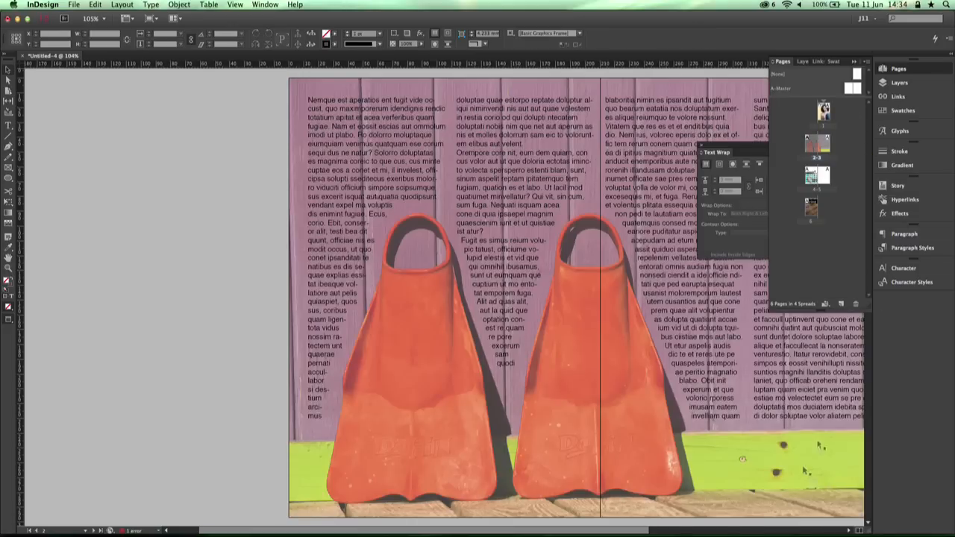
scroll(648, 532, right, 5)
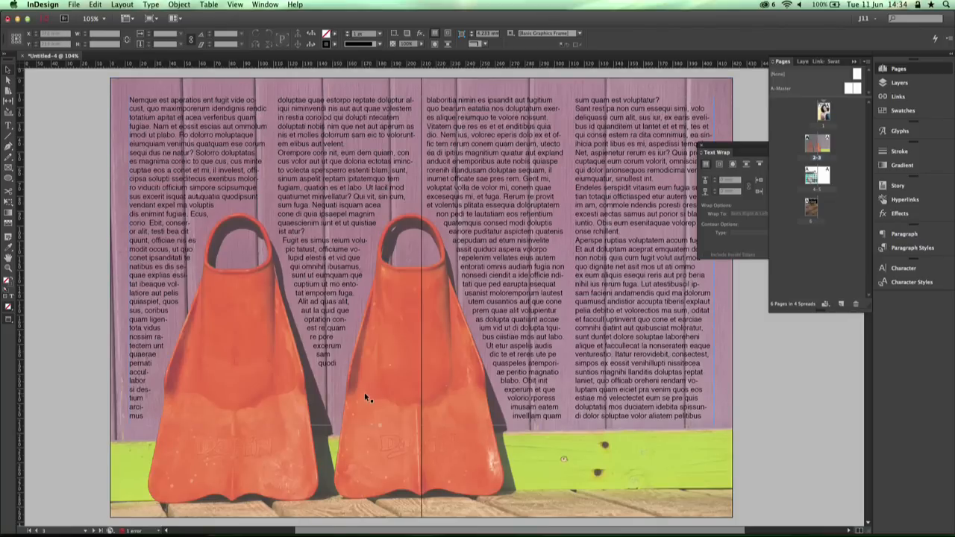
double_click(812, 178)
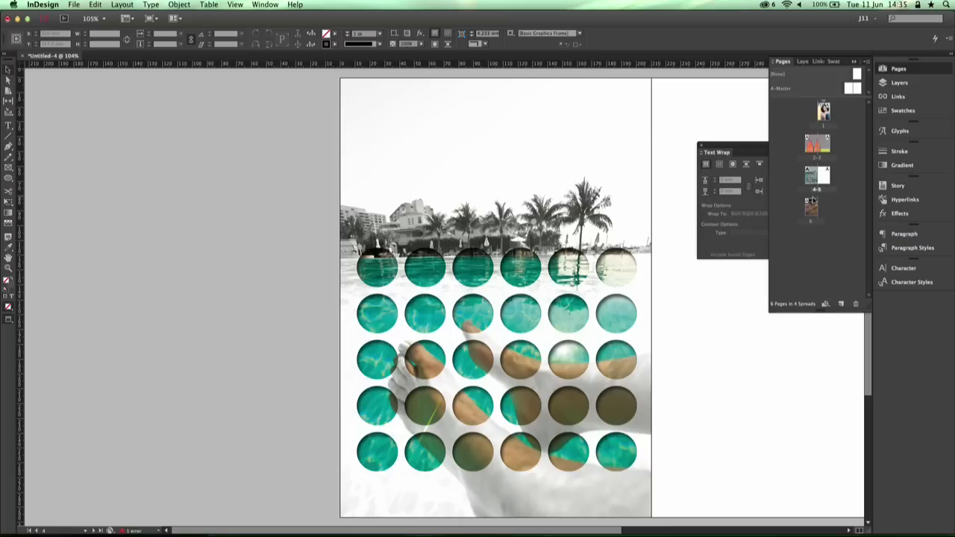
double_click(811, 206)
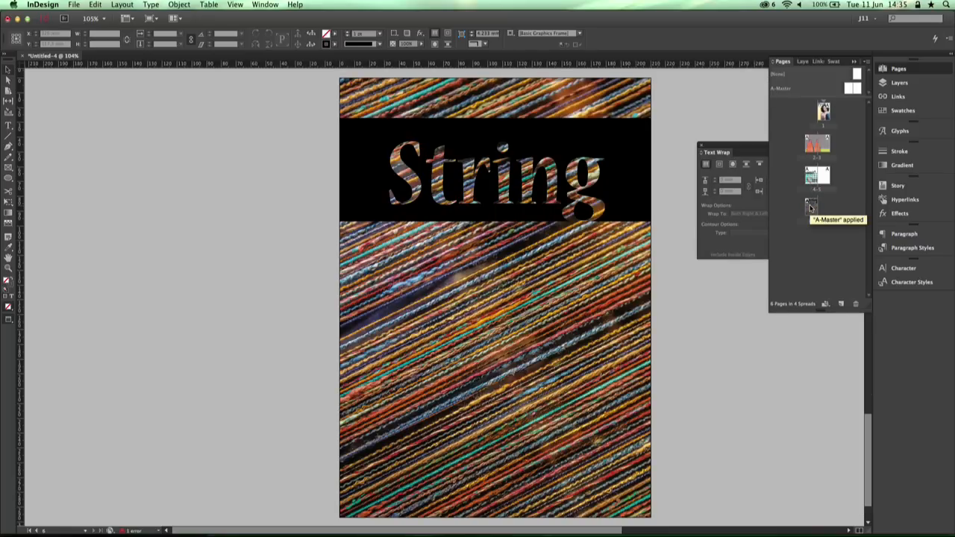